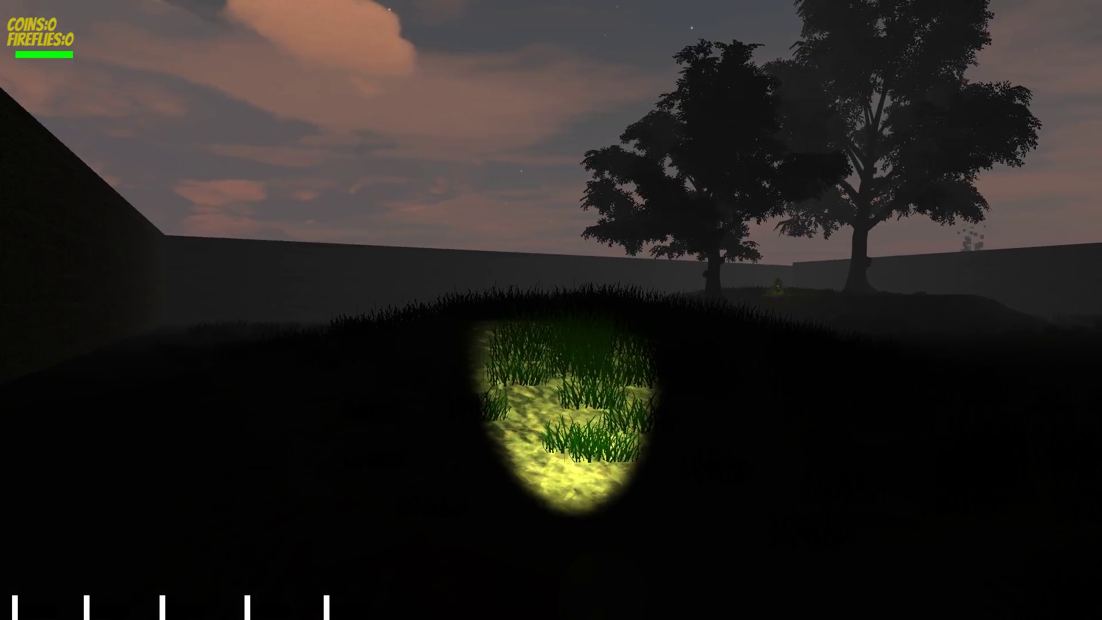
Walk to the two trees on the hill and grab the first coin with the flashlight.
{"action": "key", "text": "w"}
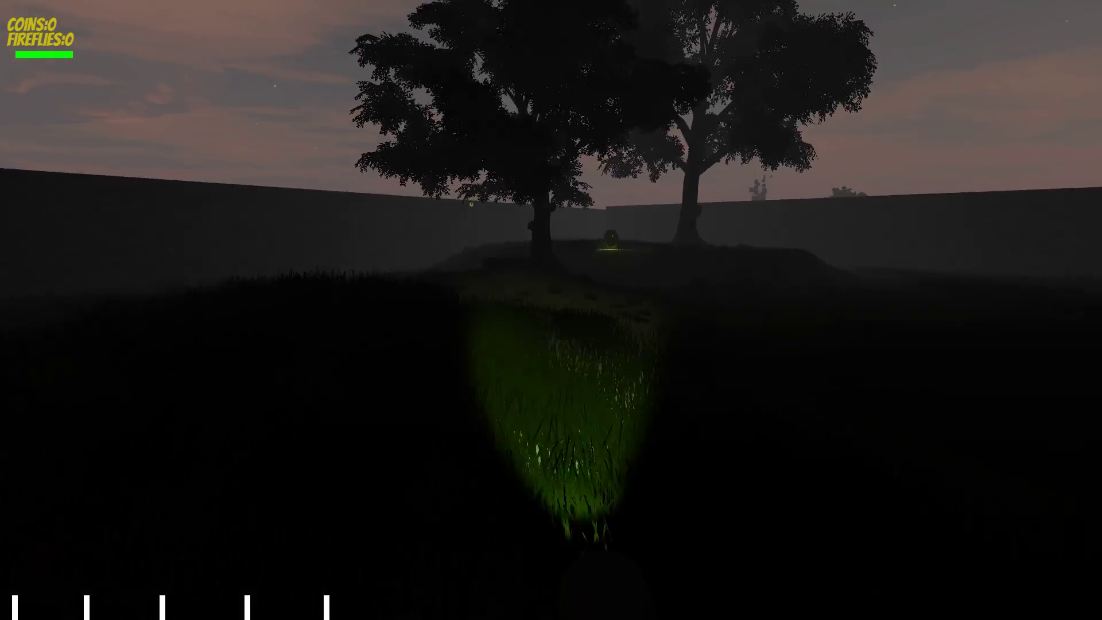
{"action": "key", "text": "w"}
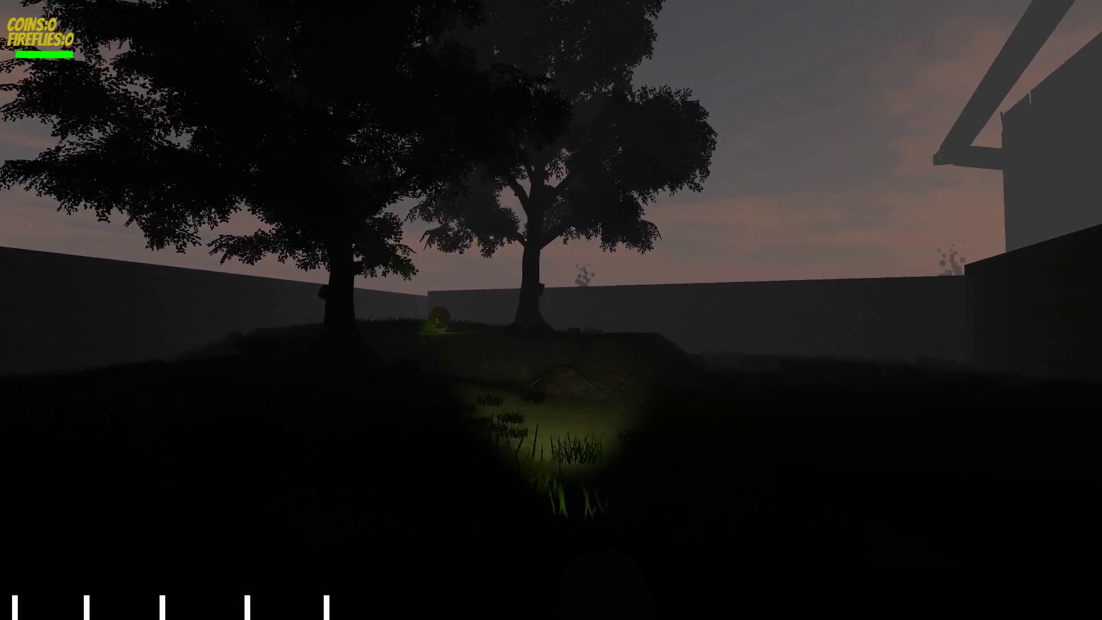
{"action": "key", "text": "w"}
{"action": "key", "text": "4"}
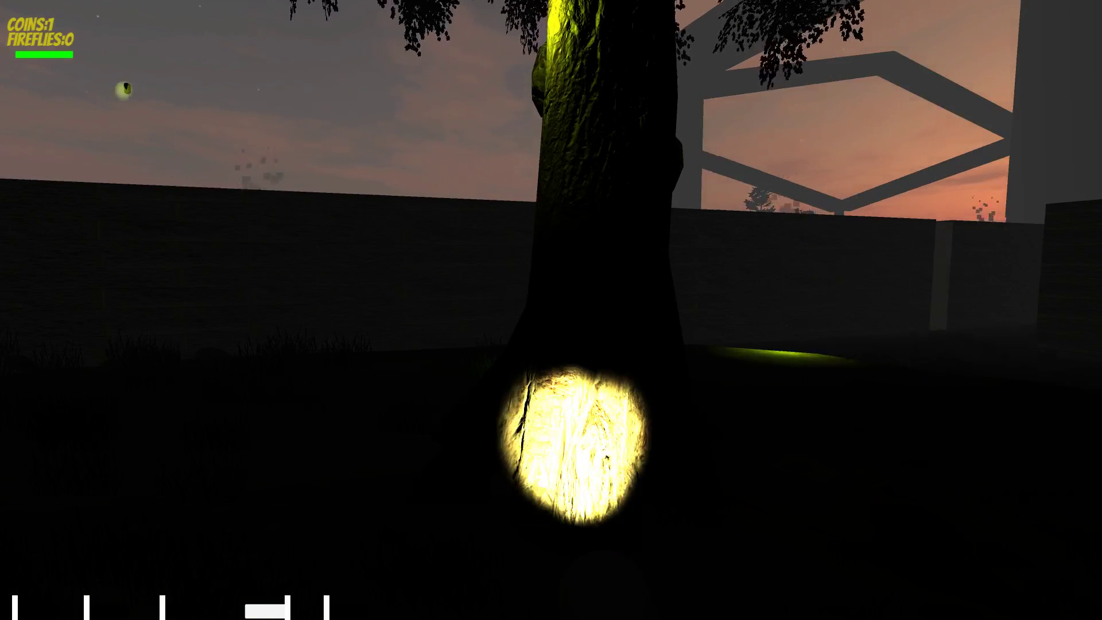
Look around, then walk past the tree to collect the glowing firefly.
{"action": "key", "text": "s"}
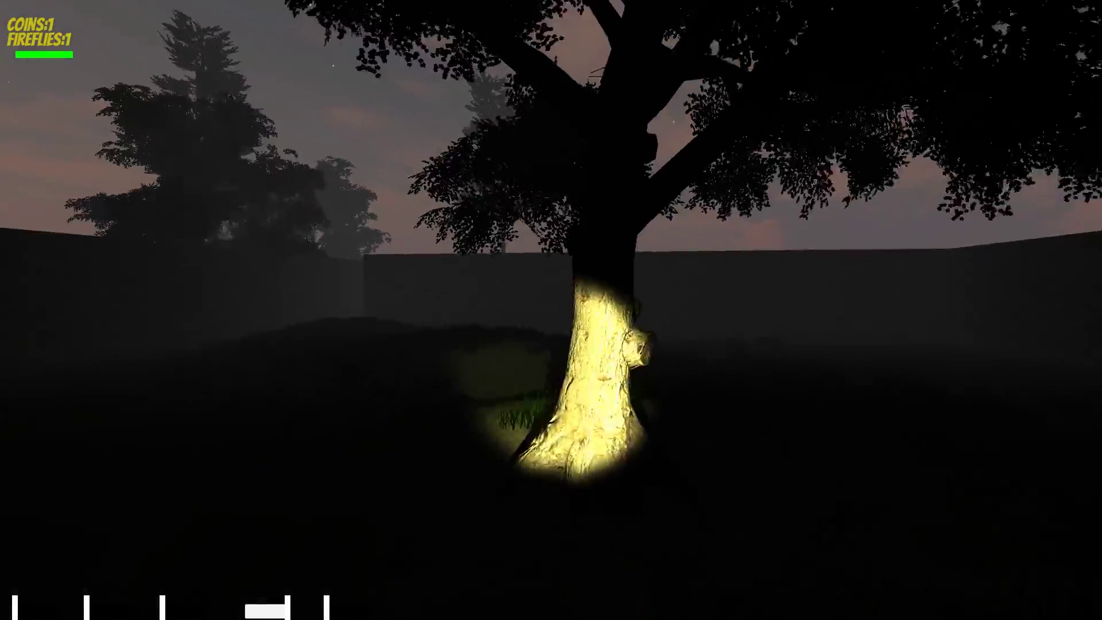
{"action": "key", "text": "w"}
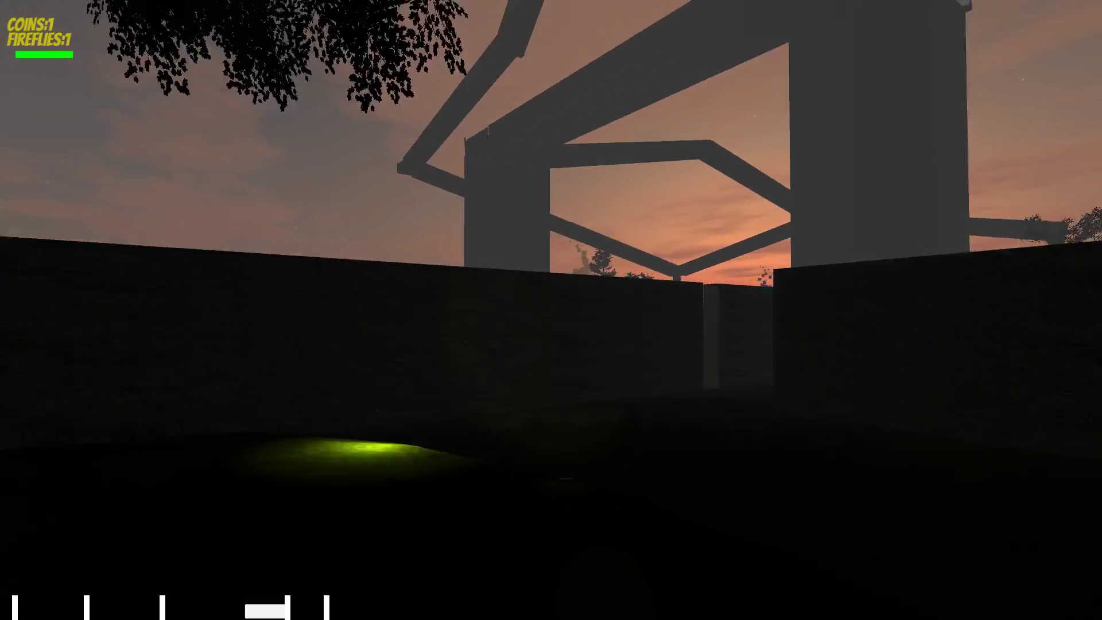
{"action": "key", "text": "w"}
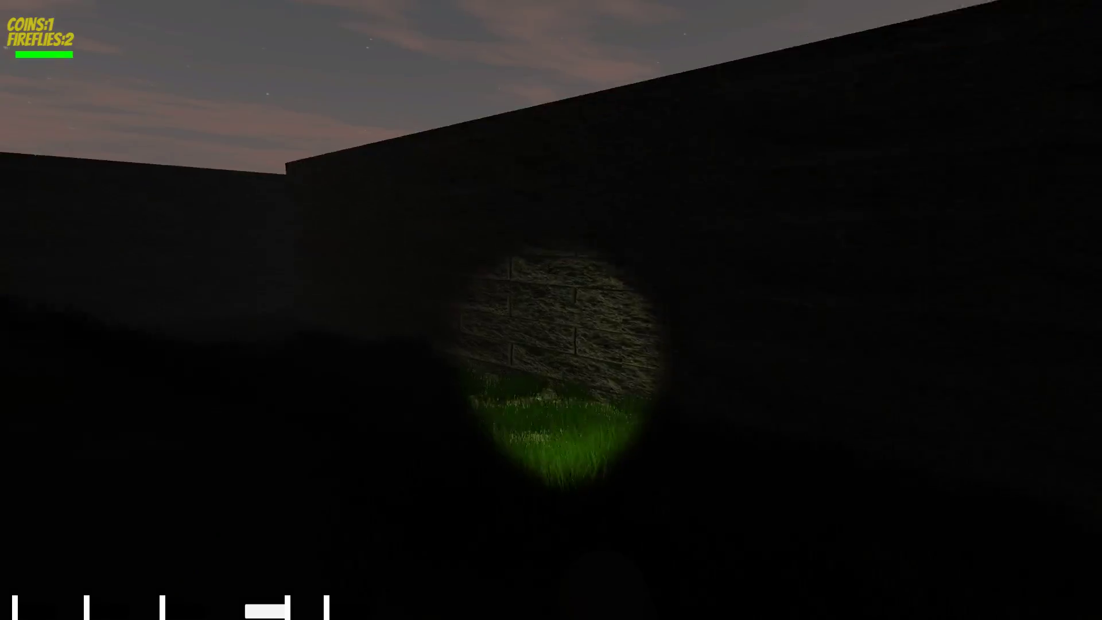
Go from the brick wall down the grassy corridor and through the narrow gap.
{"action": "key", "text": "w"}
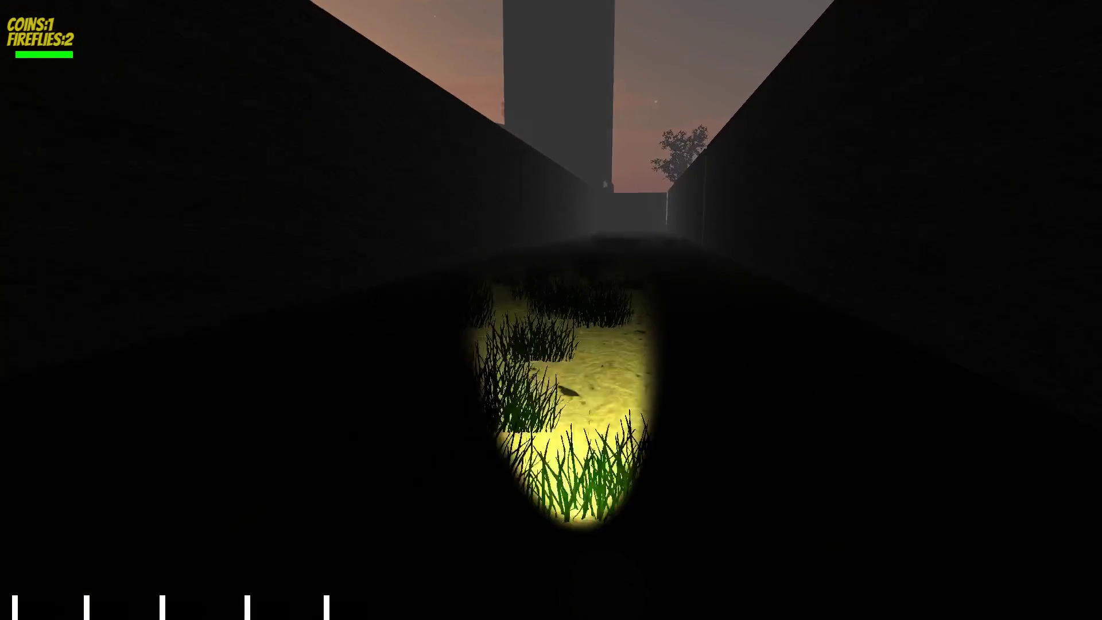
{"action": "key", "text": "w"}
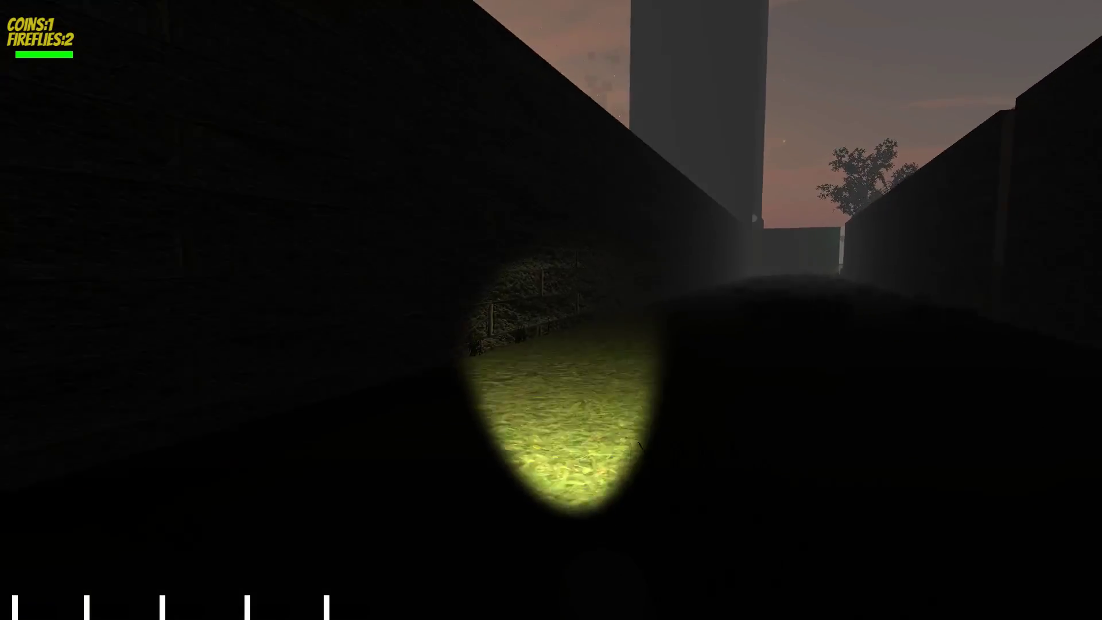
{"action": "key", "text": "w"}
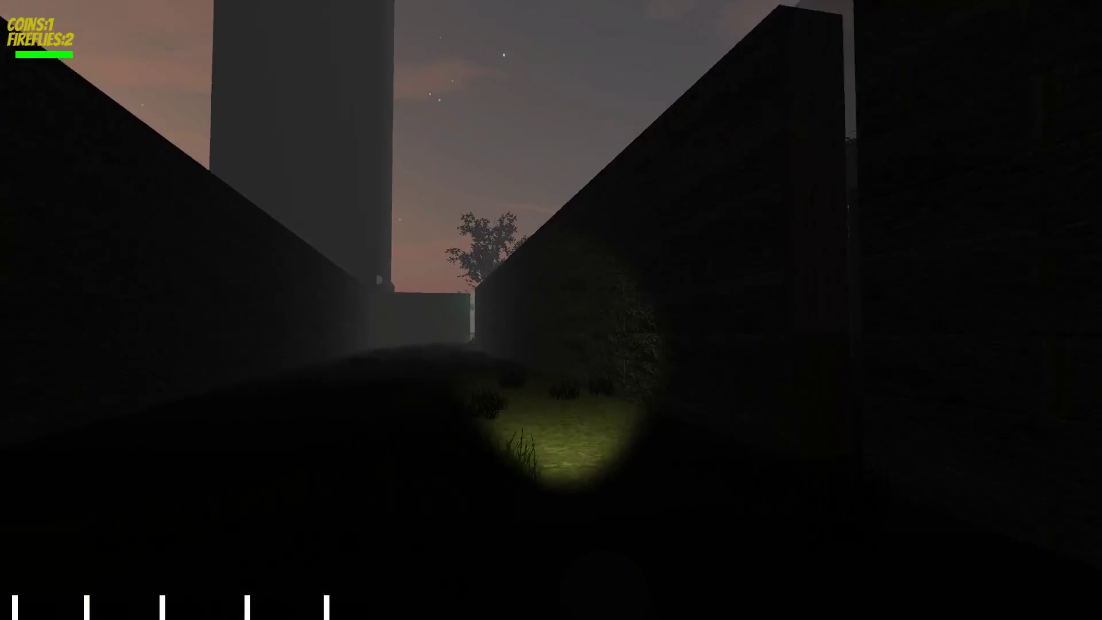
{"action": "key", "text": "w"}
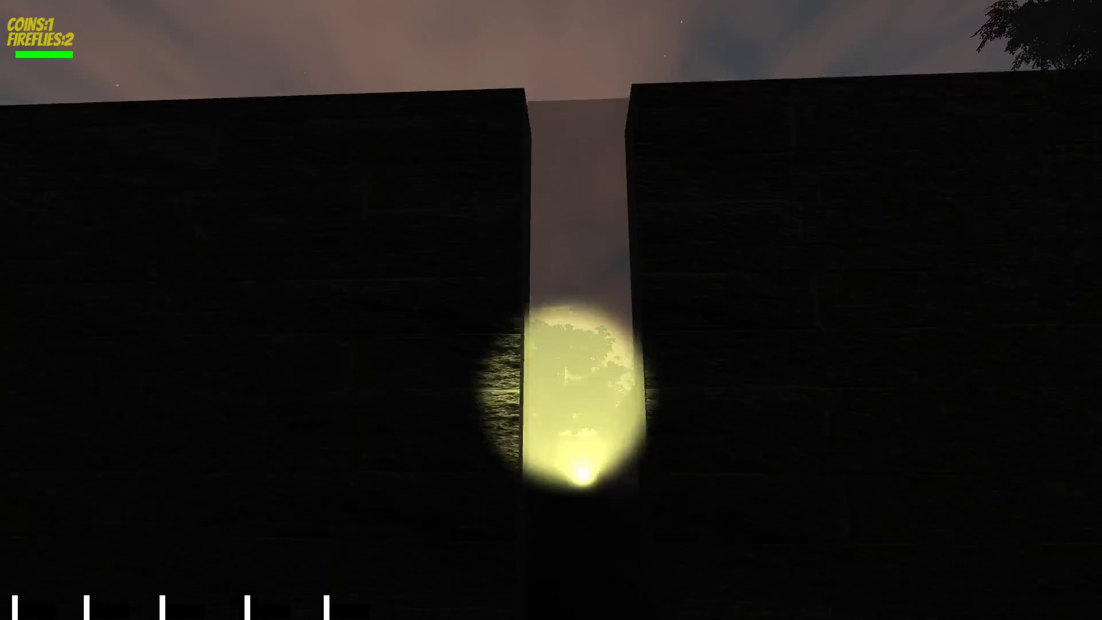
{"action": "key", "text": "w"}
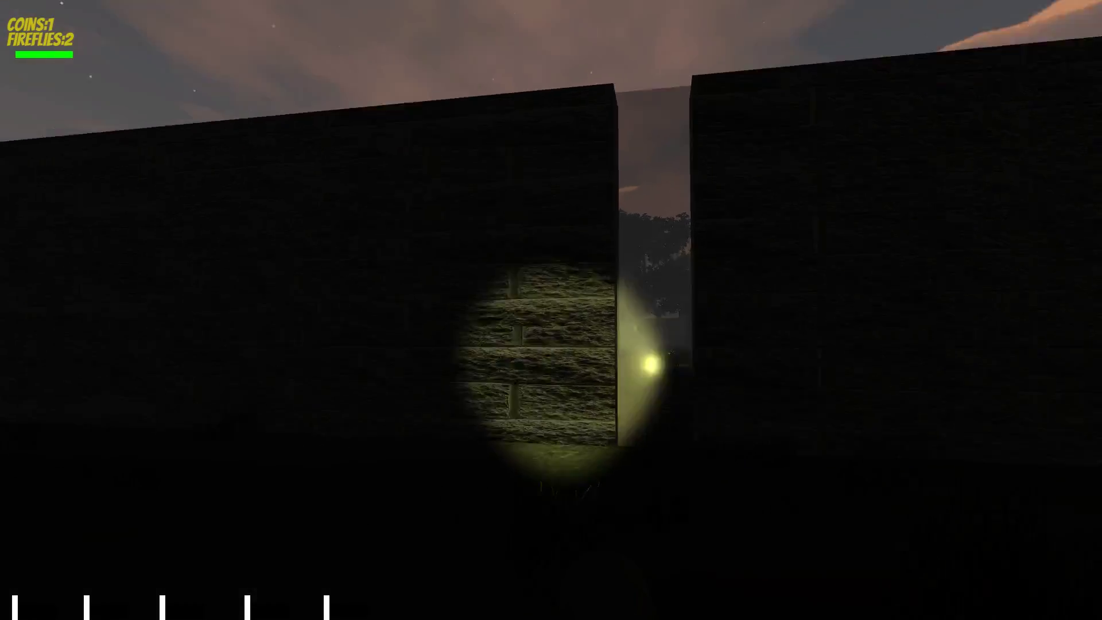
Follow the corridor to the blue panel, grab the coin above the wall, and enter the long grassy corridor.
{"action": "key", "text": "w"}
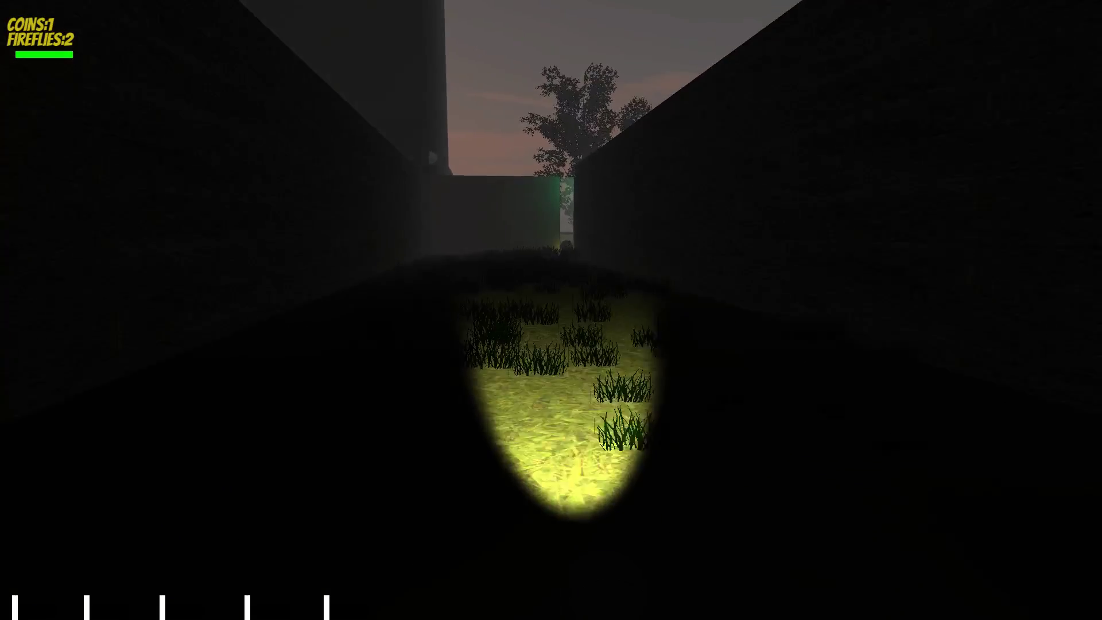
{"action": "key", "text": "w"}
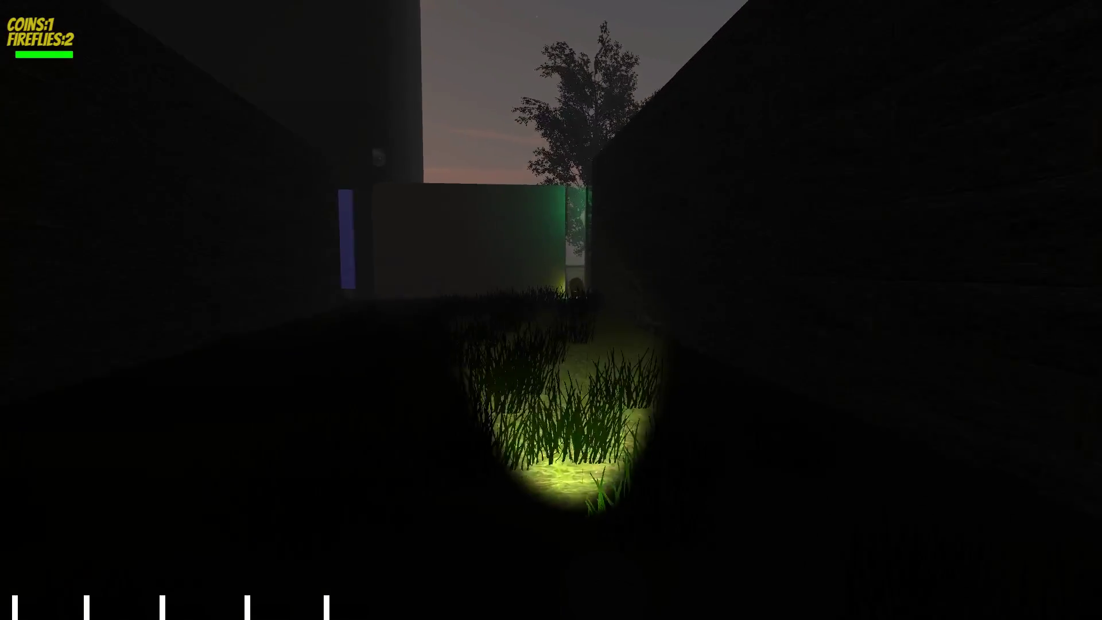
{"action": "key", "text": "w"}
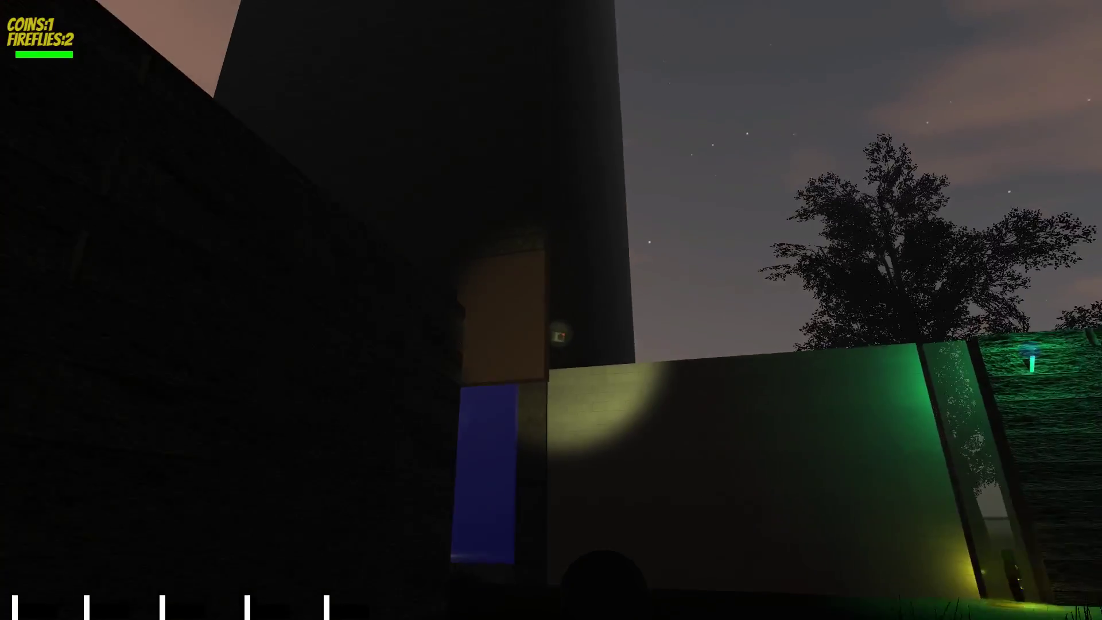
{"action": "key", "text": "w"}
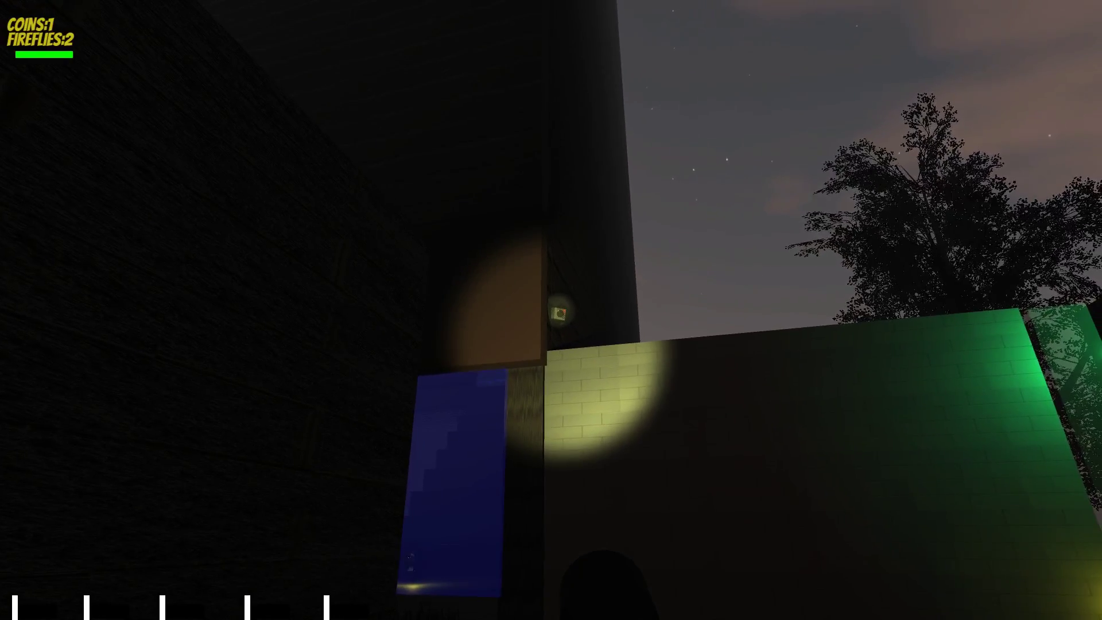
{"action": "key", "text": "w"}
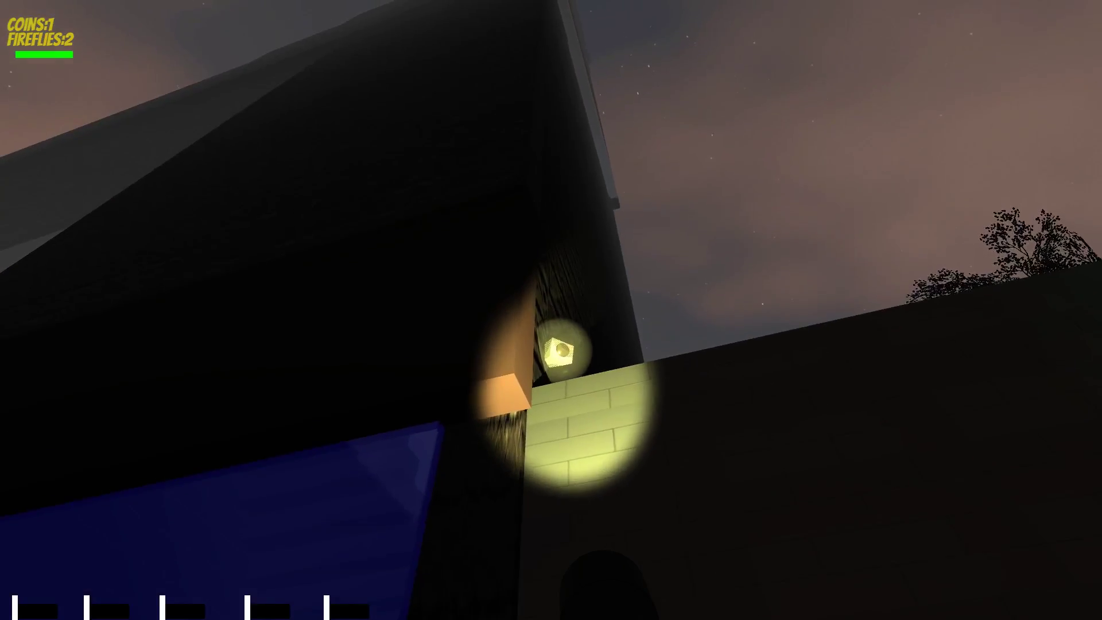
{"action": "key", "text": "w"}
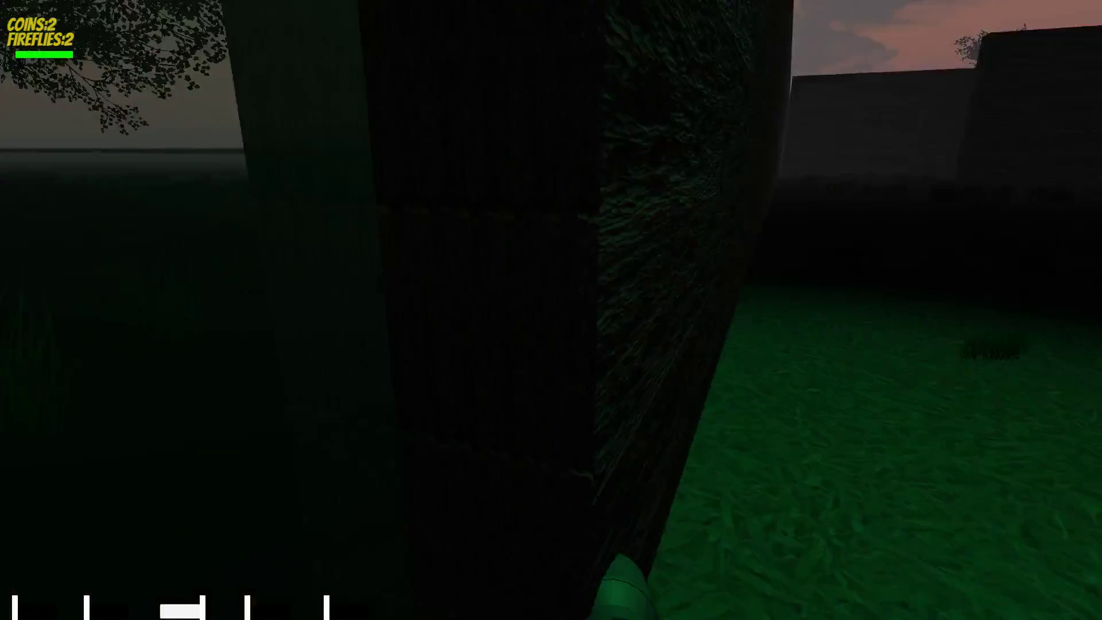
{"action": "key", "text": "w"}
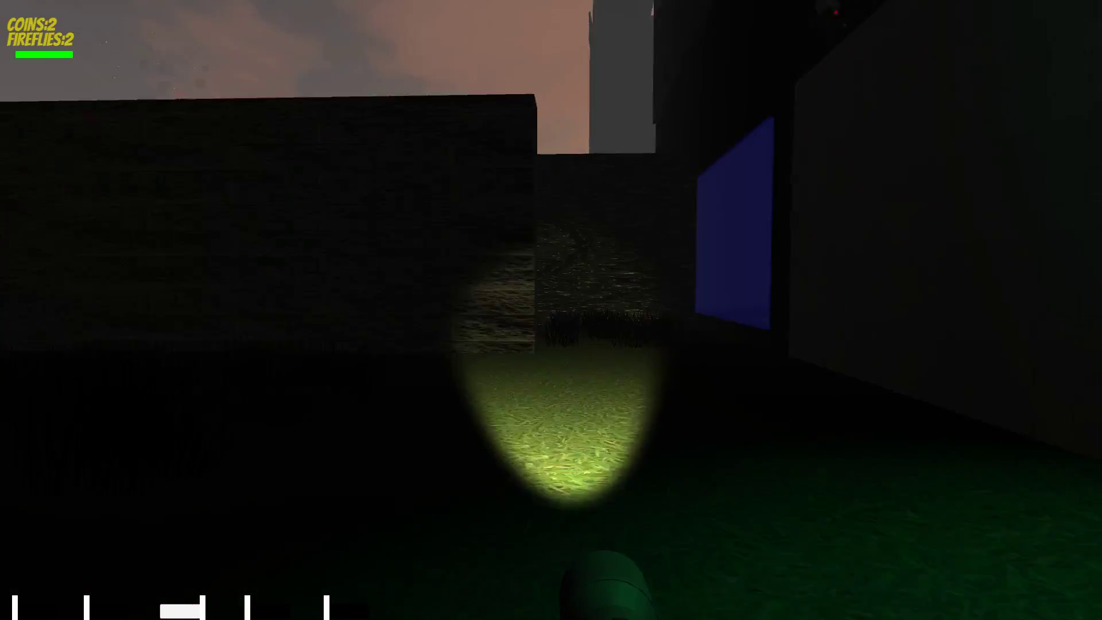
{"action": "key", "text": "w"}
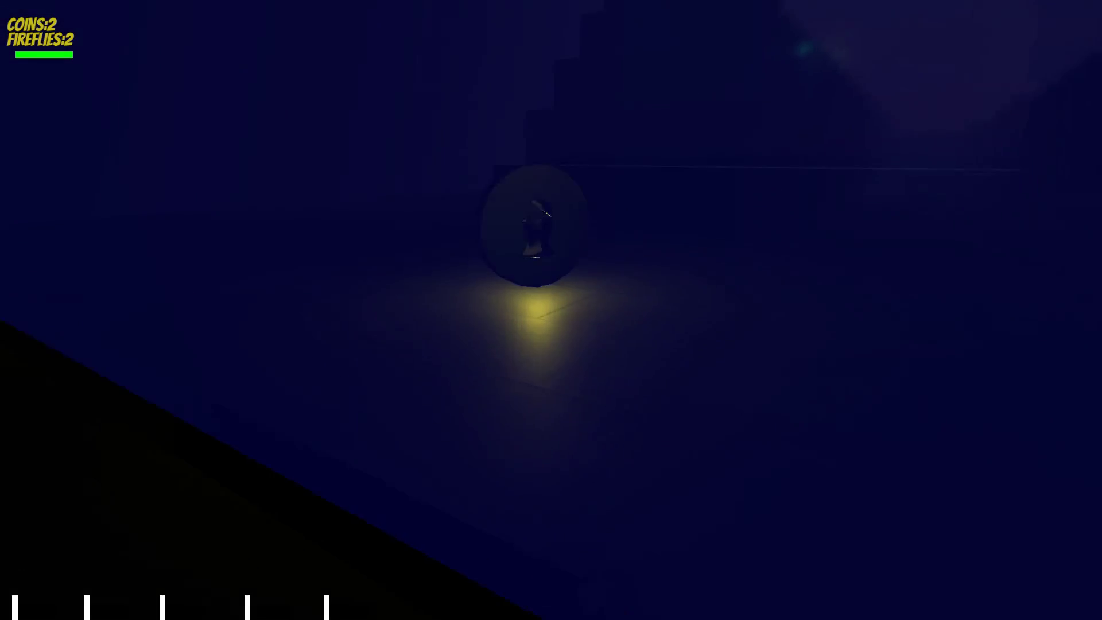
Walk up to the ring, then head up the corridor past the green torch toward the far wall.
{"action": "key", "text": "w"}
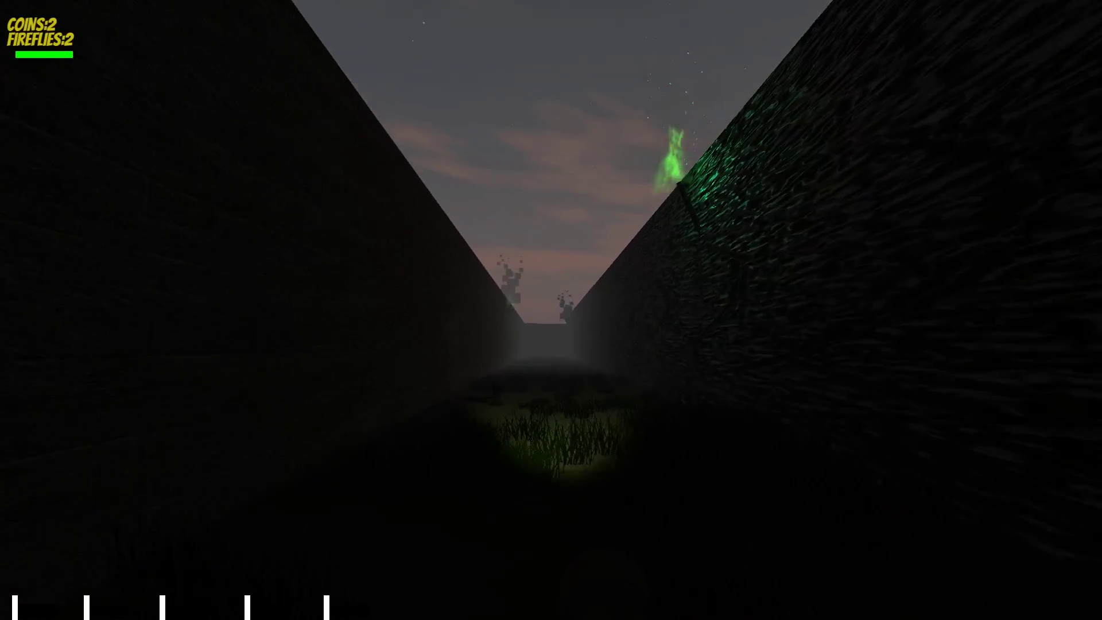
{"action": "key", "text": "3"}
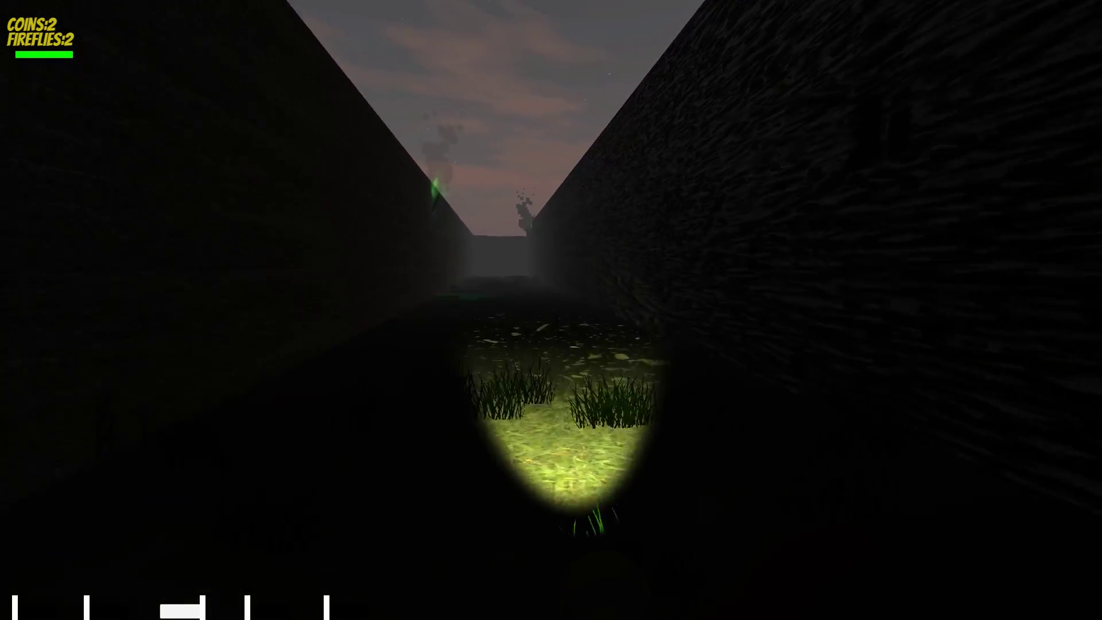
{"action": "key", "text": "w"}
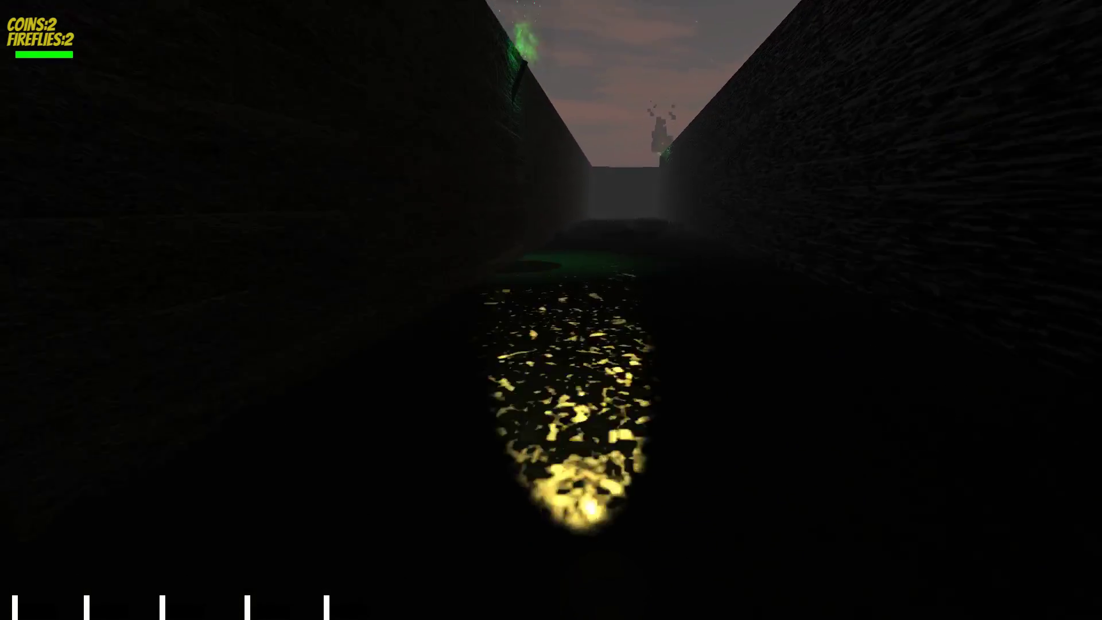
{"action": "key", "text": "w"}
{"action": "key", "text": "3"}
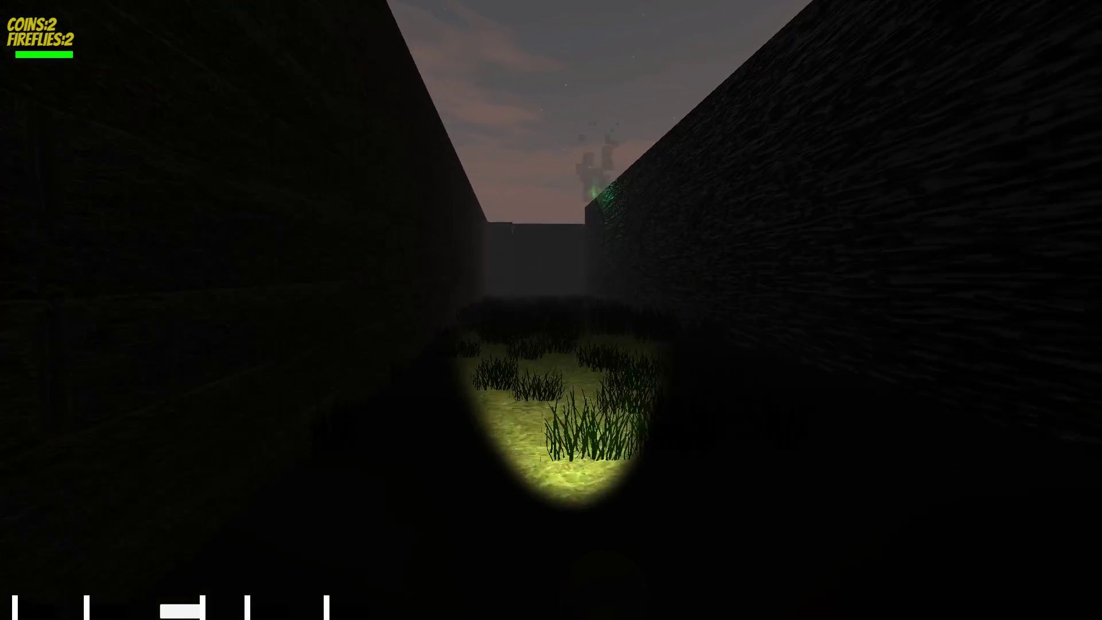
{"action": "key", "text": "3"}
{"action": "key", "text": "w"}
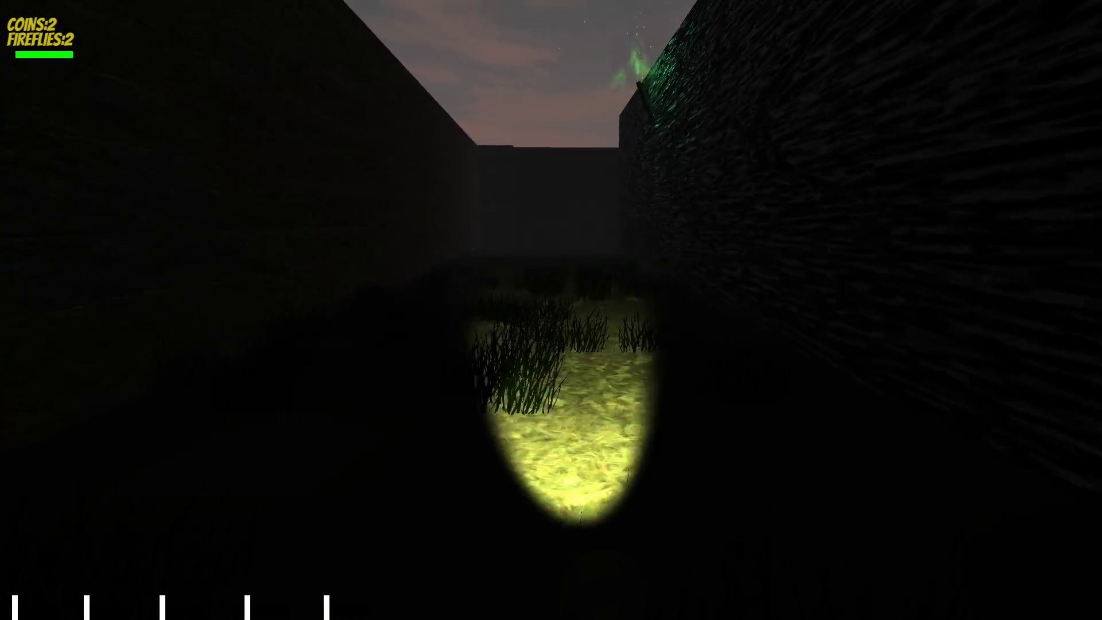
{"action": "key", "text": "w"}
{"action": "key", "text": "3"}
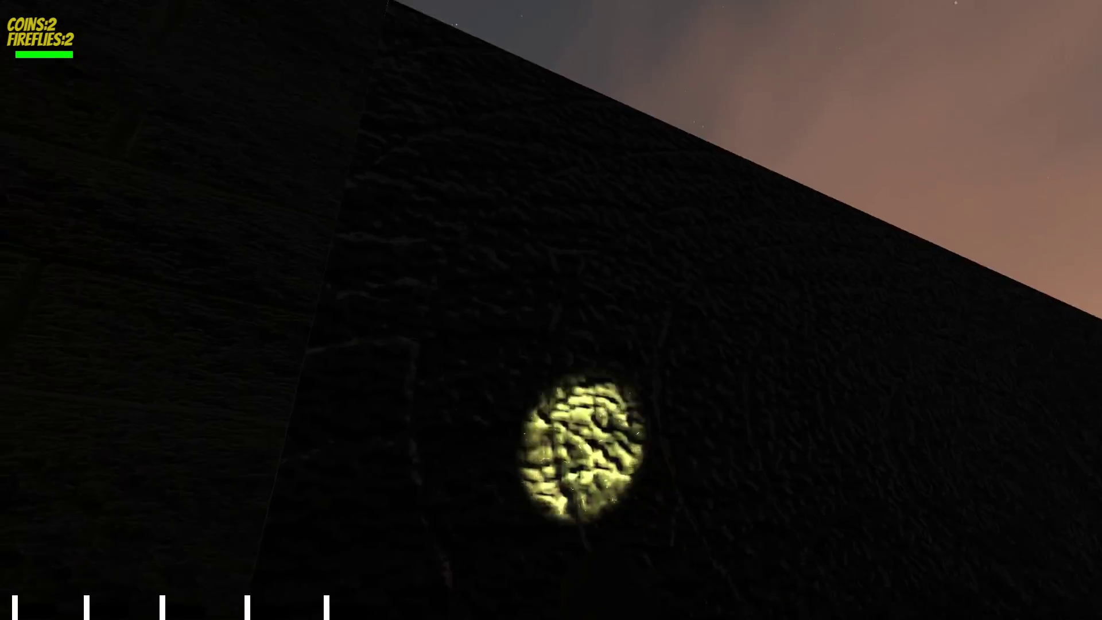
Turn the corner and follow the dark corridor toward the yellow bar.
{"action": "key", "text": "w"}
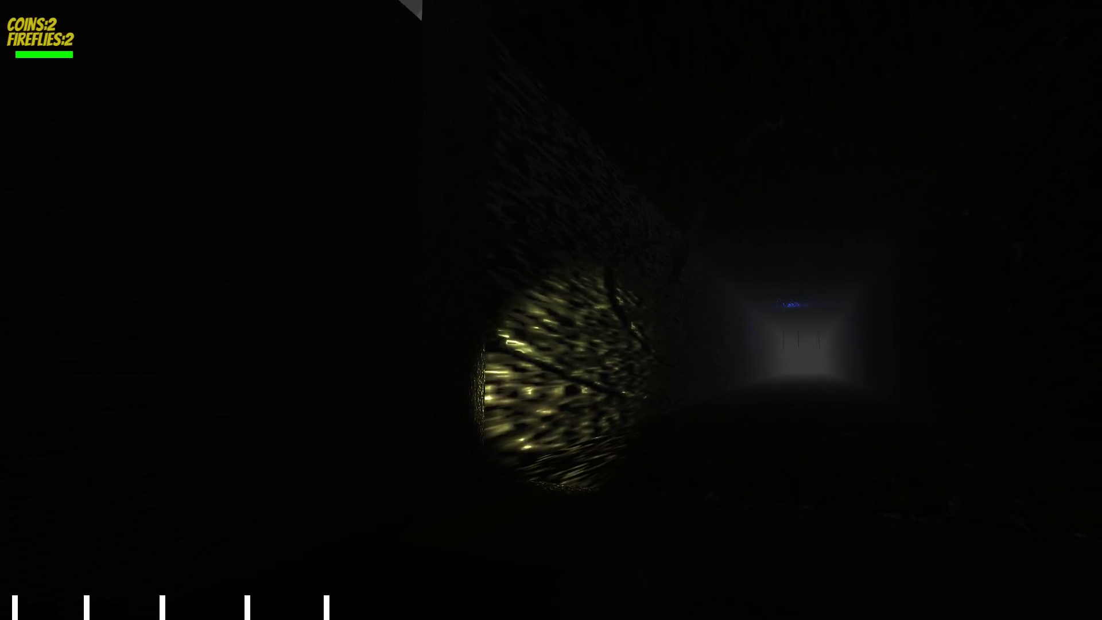
{"action": "key", "text": "w"}
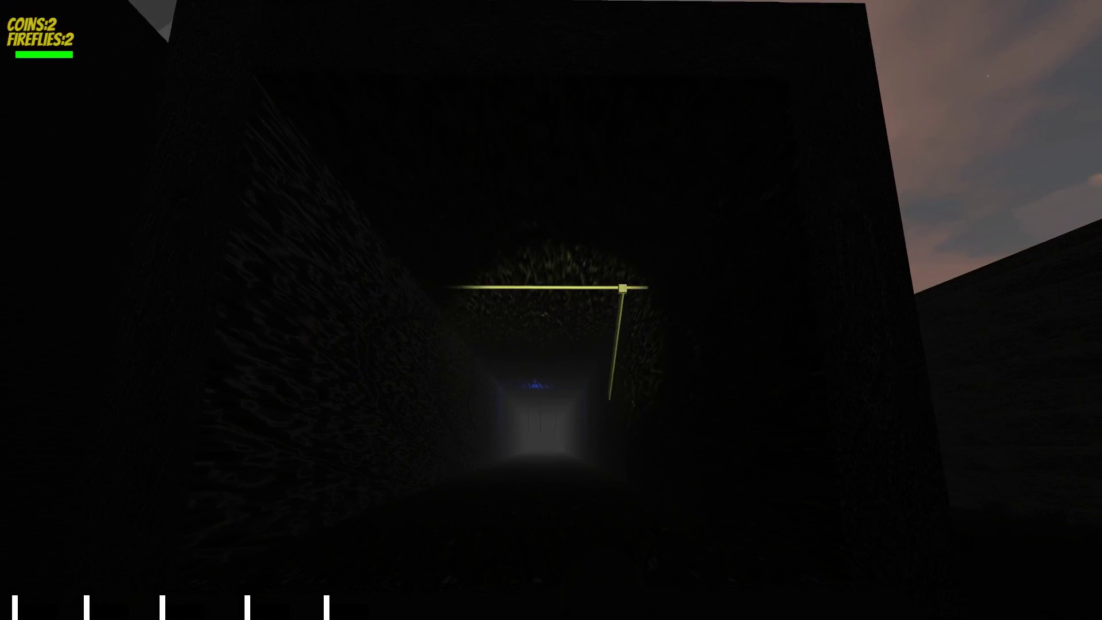
{"action": "key", "text": "w"}
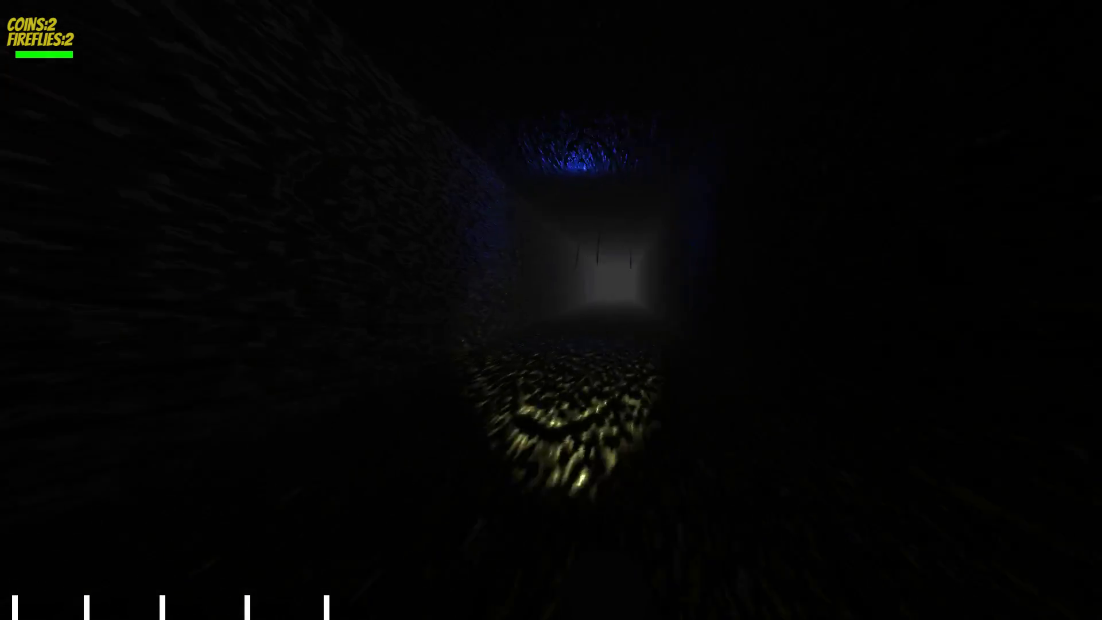
{"action": "key", "text": "w"}
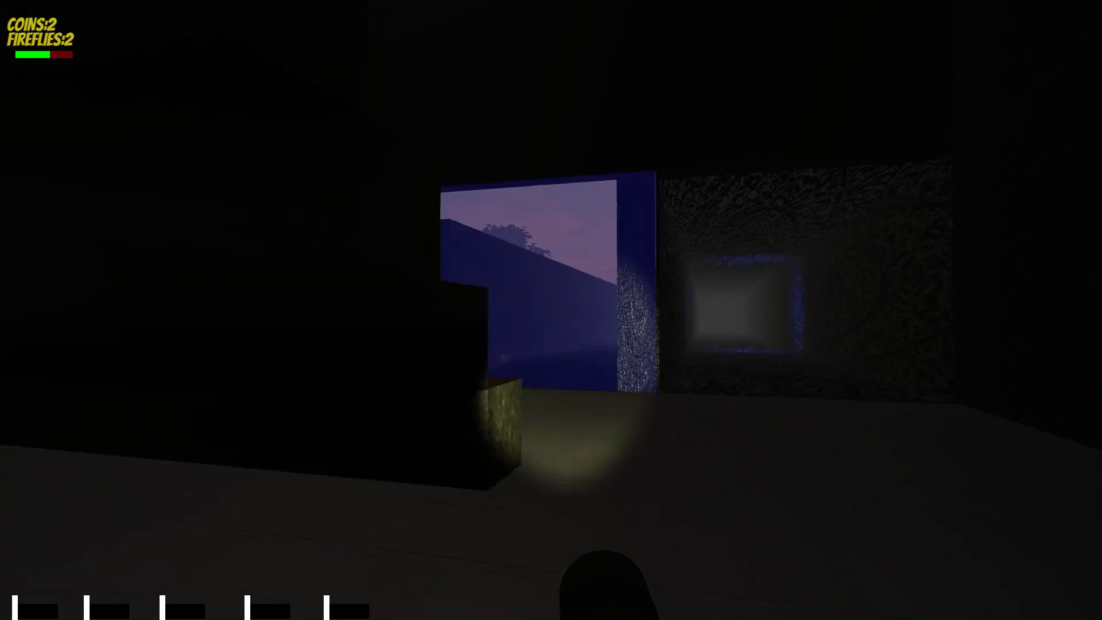
{"action": "key", "text": "w"}
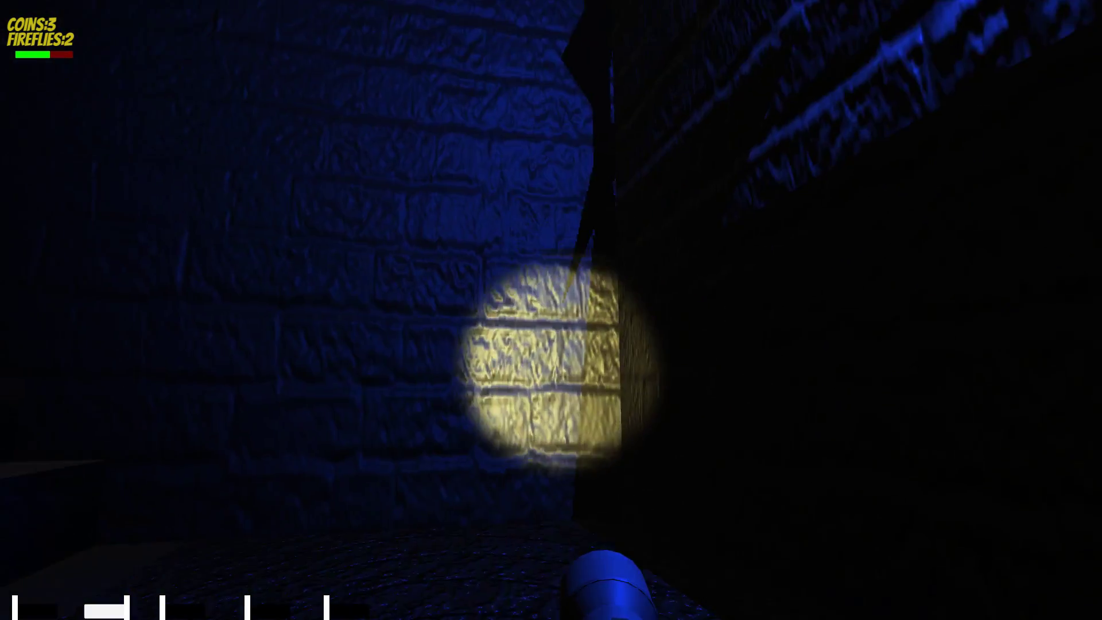
Pass the blue-edged doorway and lit brick corner, taking coin three, to the firefly-lit stairs.
{"action": "key", "text": "w"}
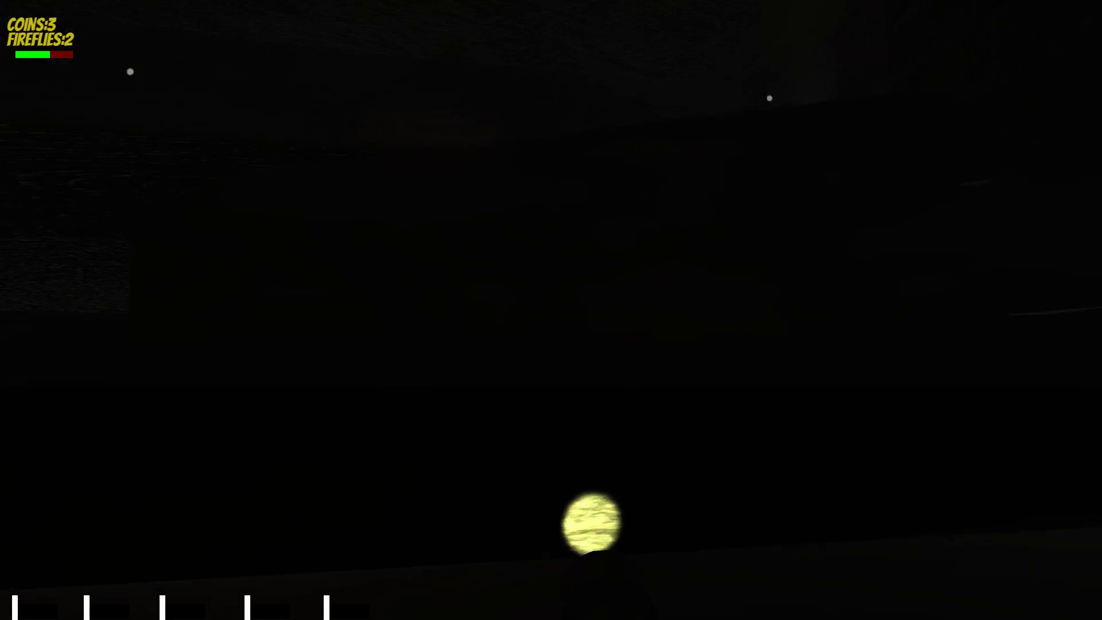
{"action": "key", "text": "2"}
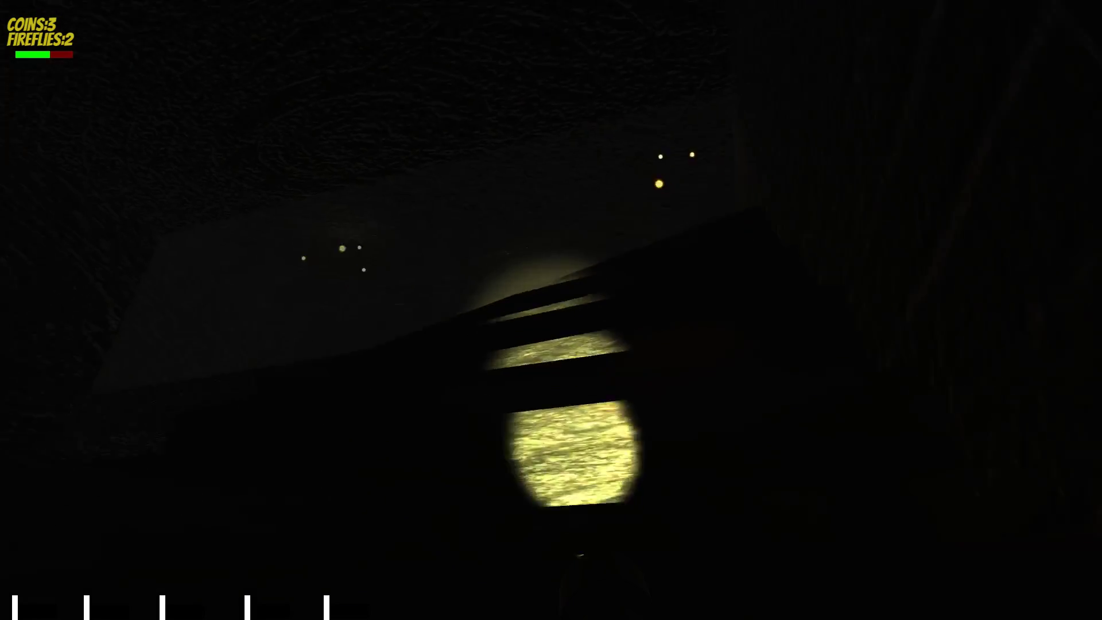
{"action": "key", "text": "w"}
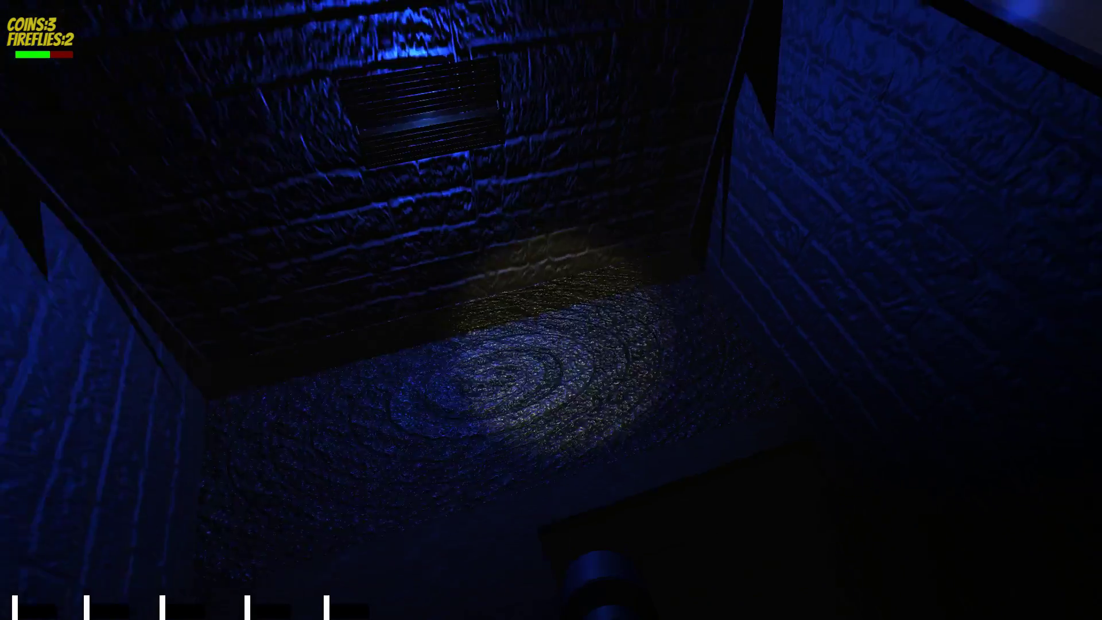
{"action": "key", "text": "2"}
Switch back to the flashlight and walk the grass corridor, collecting the third firefly.
{"action": "key", "text": "2"}
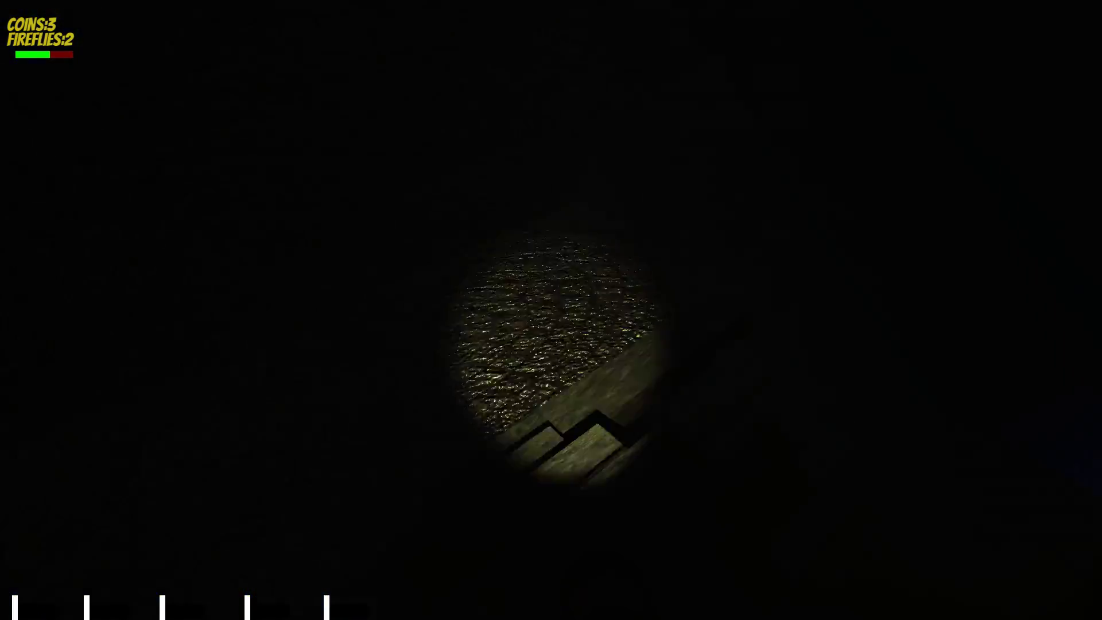
{"action": "key", "text": "2"}
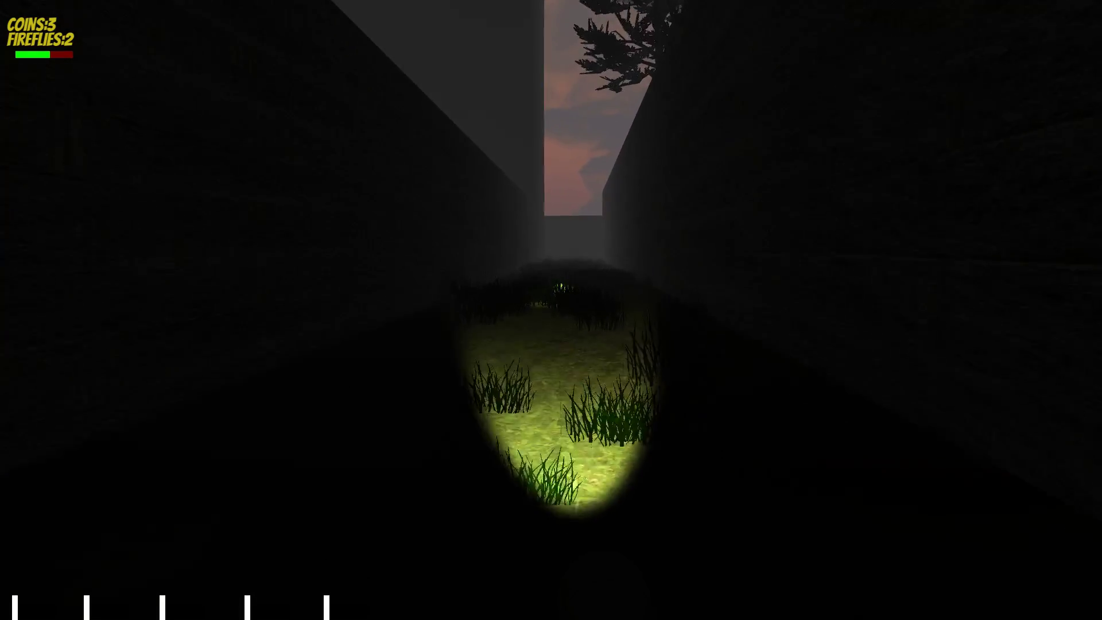
{"action": "key", "text": "w"}
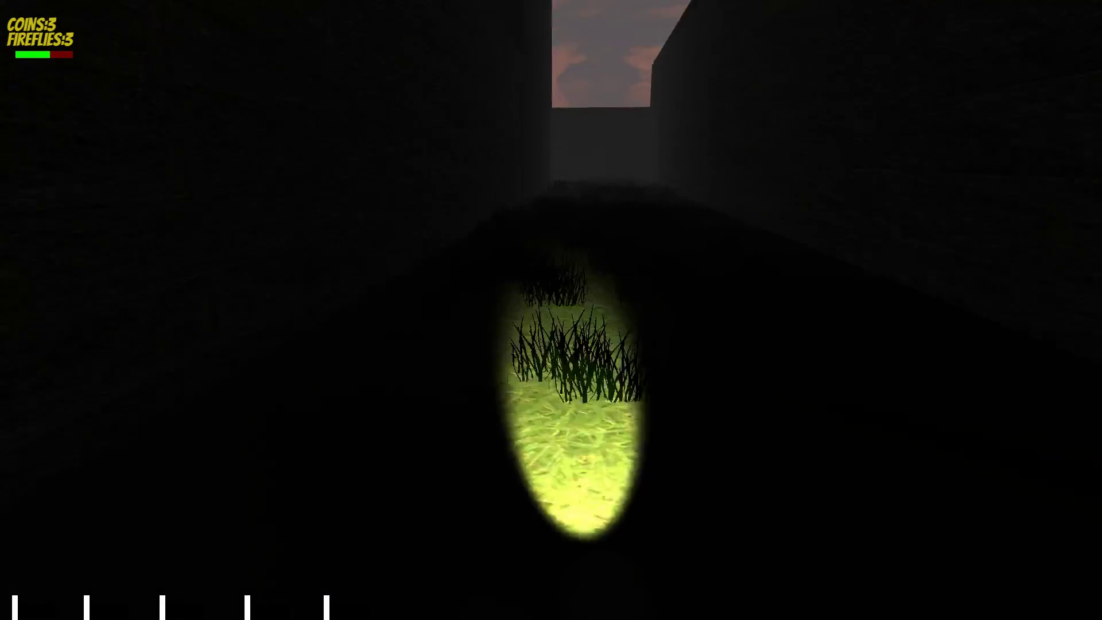
{"action": "key", "text": "w"}
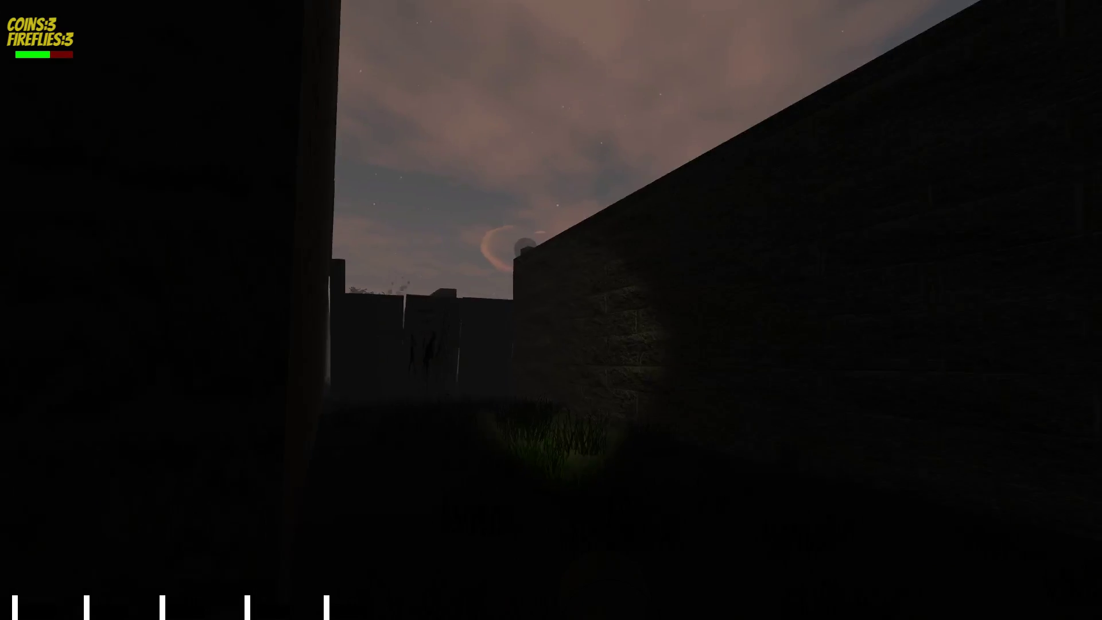
{"action": "key", "text": "w"}
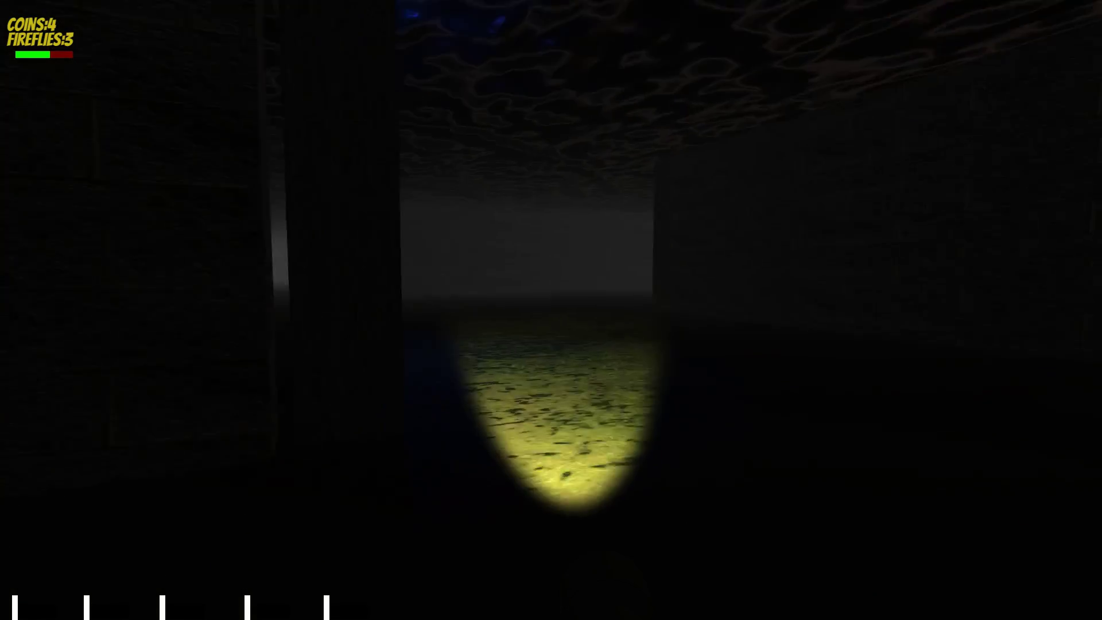
Wind through the maze passages, collecting the fourth coin, into the widening corridor toward the next coin.
{"action": "key", "text": "2"}
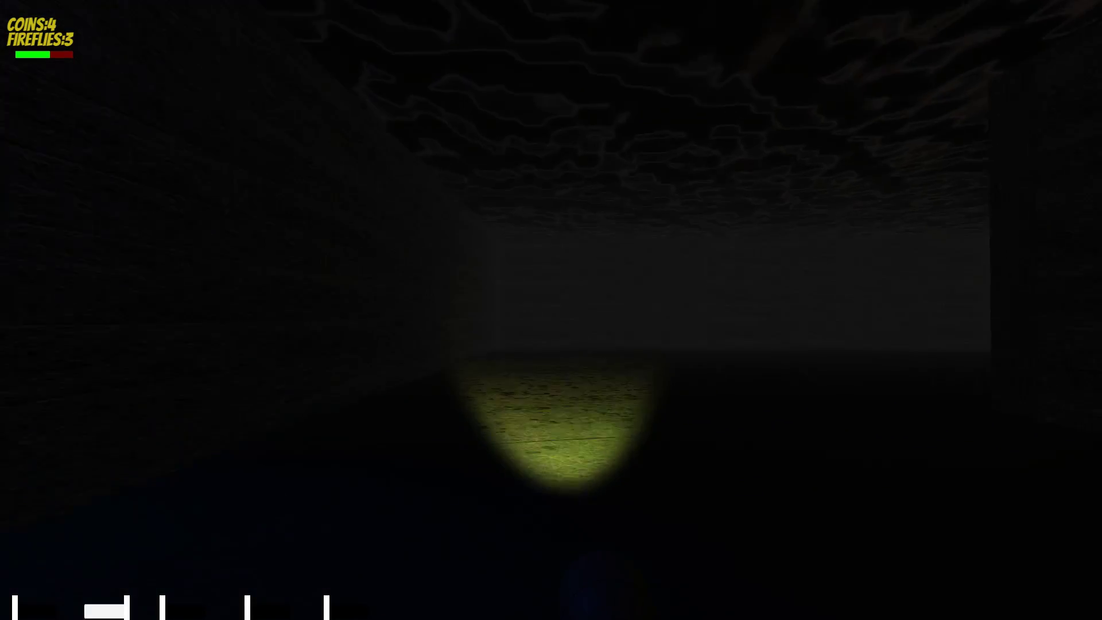
{"action": "key", "text": "w"}
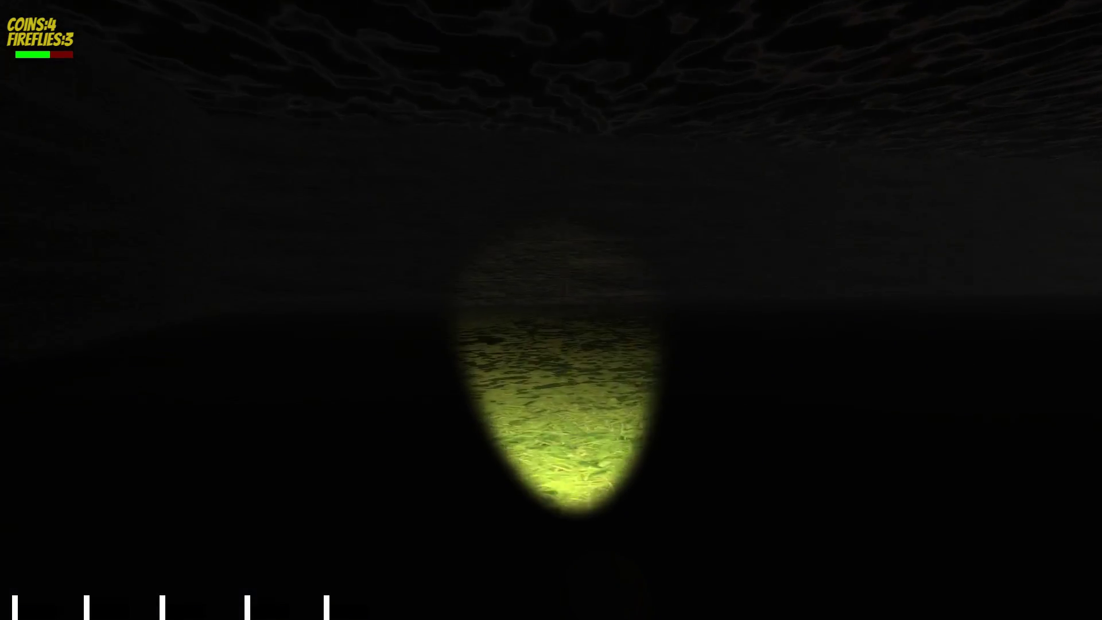
{"action": "key", "text": "2"}
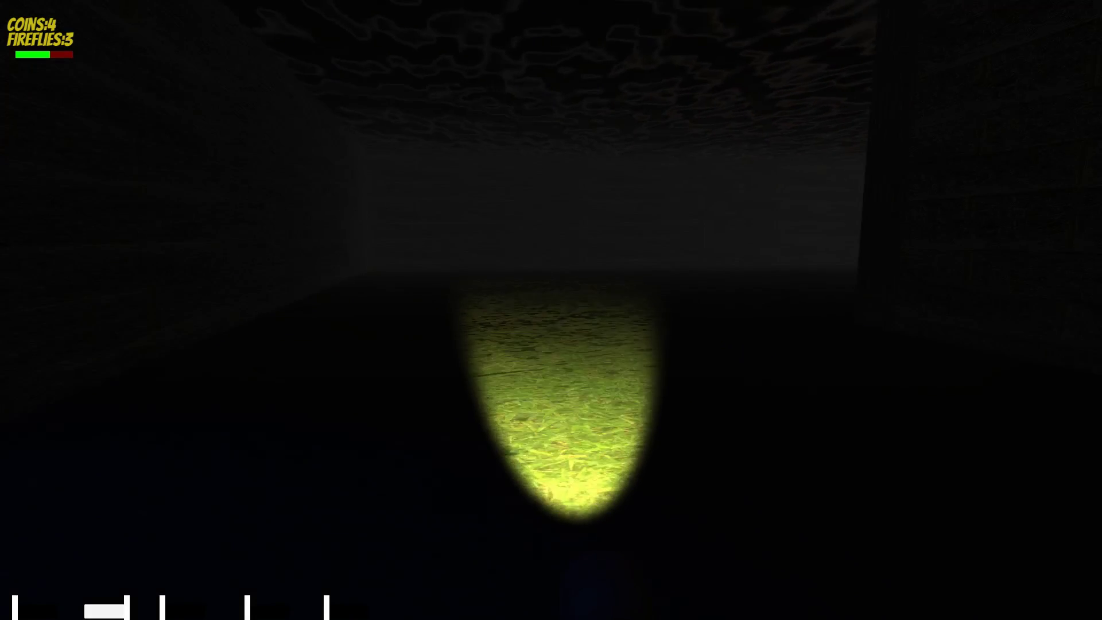
{"action": "key", "text": "w"}
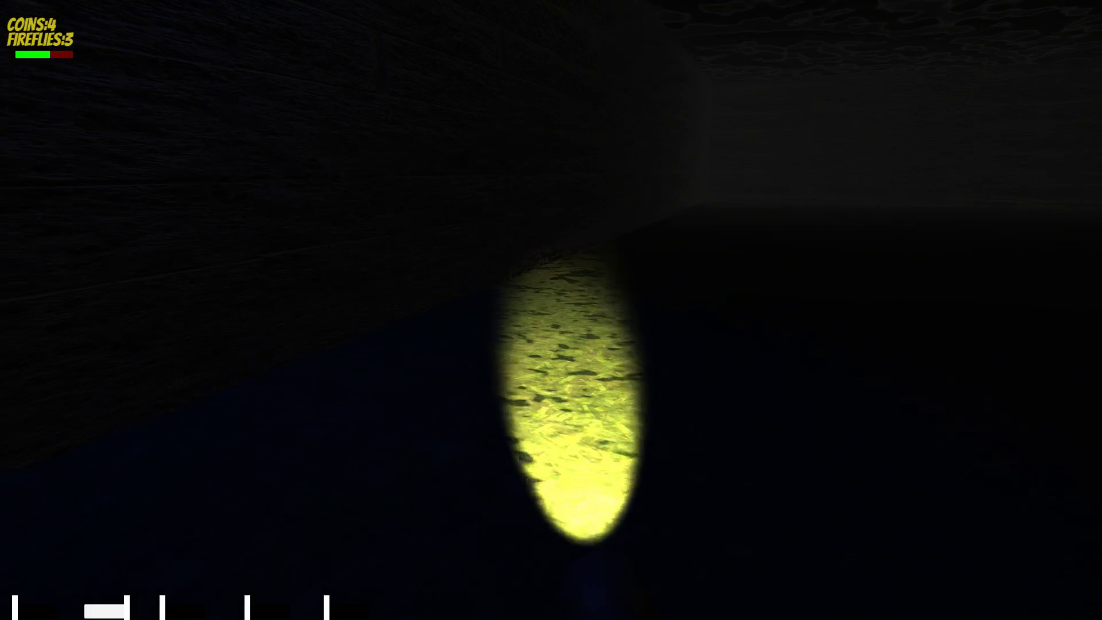
{"action": "key", "text": "w"}
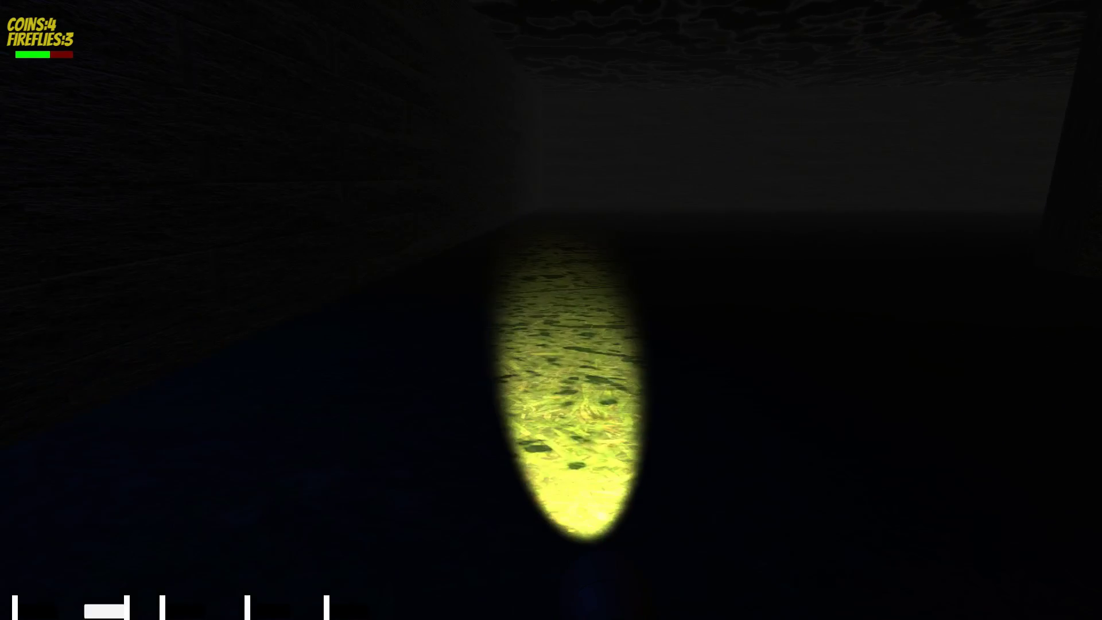
{"action": "key", "text": "w"}
{"action": "key", "text": "w"}
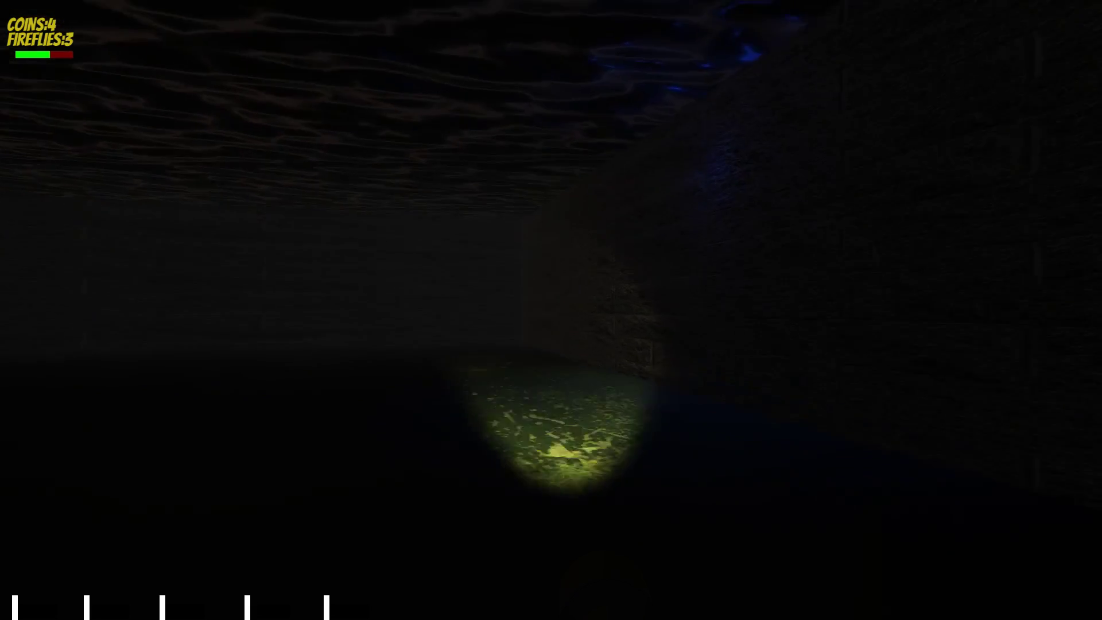
{"action": "key", "text": "w"}
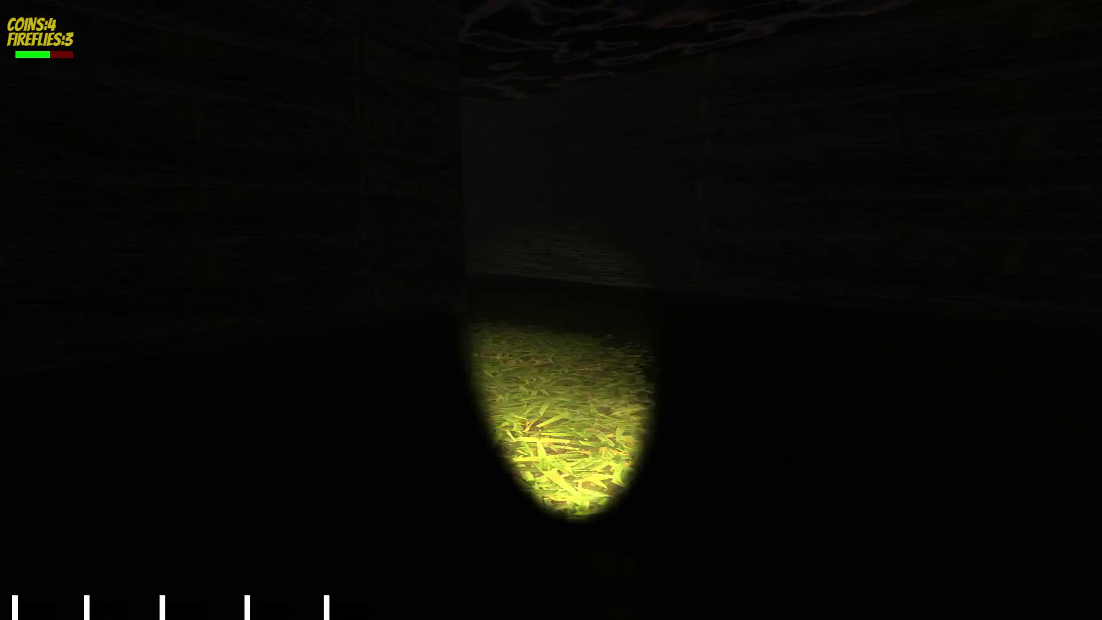
{"action": "key", "text": "w"}
{"action": "key", "text": "w"}
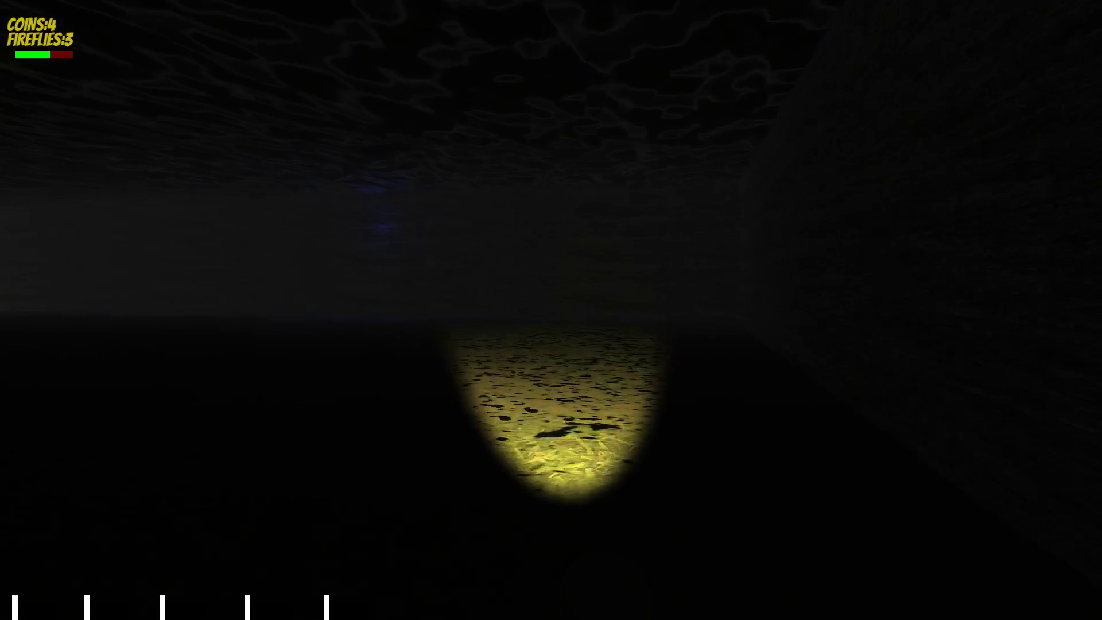
{"action": "key", "text": "w"}
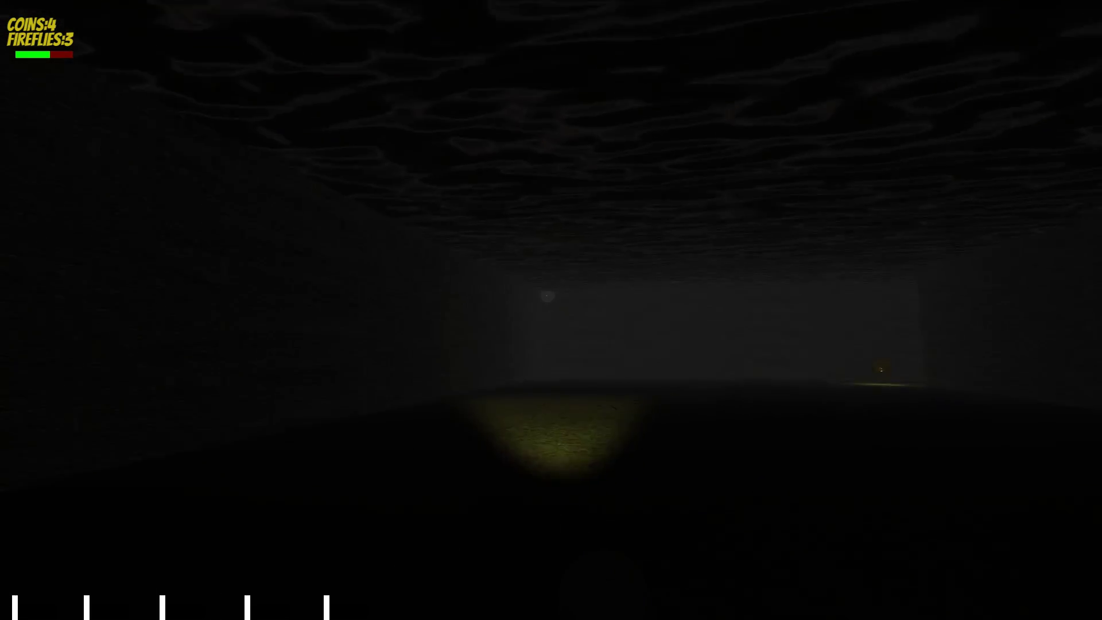
{"action": "key", "text": "w"}
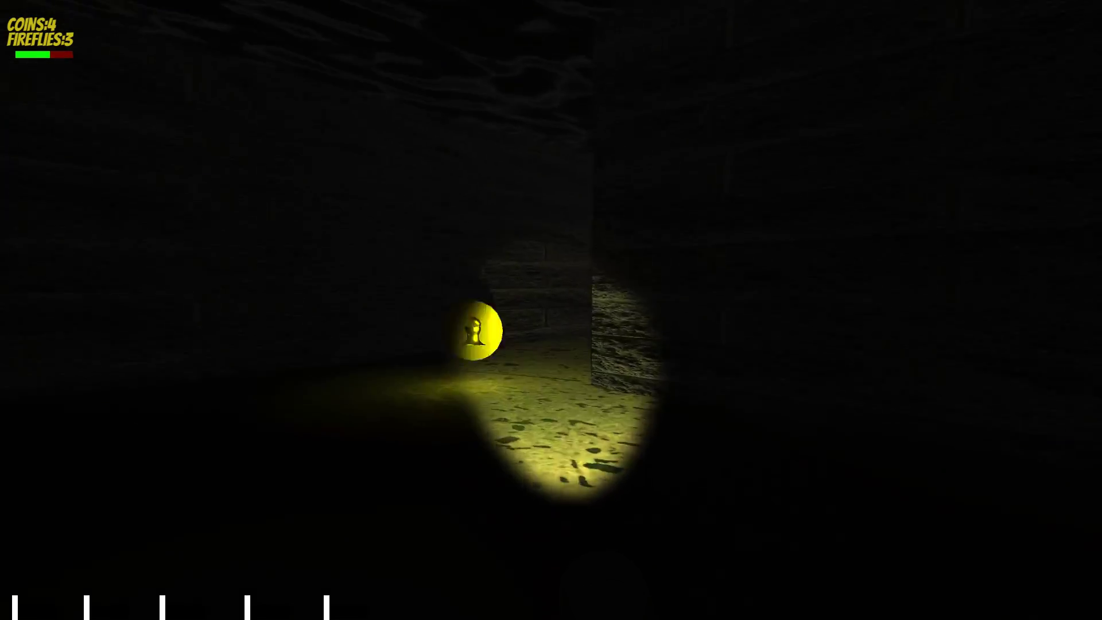
Collect the fifth coin, then head right into the dark corridor past the brick wall corner.
{"action": "key", "text": "w"}
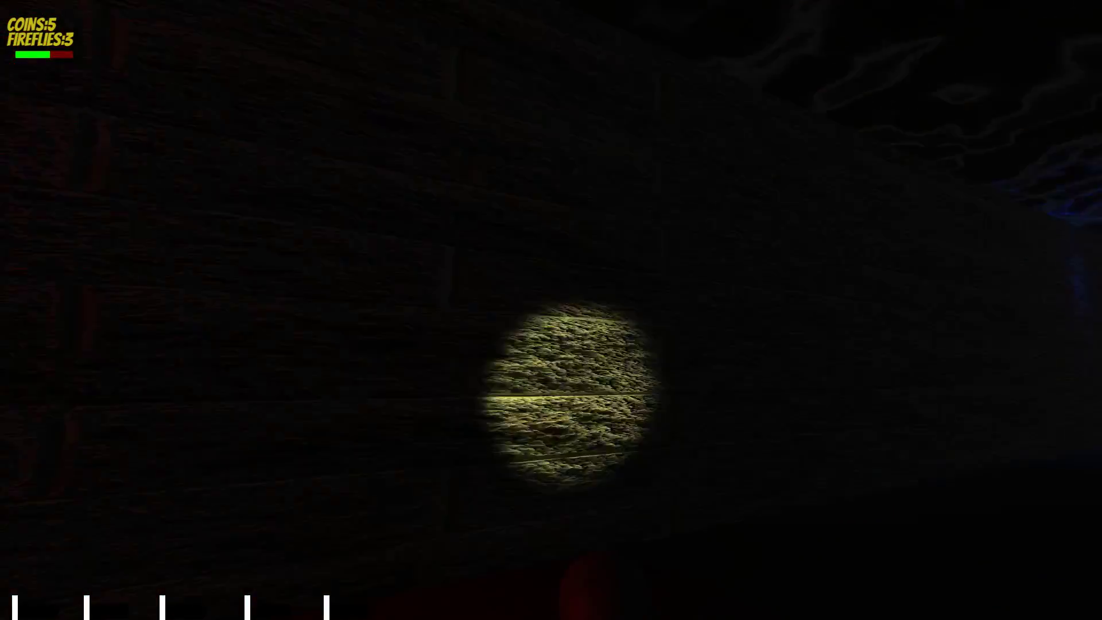
{"action": "key", "text": "w"}
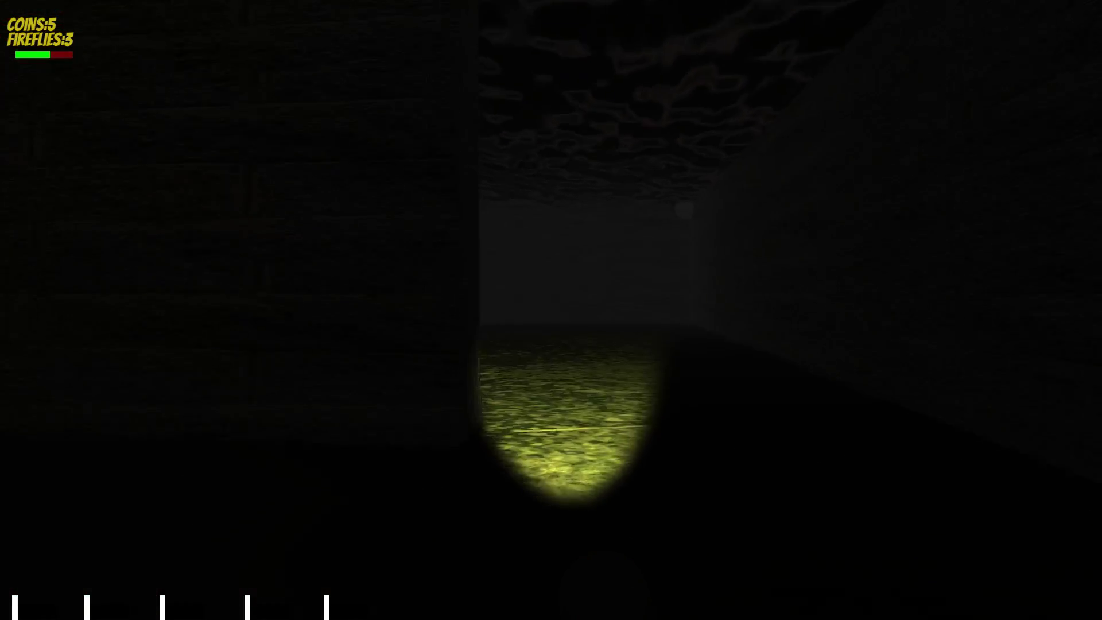
{"action": "key", "text": "w"}
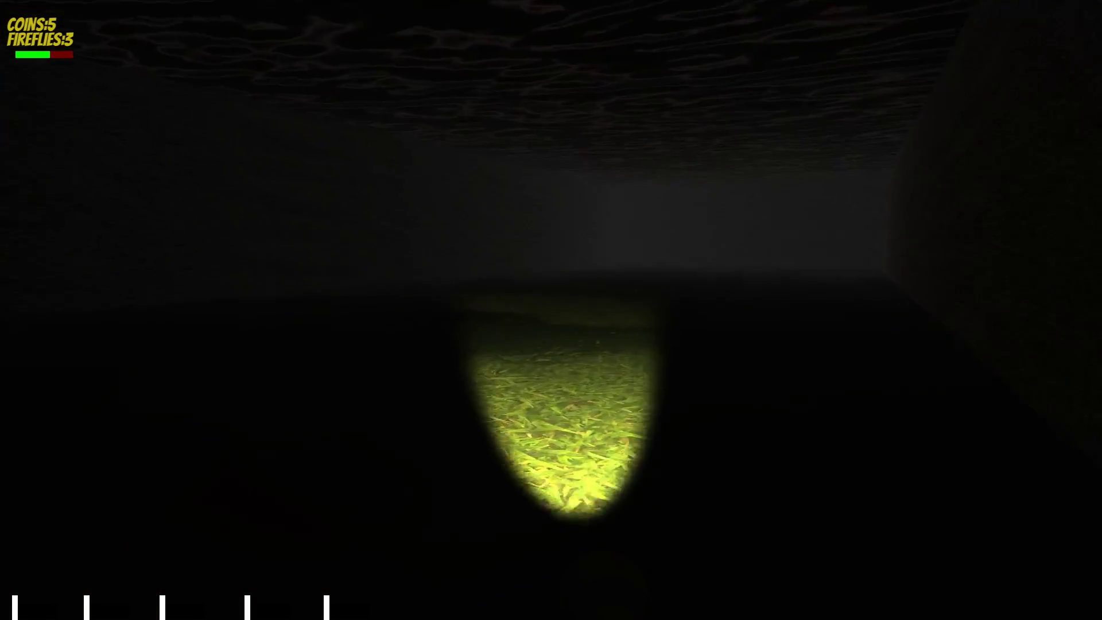
{"action": "key", "text": "w"}
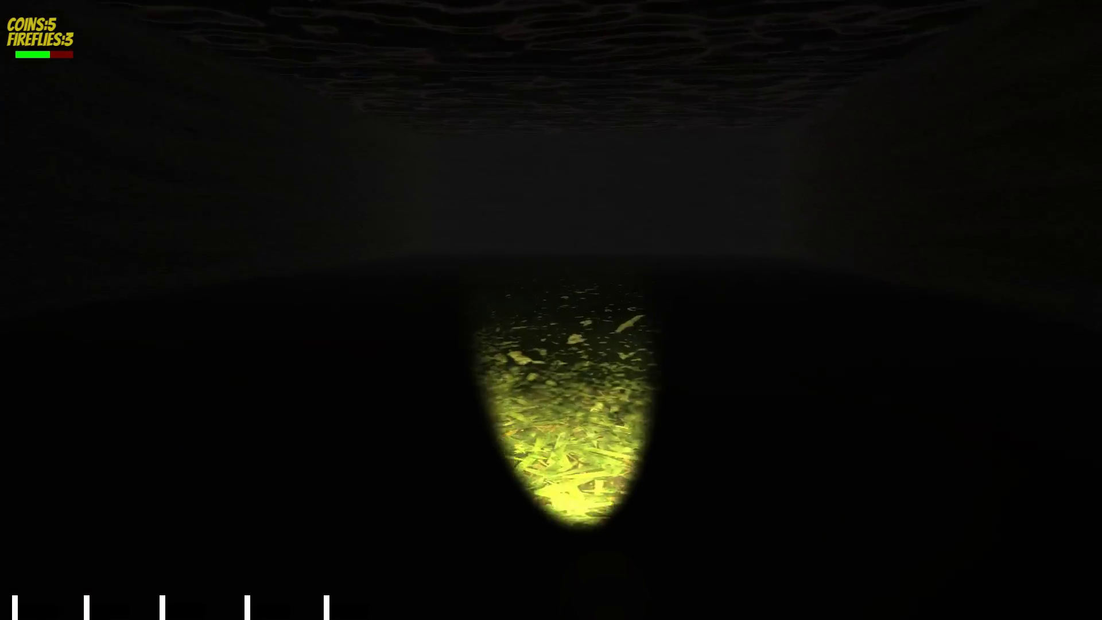
{"action": "key", "text": "w"}
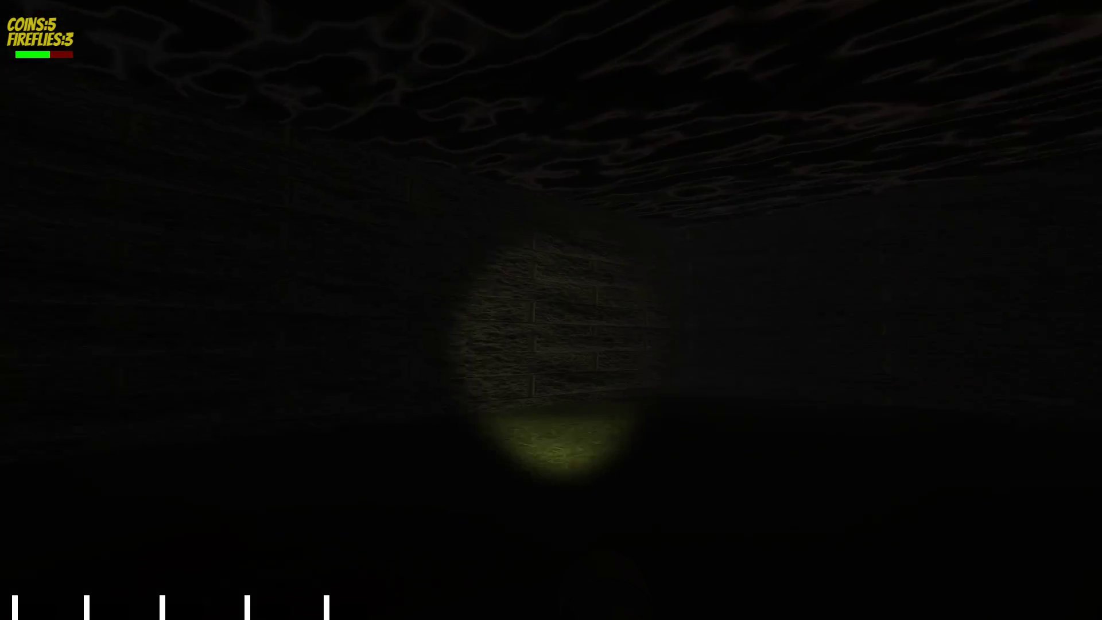
{"action": "key", "text": "w"}
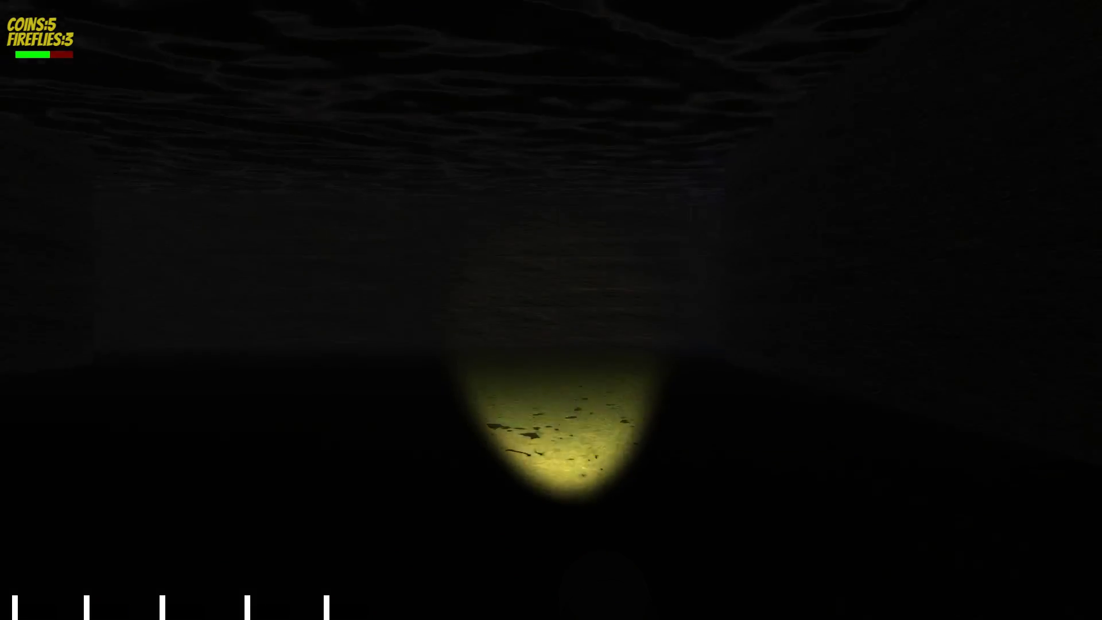
{"action": "key", "text": "w"}
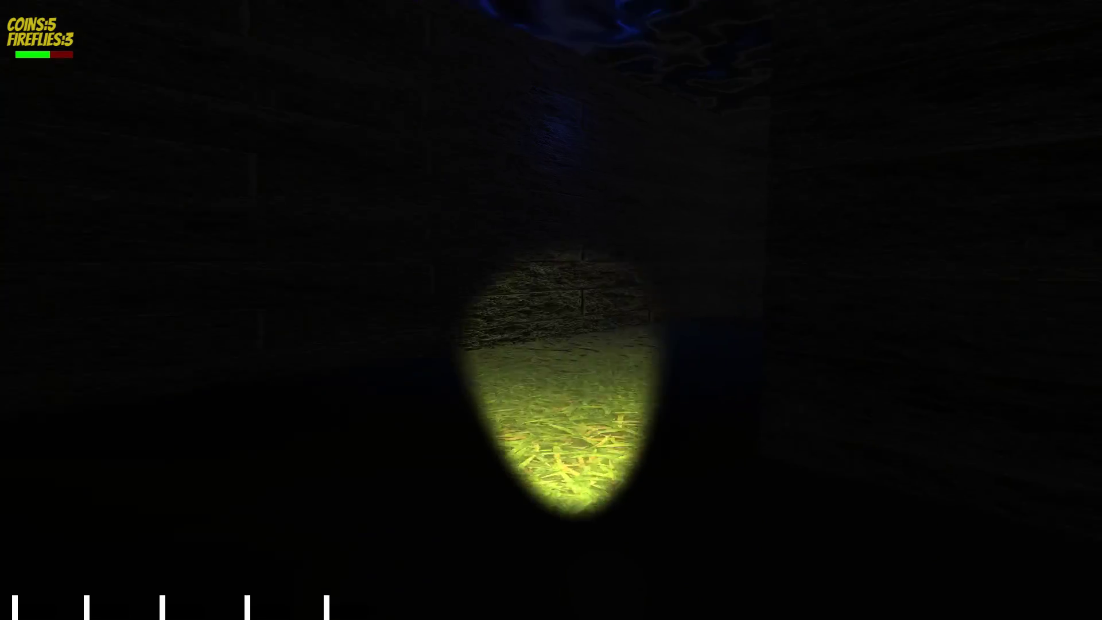
Follow the long corridor into the dim room and collect the sixth coin on the bloodstained floor.
{"action": "key", "text": "2"}
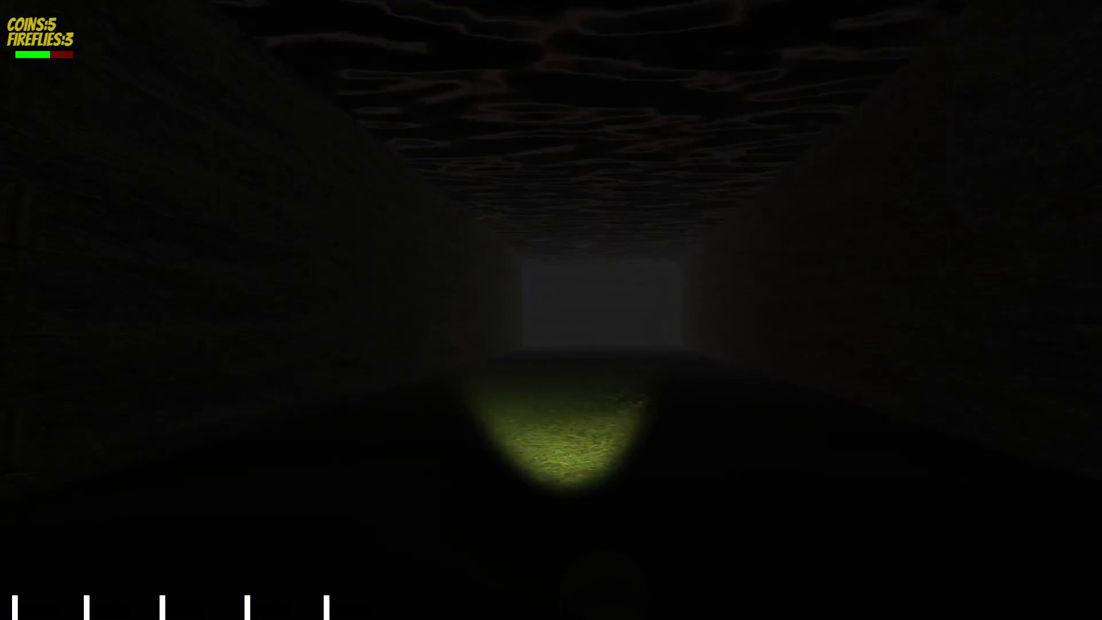
{"action": "key", "text": "w"}
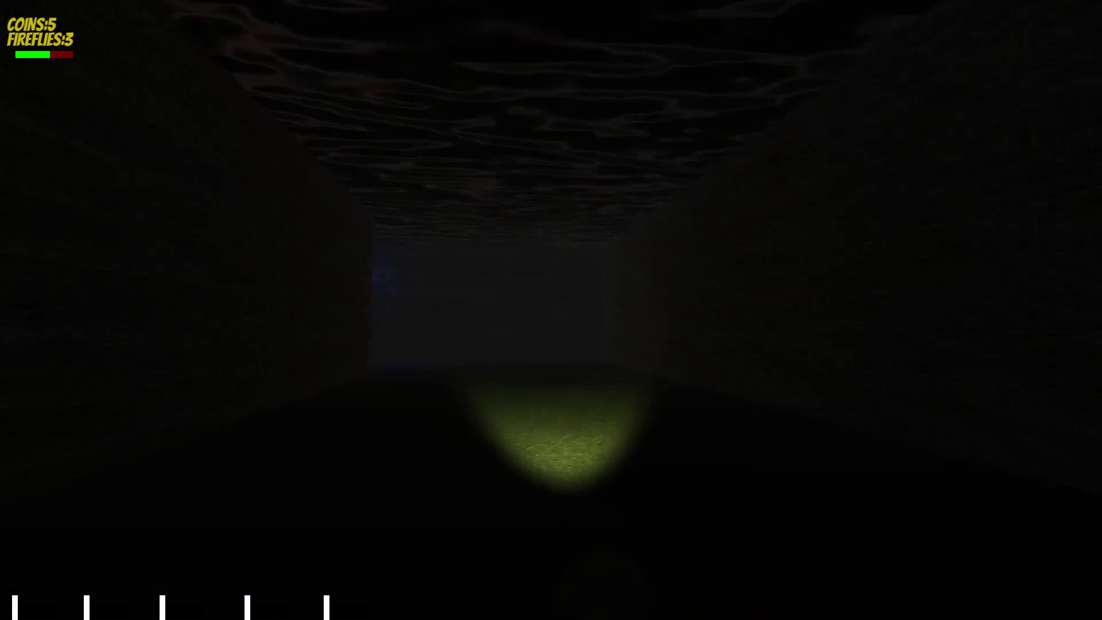
{"action": "key", "text": "w"}
{"action": "key", "text": "w"}
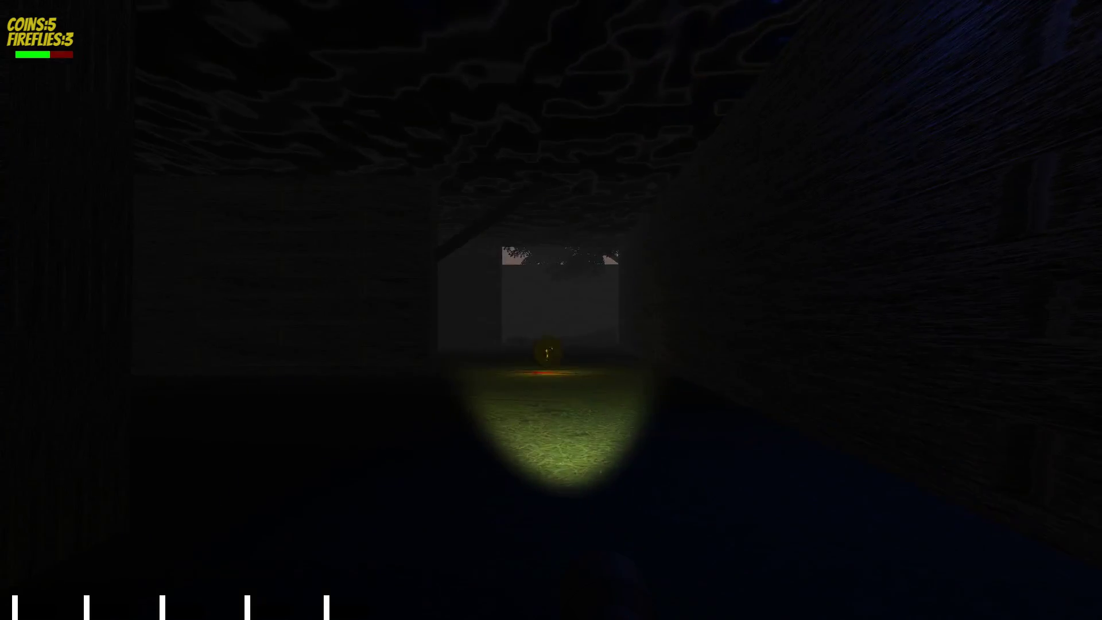
{"action": "key", "text": "w"}
{"action": "key", "text": "2"}
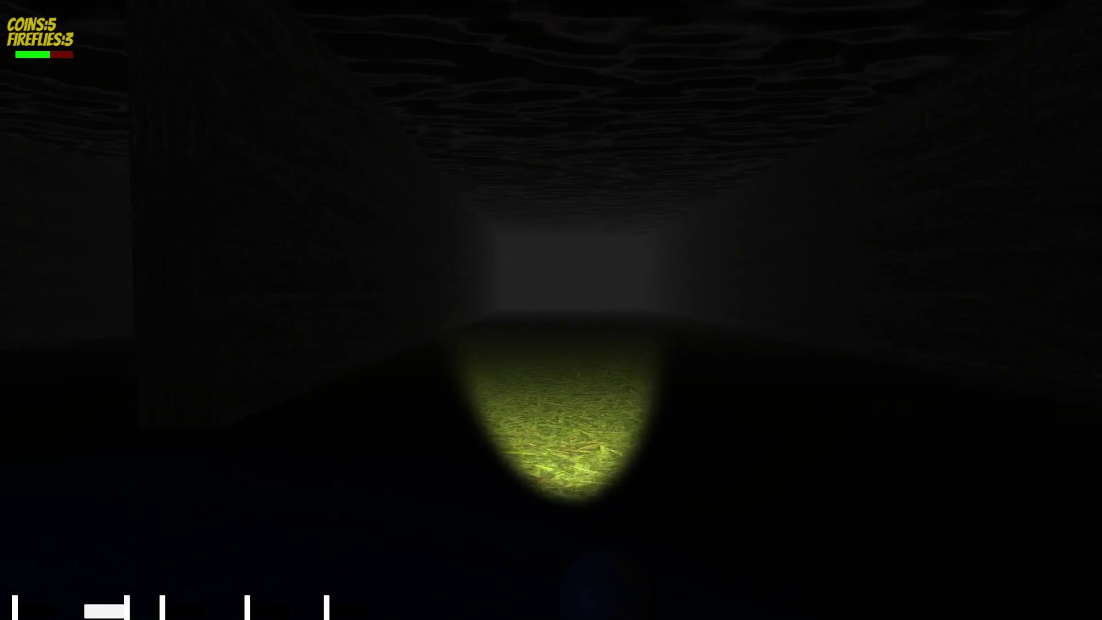
{"action": "key", "text": "w"}
{"action": "key", "text": "2"}
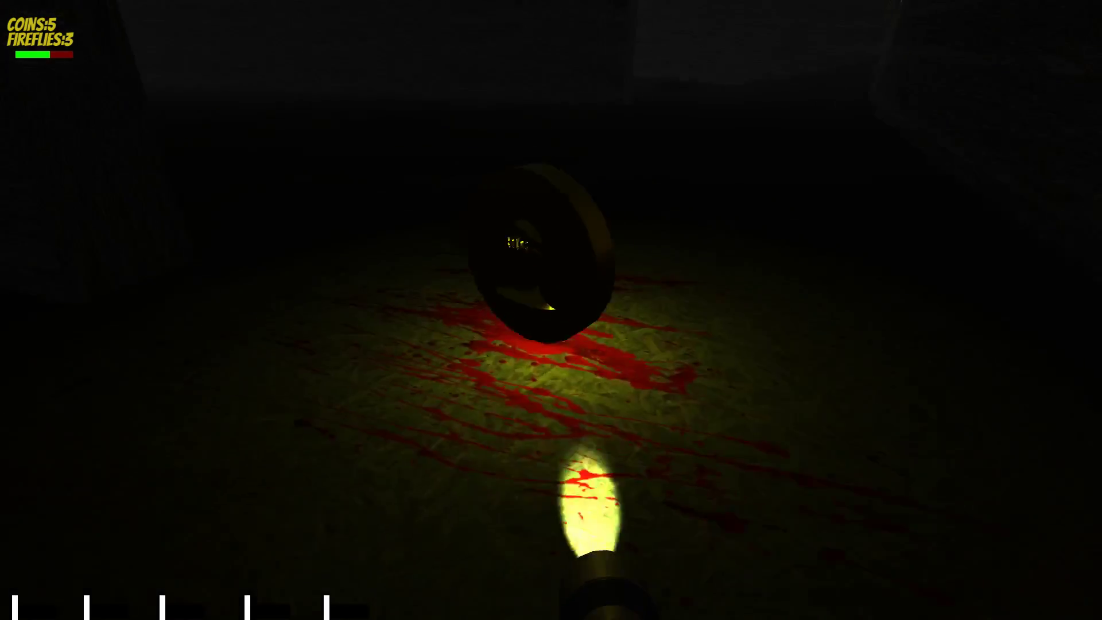
{"action": "key", "text": "w"}
{"action": "key", "text": "2"}
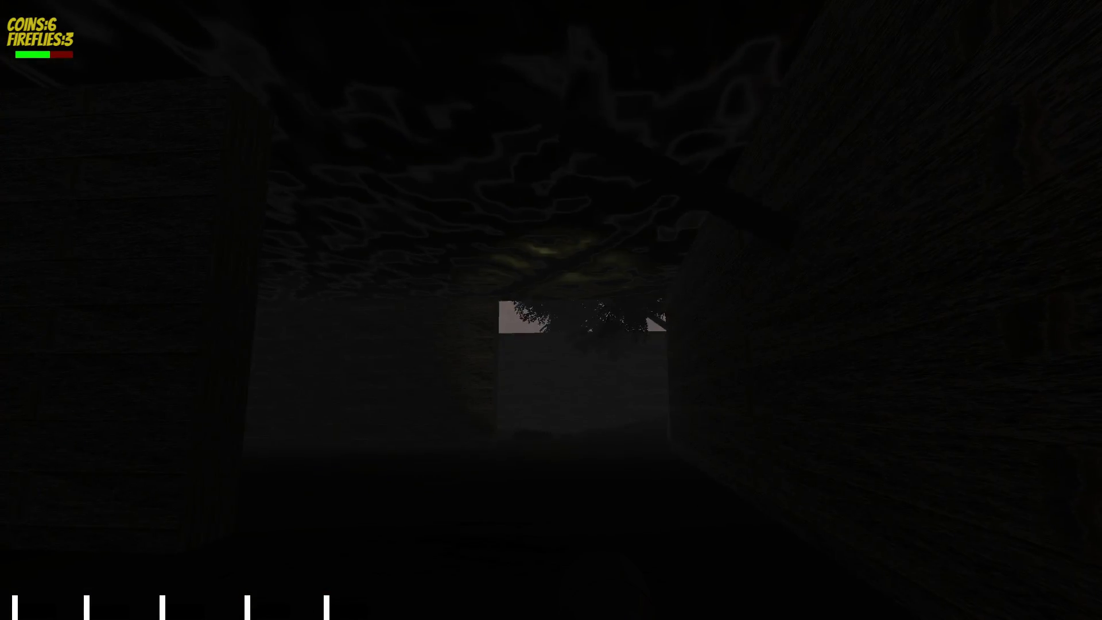
Look toward the tree-lined opening, then continue through the dark corridor into the narrow passage.
{"action": "key", "text": "2"}
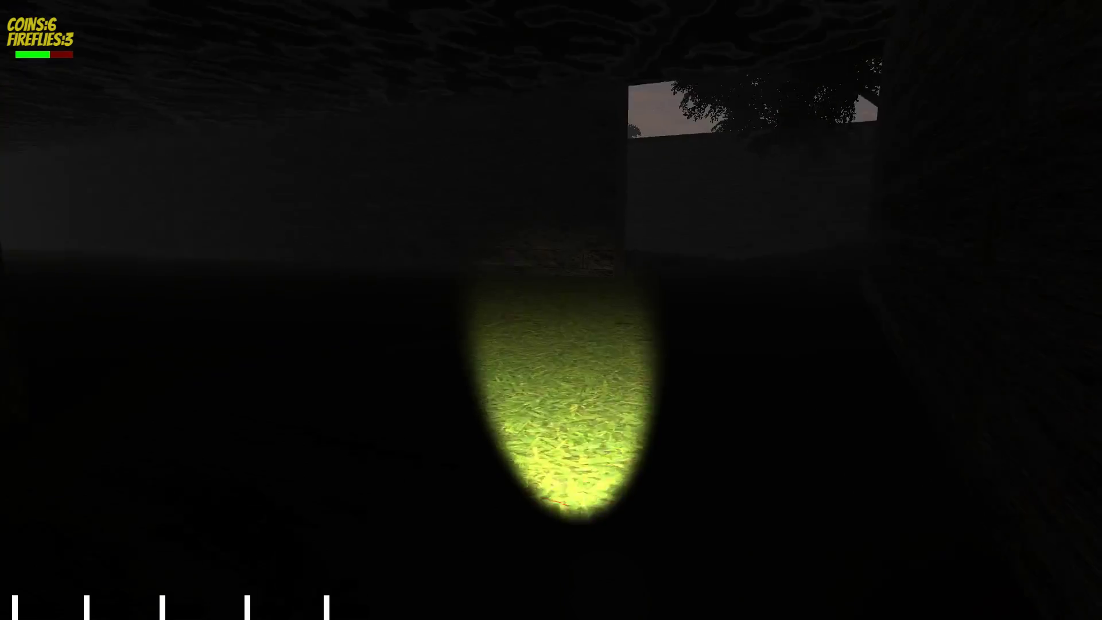
{"action": "key", "text": "w"}
{"action": "key", "text": "4"}
{"action": "key", "text": "w"}
Step out into the sky-lit grassy corridor and catch the fourth firefly.
{"action": "key", "text": "4"}
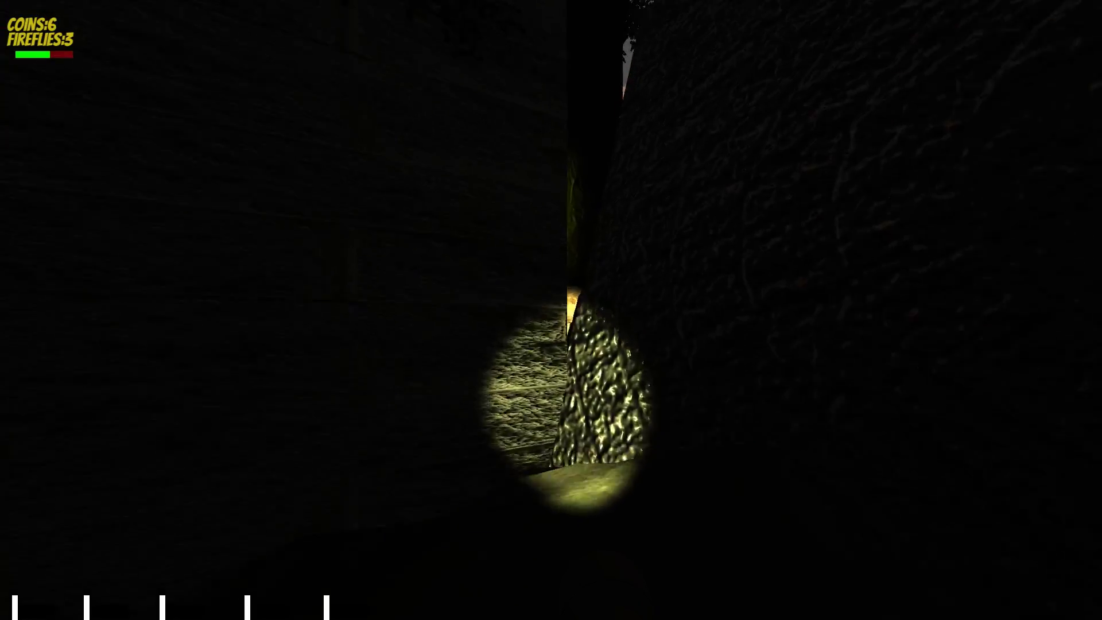
{"action": "key", "text": "w"}
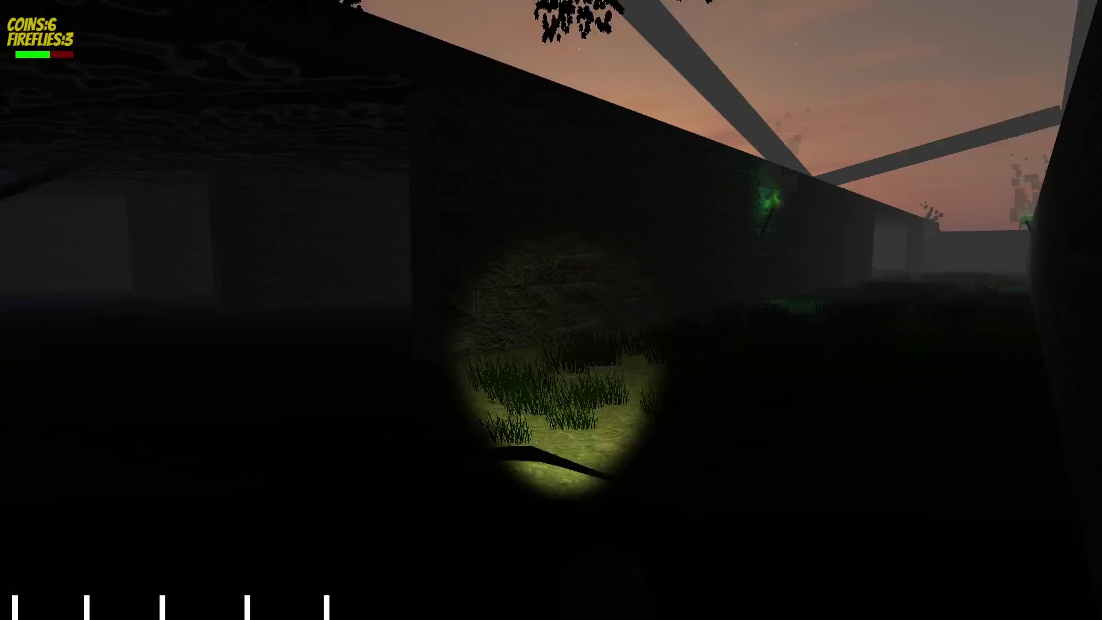
{"action": "key", "text": "w"}
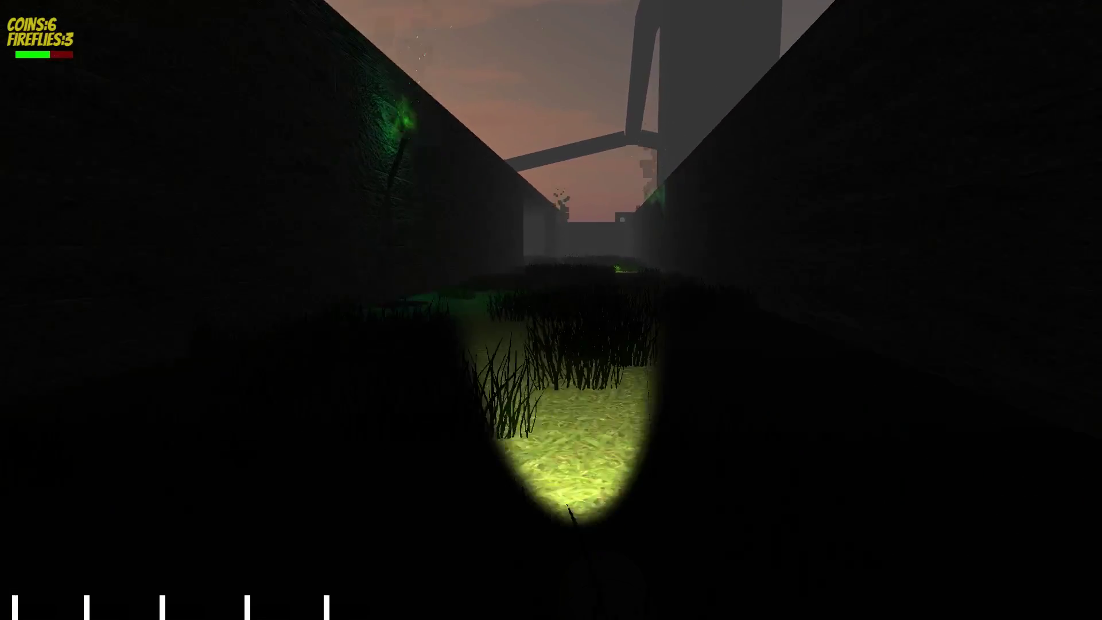
{"action": "key", "text": "3"}
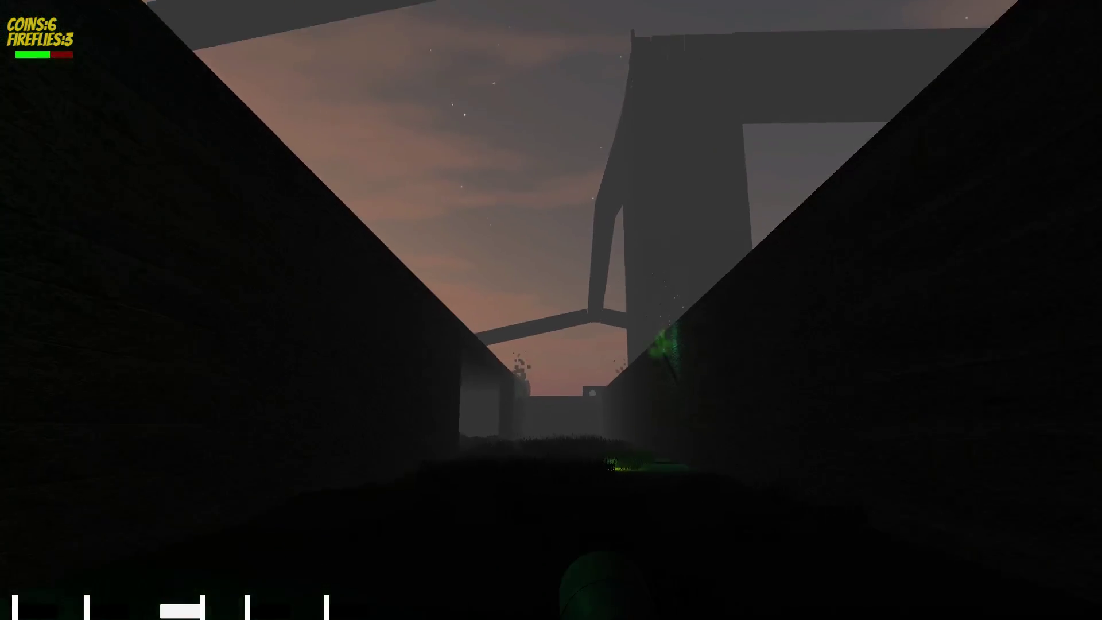
{"action": "key", "text": "w"}
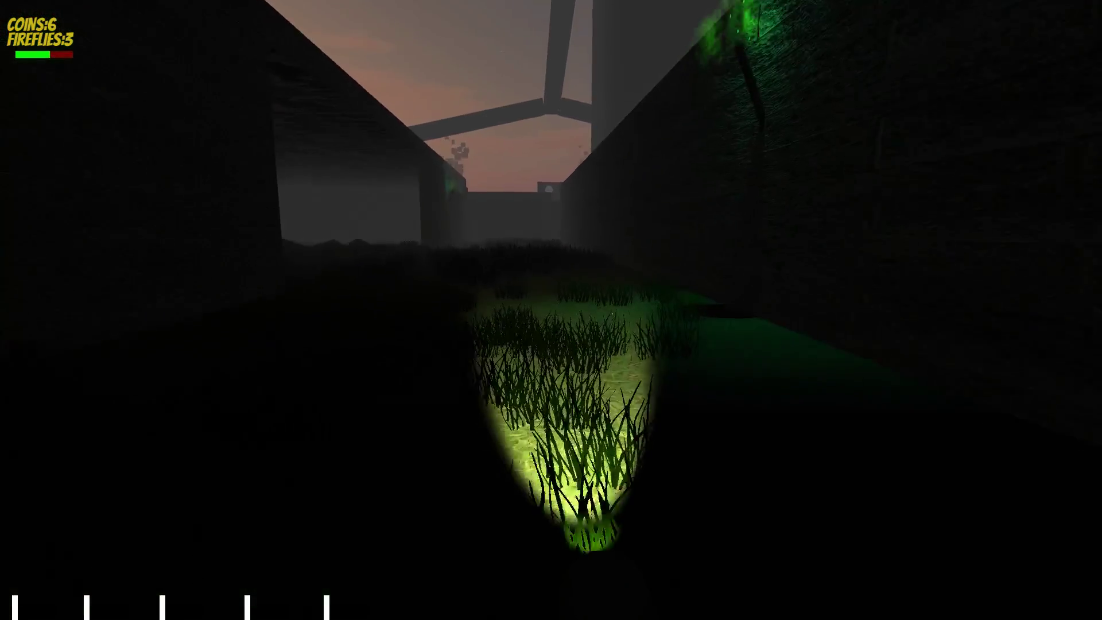
{"action": "key", "text": "3"}
Continue down the corridor, under the roofed area, and through the red-lit passage.
{"action": "key", "text": "w"}
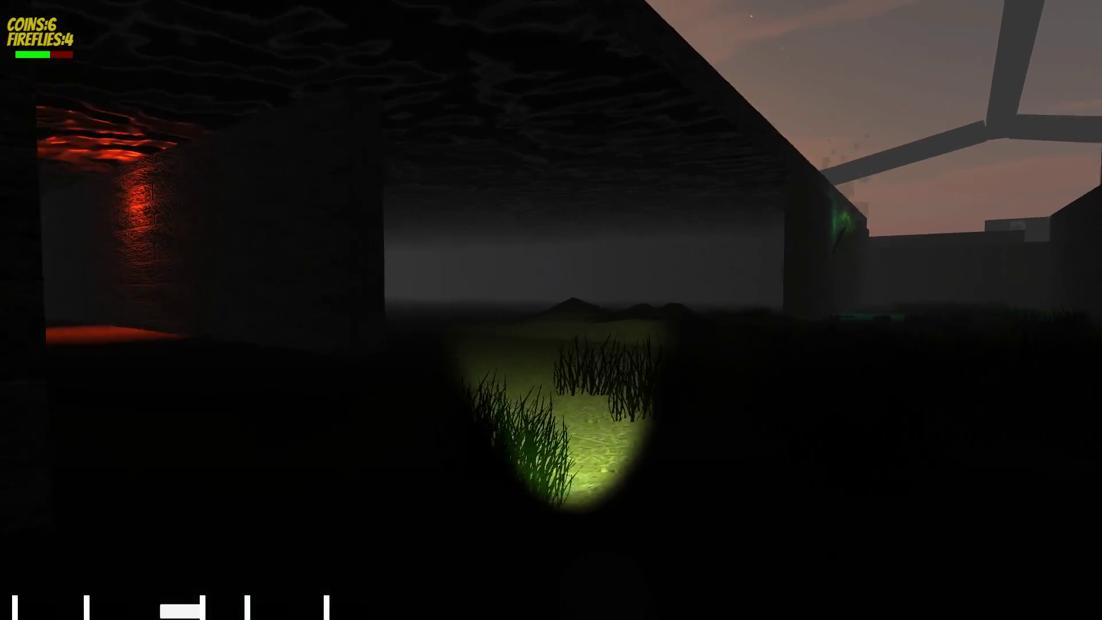
{"action": "key", "text": "w"}
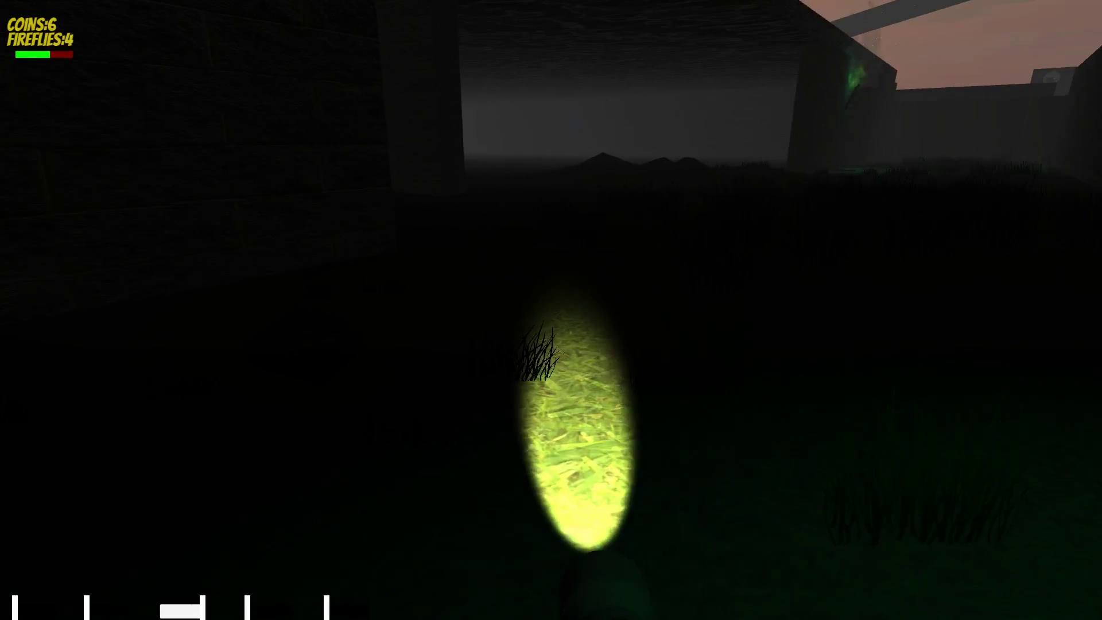
{"action": "key", "text": "w"}
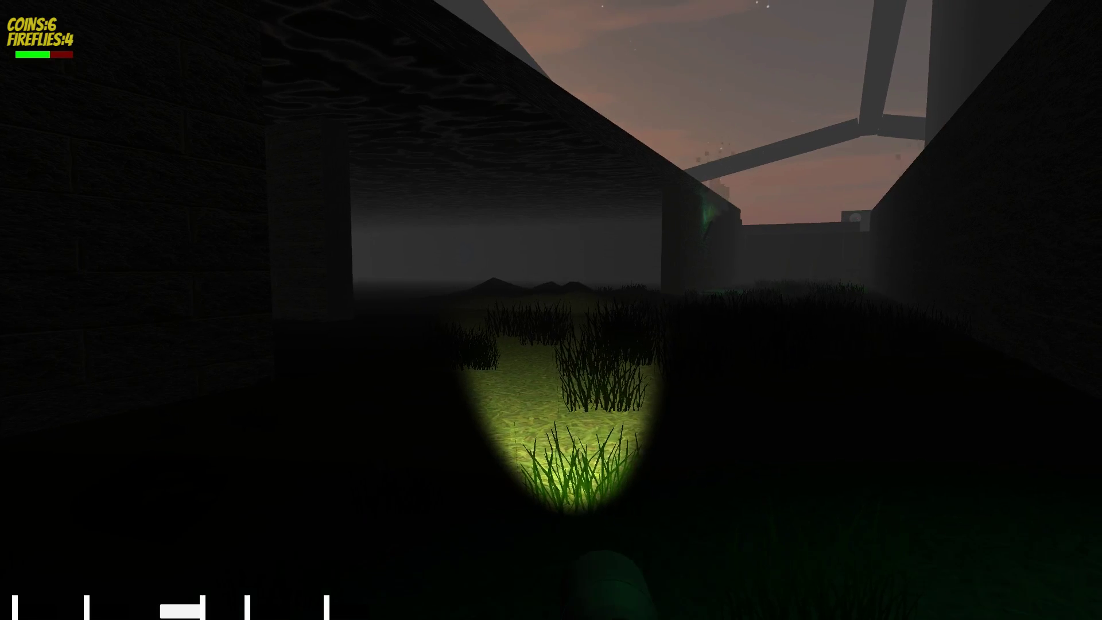
{"action": "key", "text": "w"}
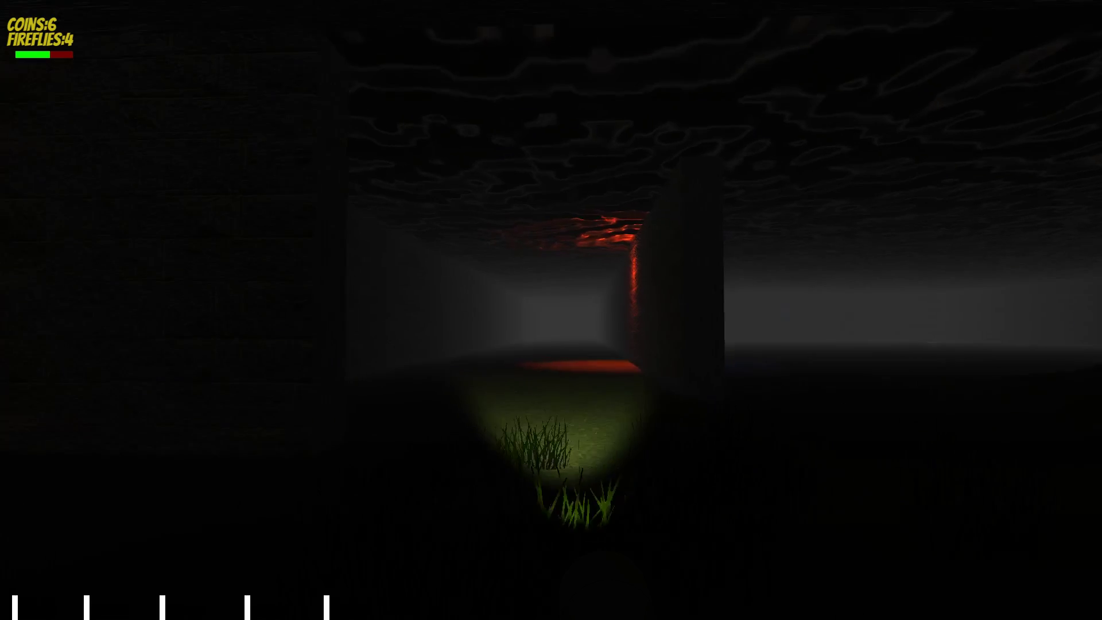
{"action": "key", "text": "w"}
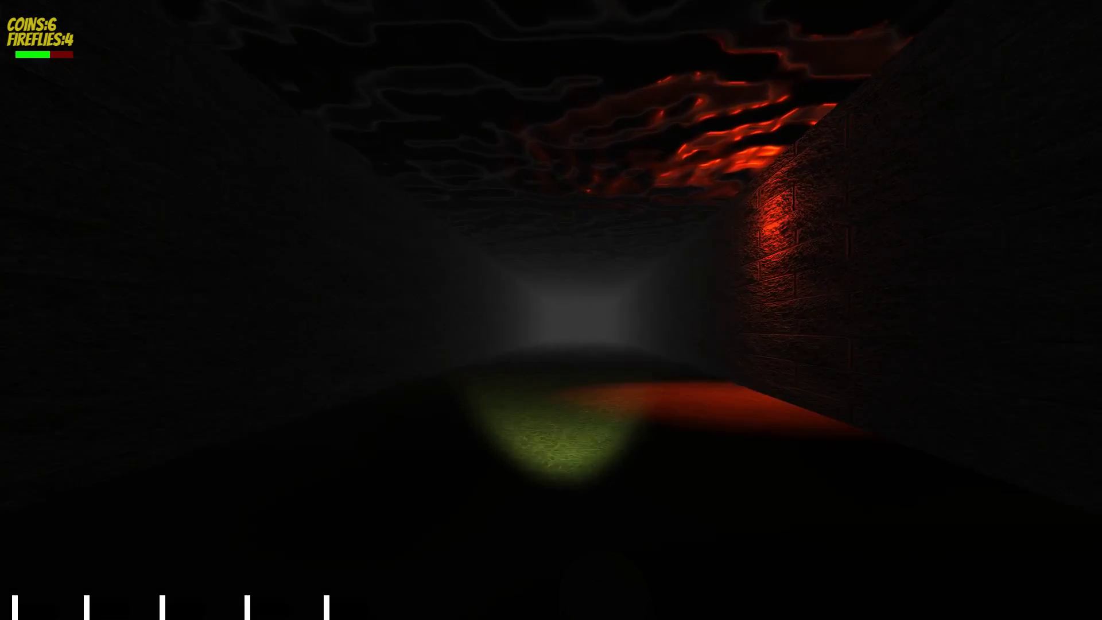
{"action": "key", "text": "w"}
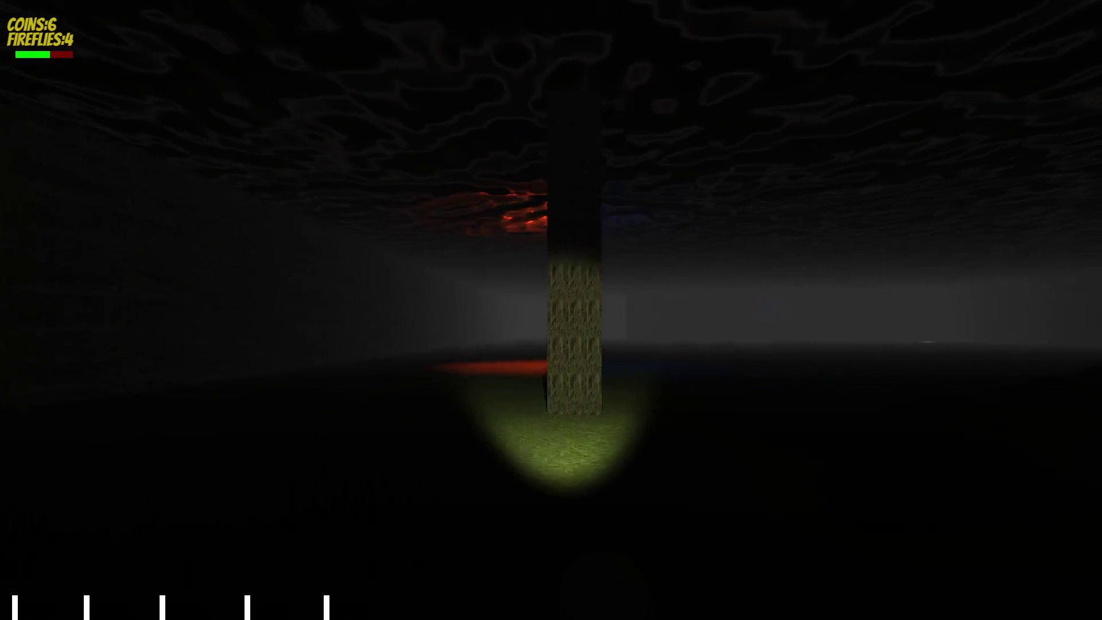
{"action": "key", "text": "4"}
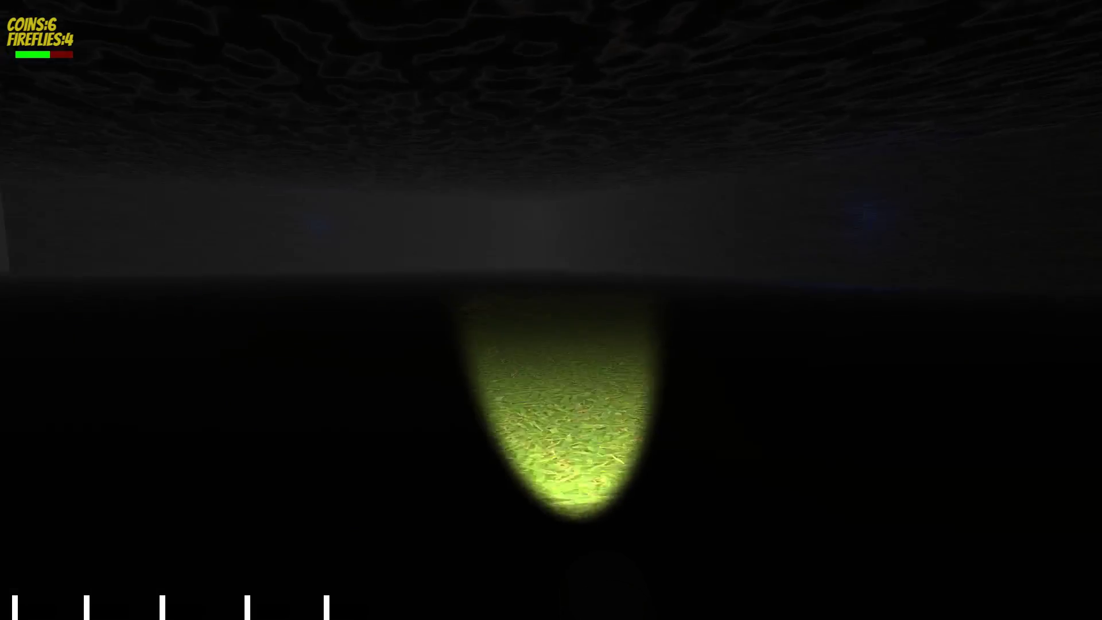
Walk past the pillar through the roofed corridor toward the lit opening and sky-gap wall.
{"action": "key", "text": "w"}
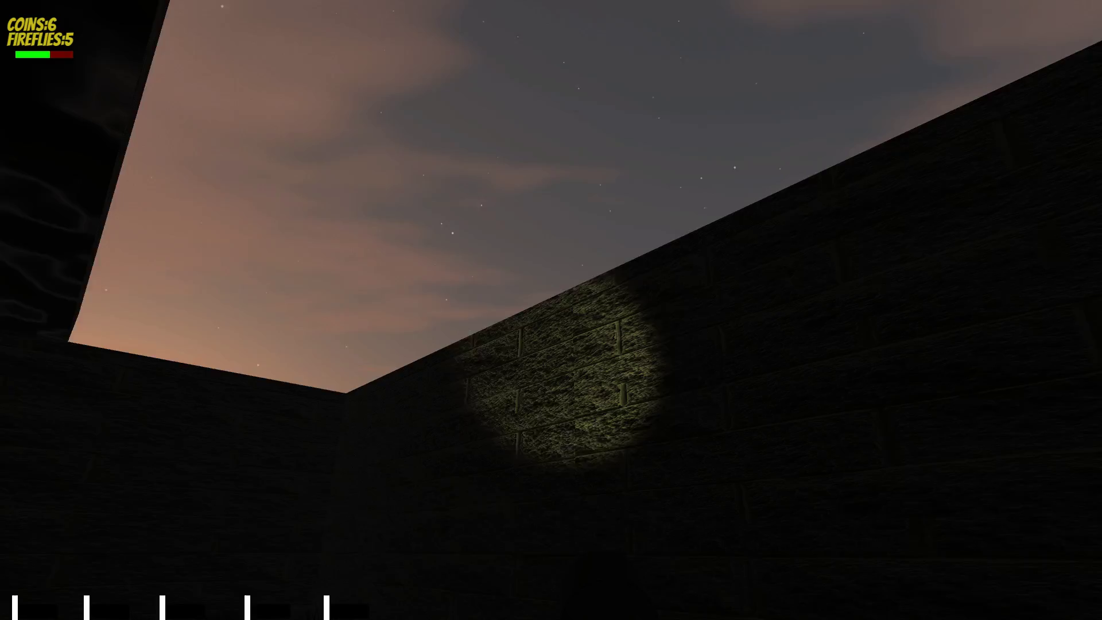
{"action": "key", "text": "w"}
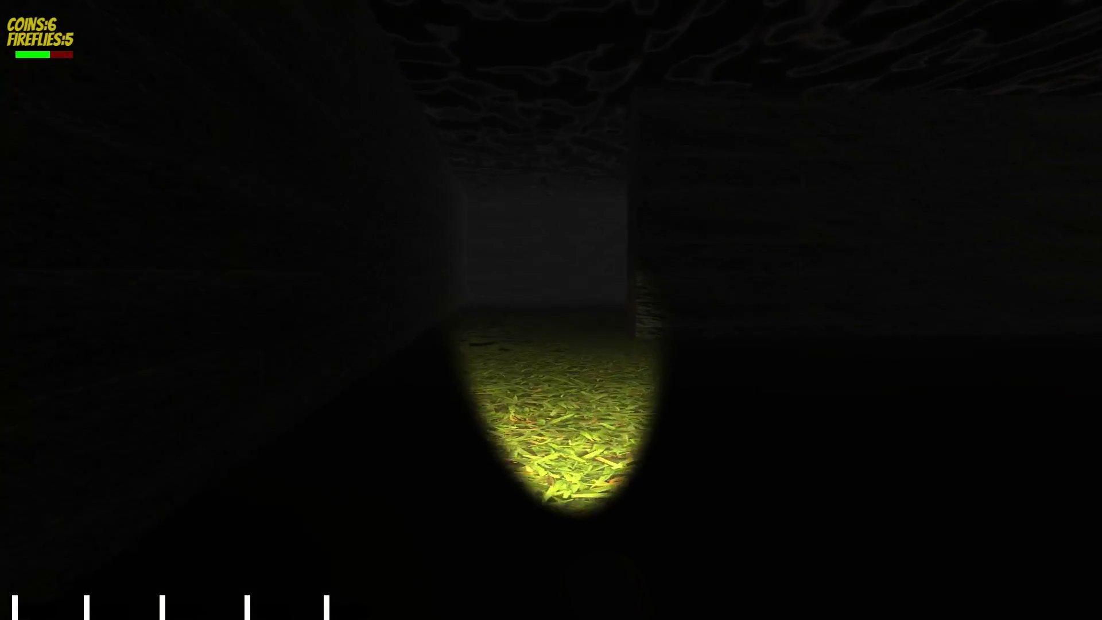
{"action": "key", "text": "w"}
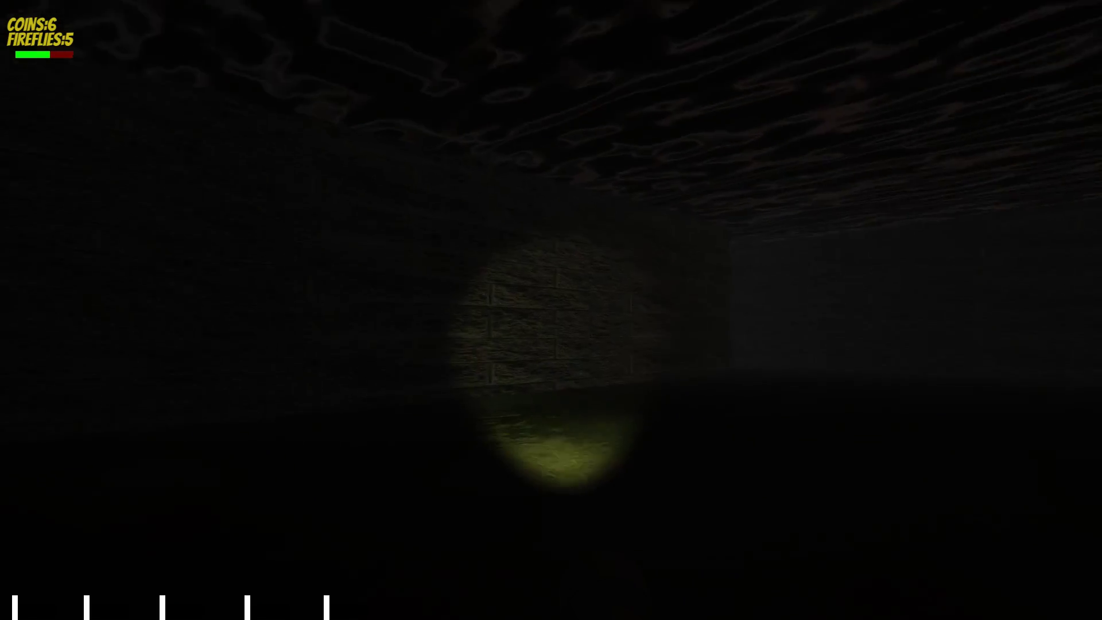
{"action": "key", "text": "w"}
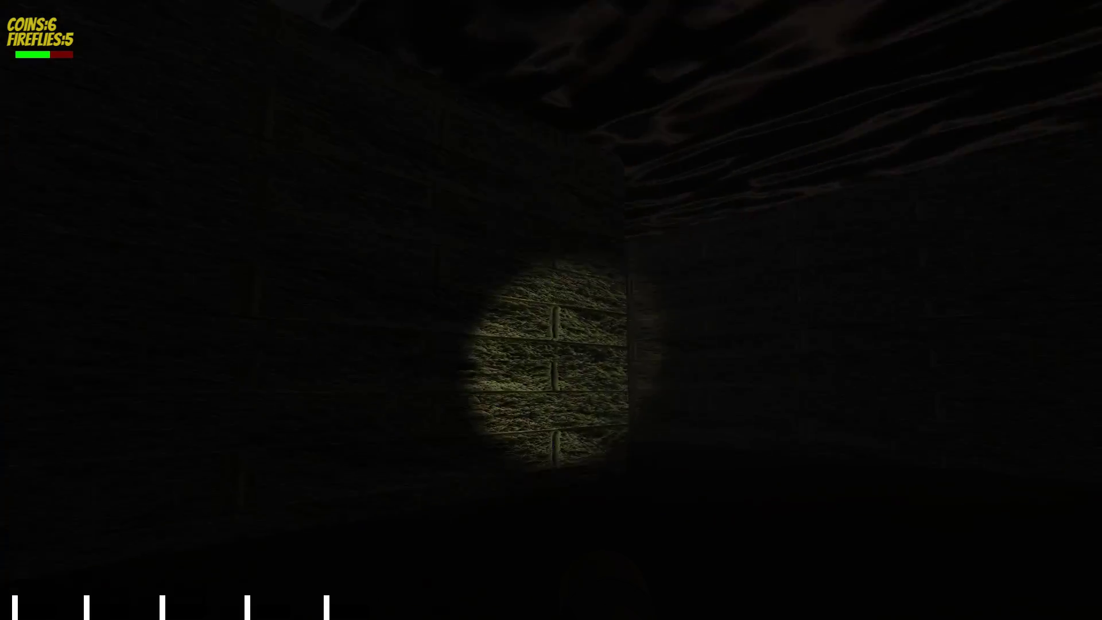
{"action": "key", "text": "w"}
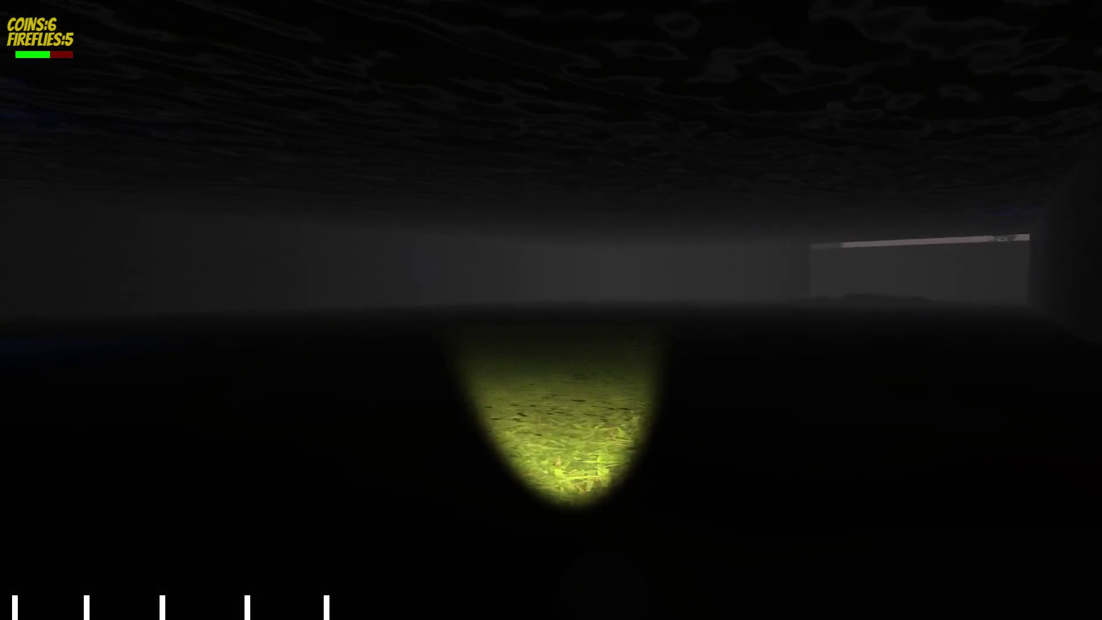
{"action": "key", "text": "w"}
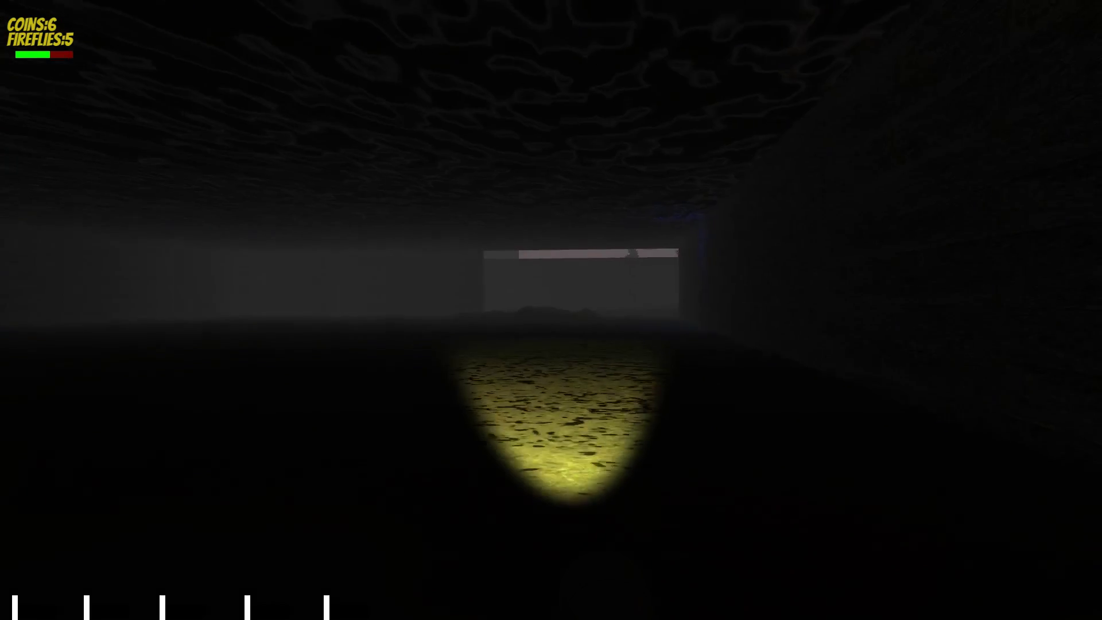
{"action": "key", "text": "w"}
{"action": "key", "text": "w"}
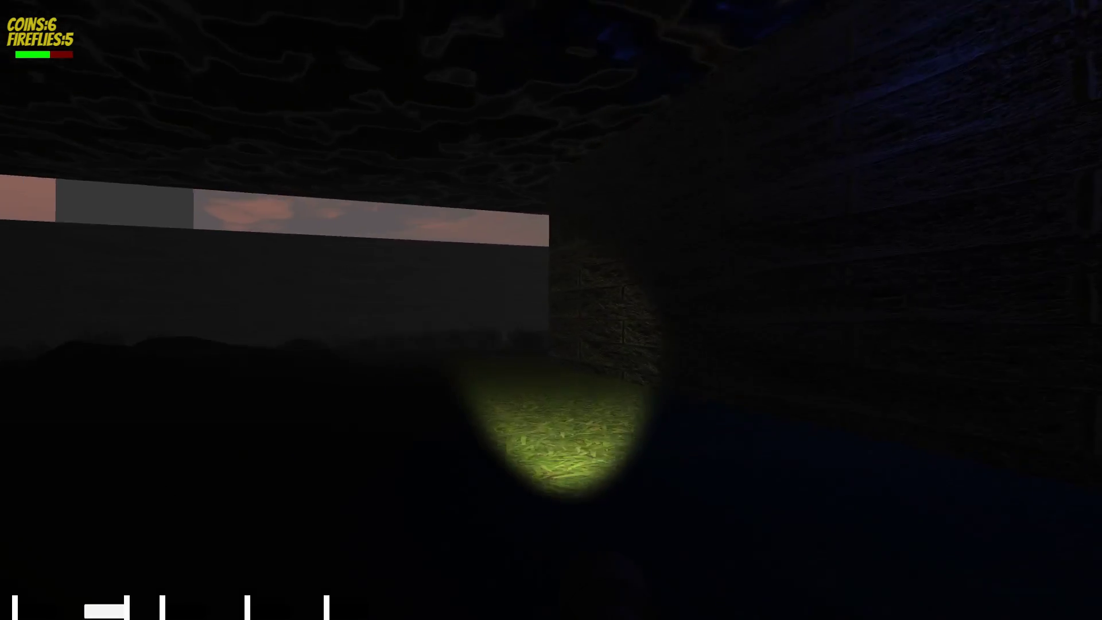
{"action": "key", "text": "w"}
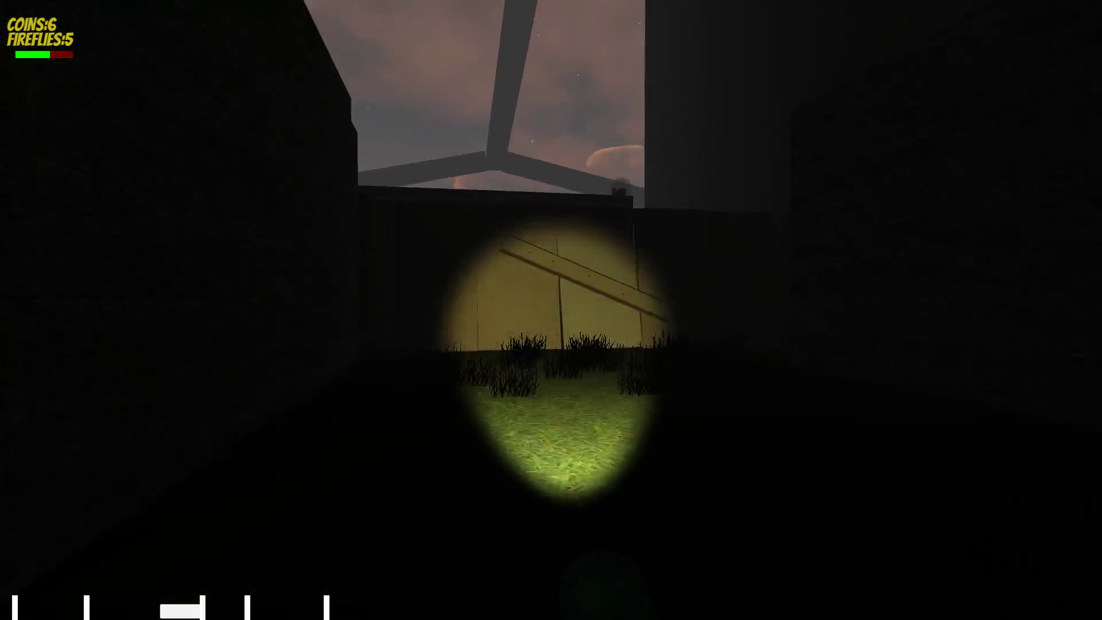
{"action": "key", "text": "3"}
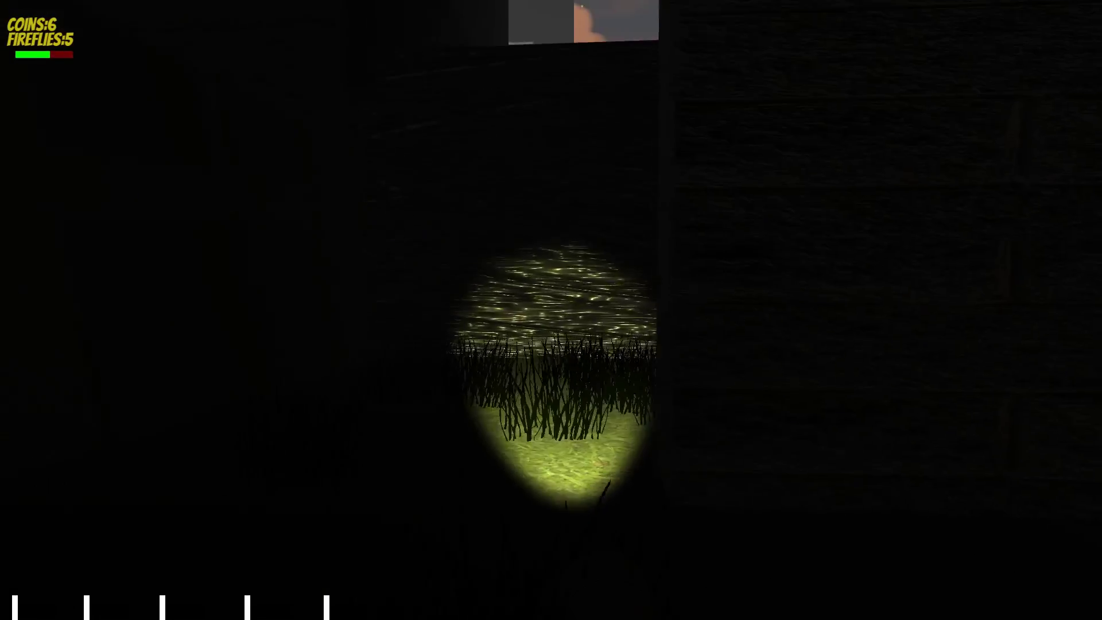
Run the long grassy corridor past the tree and fifth firefly up to the end wall.
{"action": "key", "text": "w"}
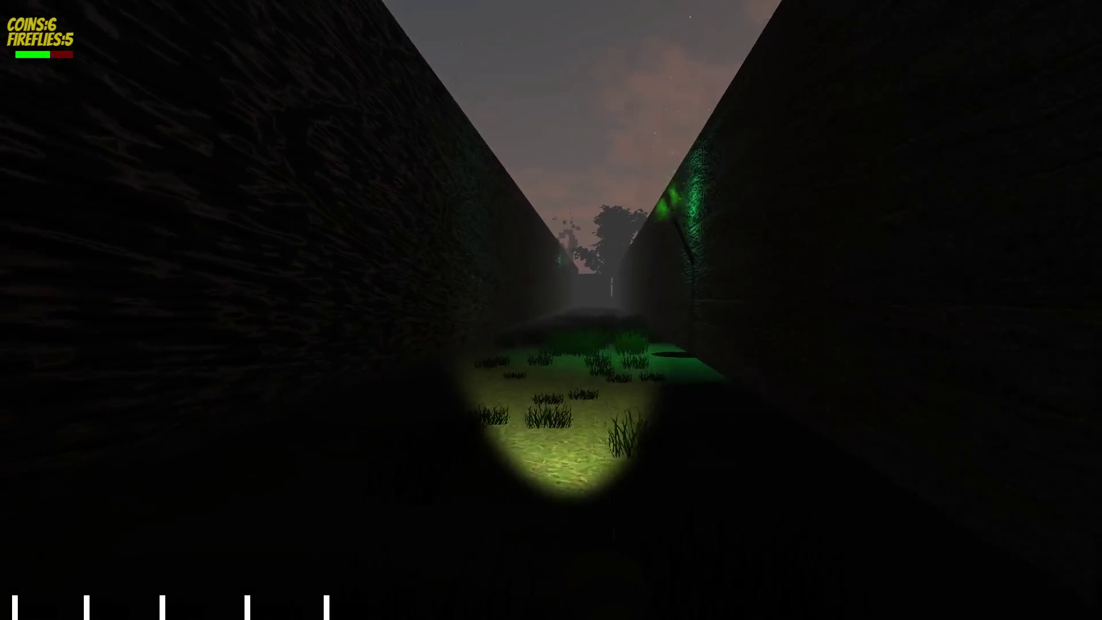
{"action": "key", "text": "w"}
{"action": "key", "text": "3"}
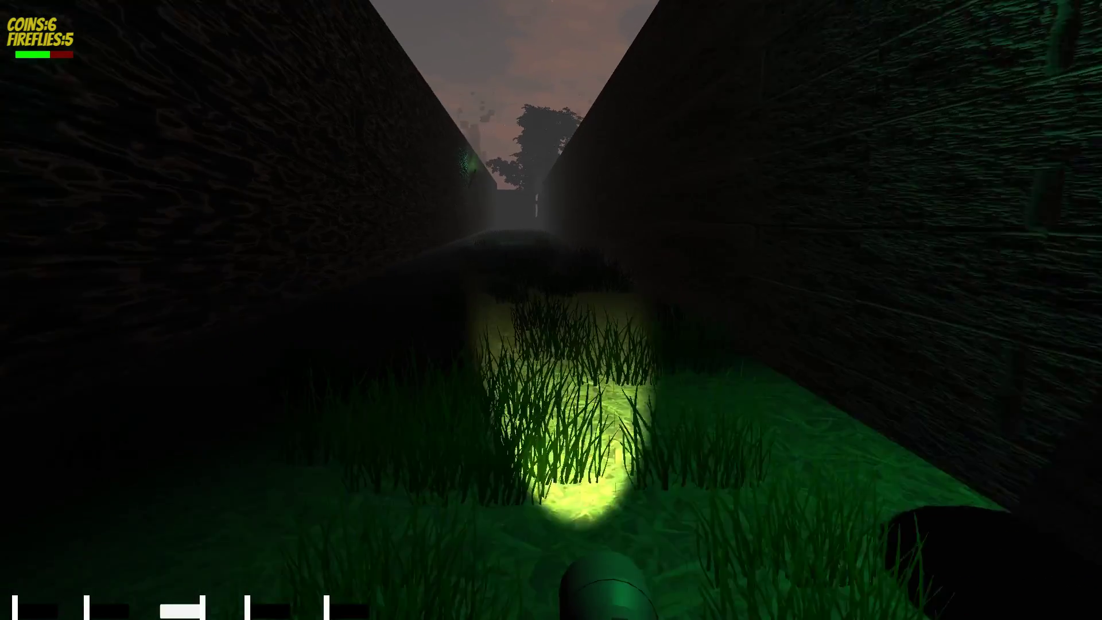
{"action": "key", "text": "w"}
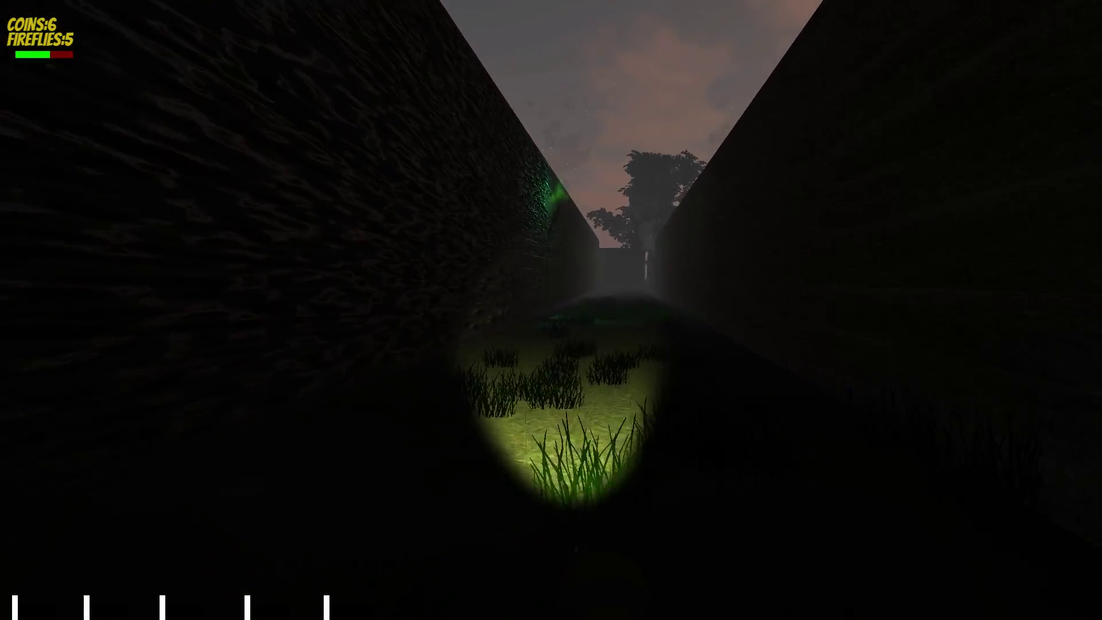
{"action": "key", "text": "w"}
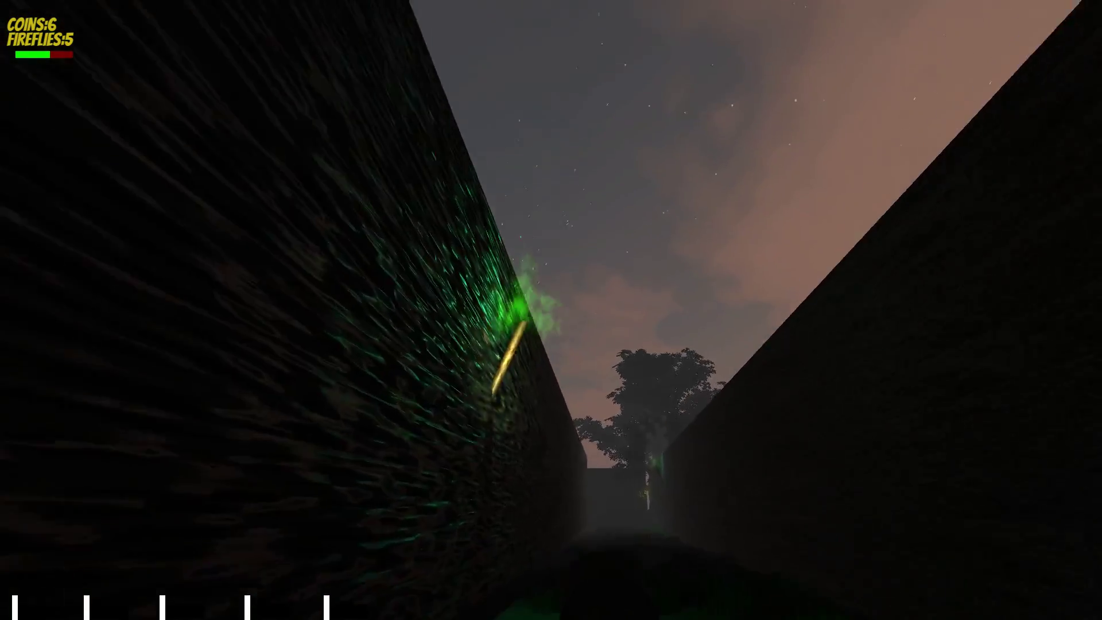
{"action": "key", "text": "3"}
{"action": "key", "text": "w"}
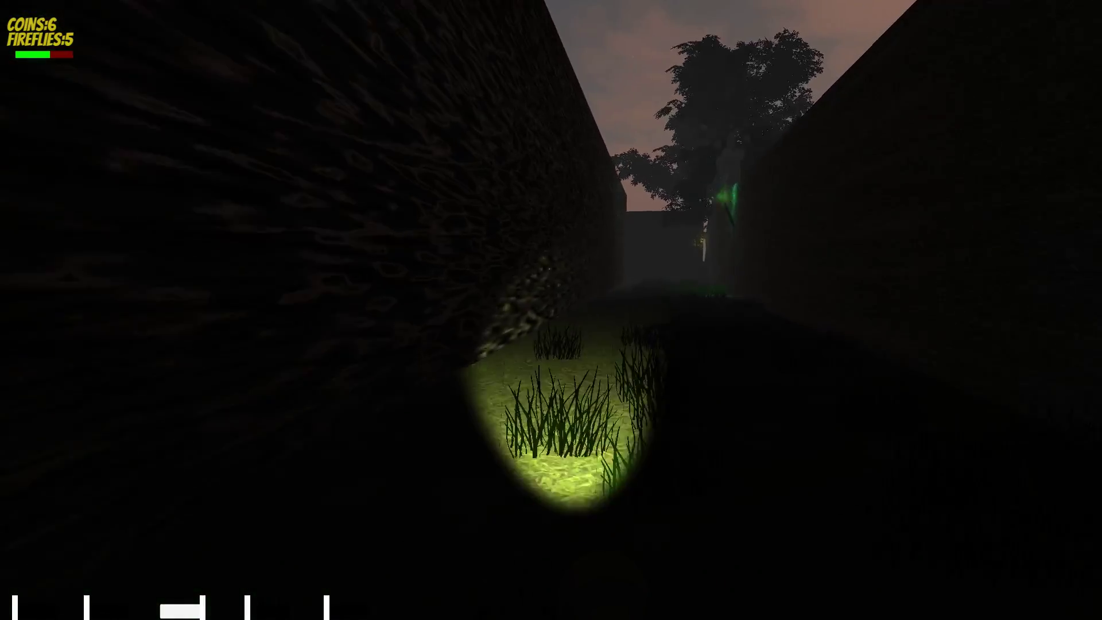
{"action": "key", "text": "w"}
{"action": "key", "text": "w"}
{"action": "key", "text": "3"}
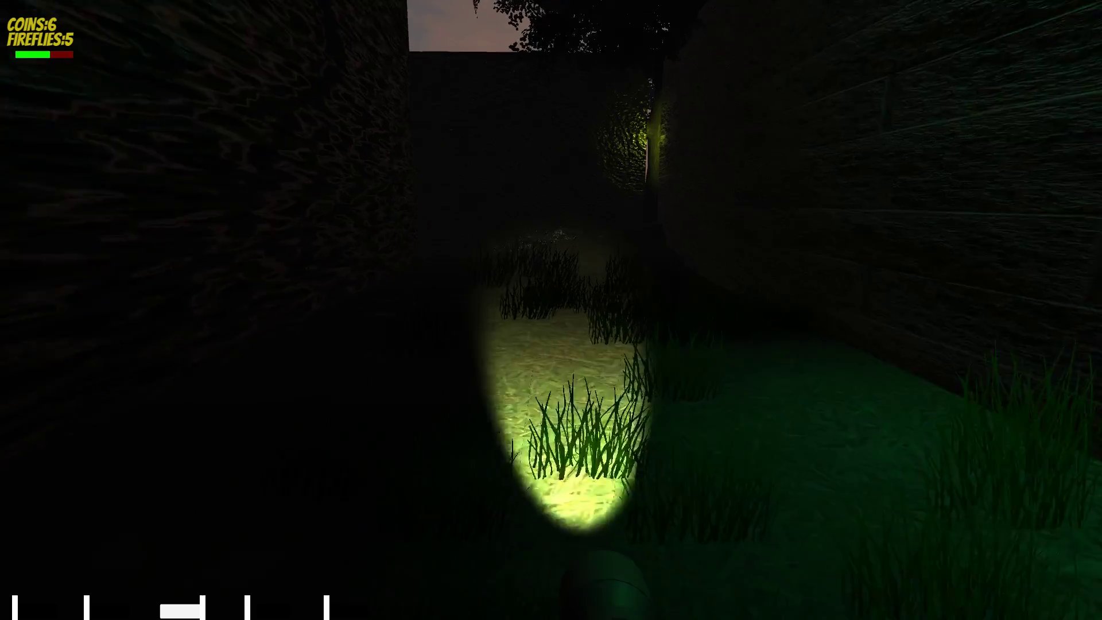
{"action": "key", "text": "w"}
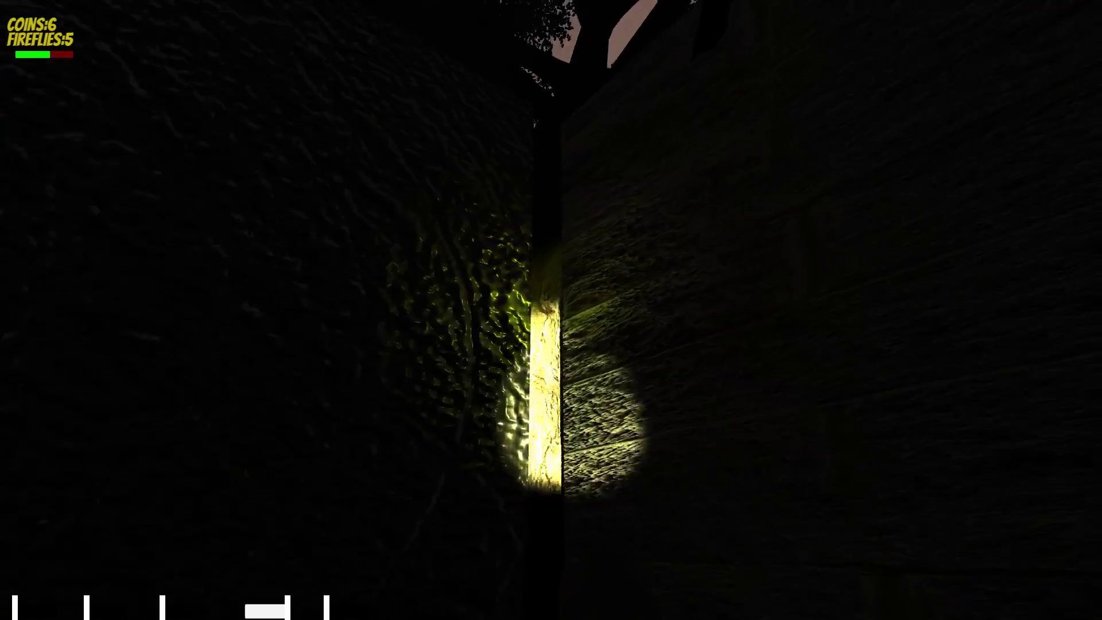
{"action": "key", "text": "w"}
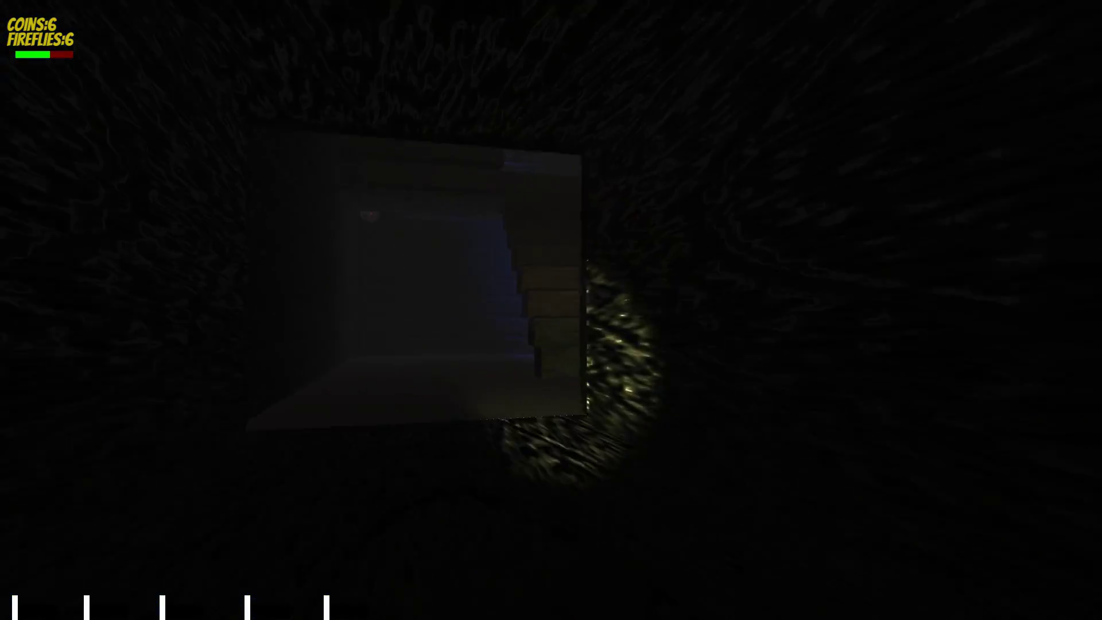
Go through the doorway and turn toward the blue-lit brick wall.
{"action": "key", "text": "4"}
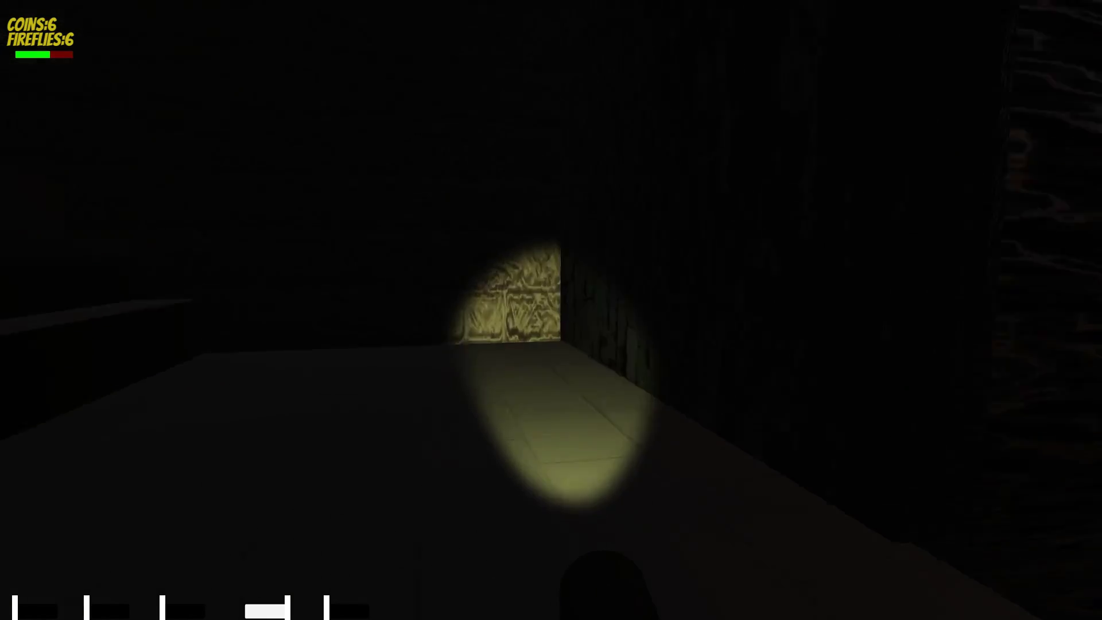
{"action": "key", "text": "w"}
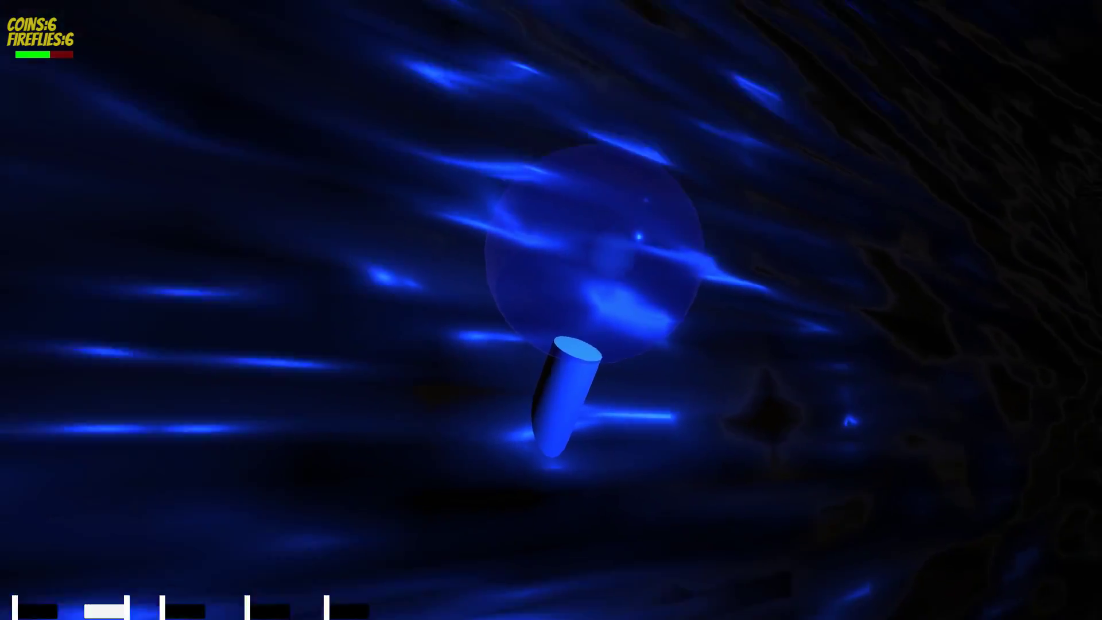
Release the blue orb, equip the blue glowing item, and walk out onto the open rooftop.
{"action": "left_click", "coordinate": [551, 310]}
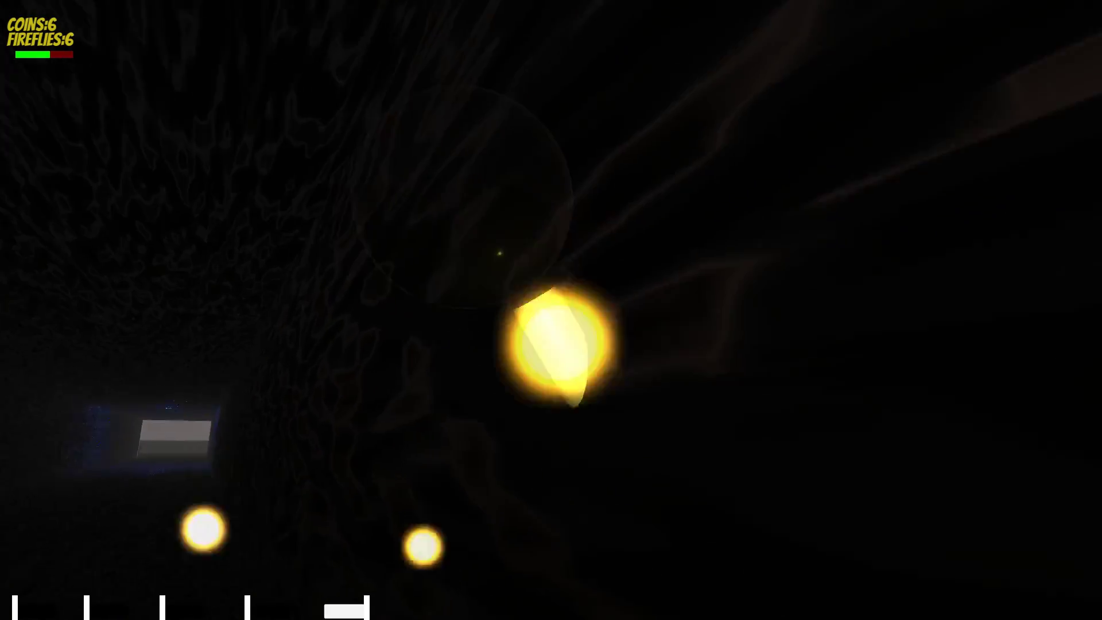
{"action": "key", "text": "5"}
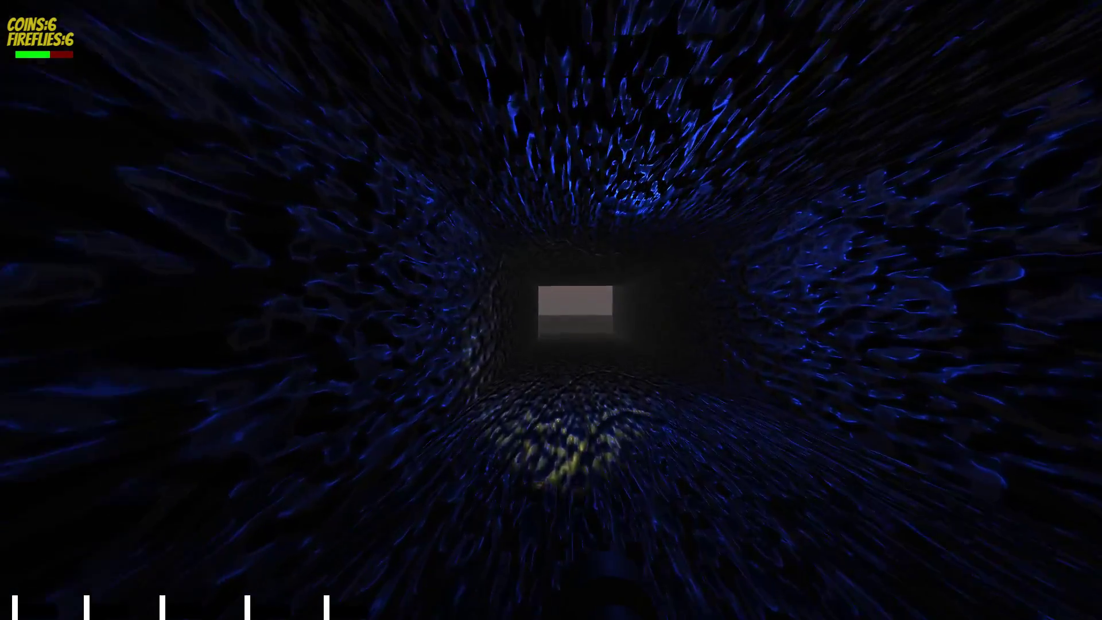
{"action": "key", "text": "2"}
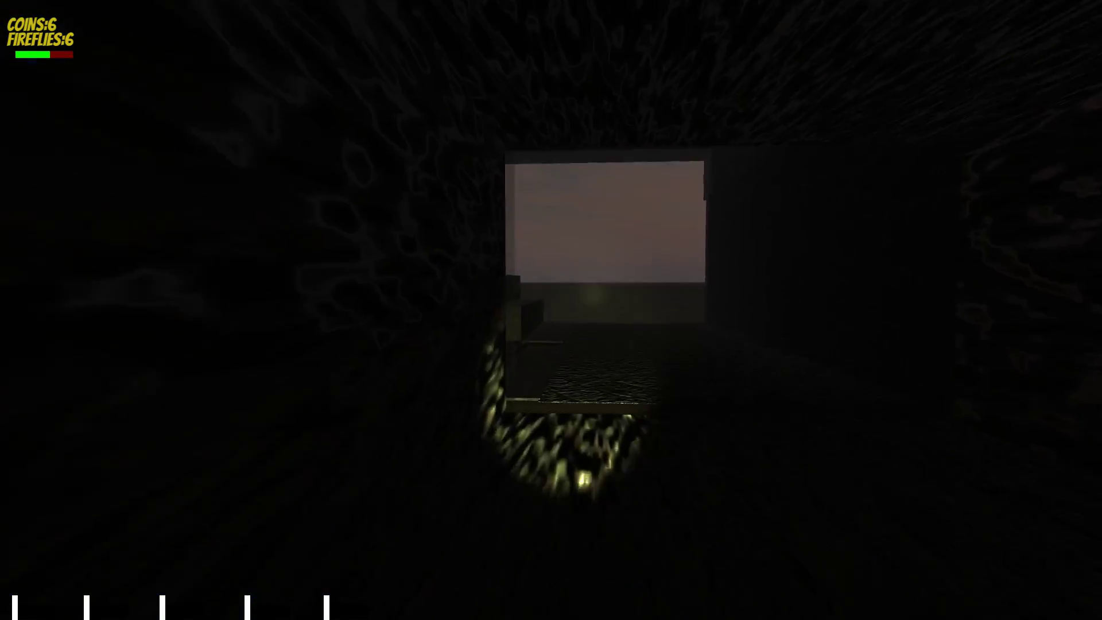
{"action": "key", "text": "w"}
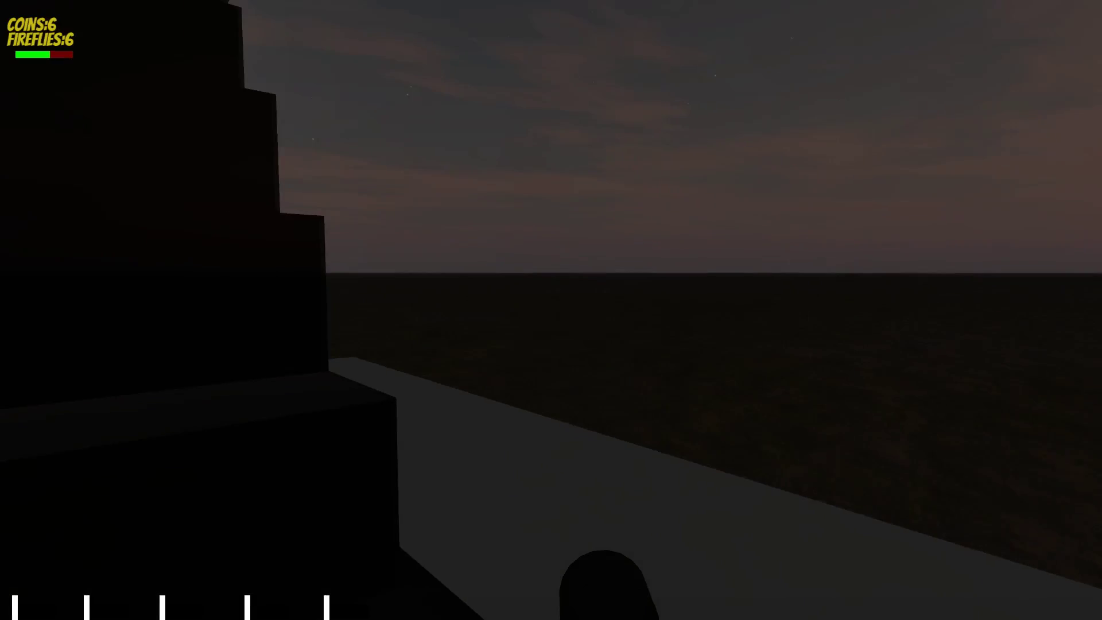
Enter the stepped structure, cross the blue-lit room past the box, and head for the blue-walled doorway.
{"action": "key", "text": "f"}
{"action": "key", "text": "w"}
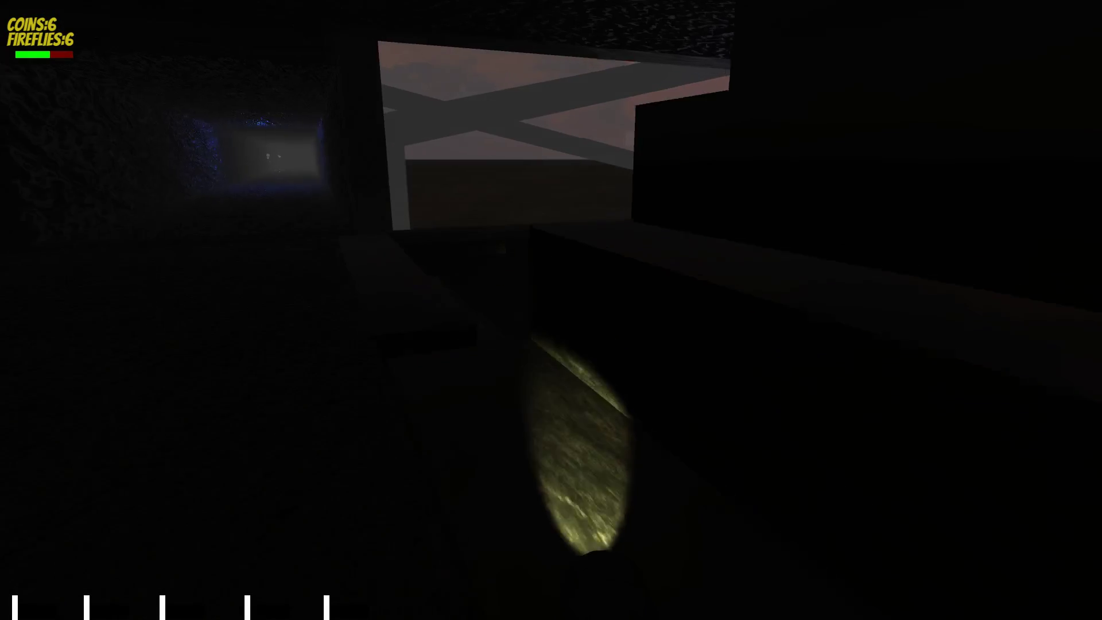
{"action": "key", "text": "w"}
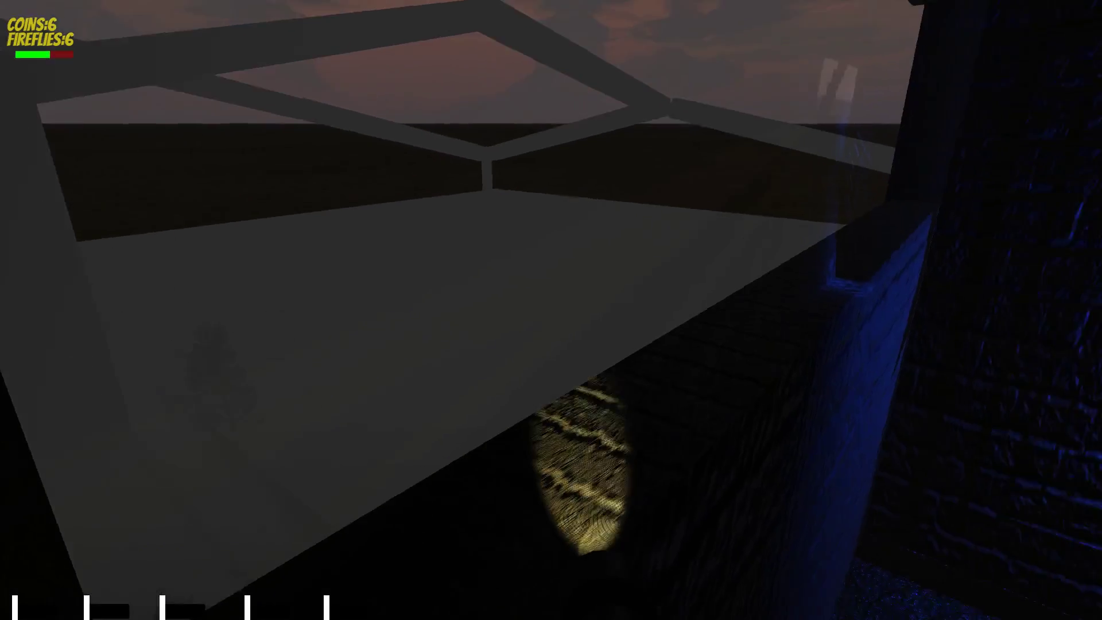
{"action": "key", "text": "w"}
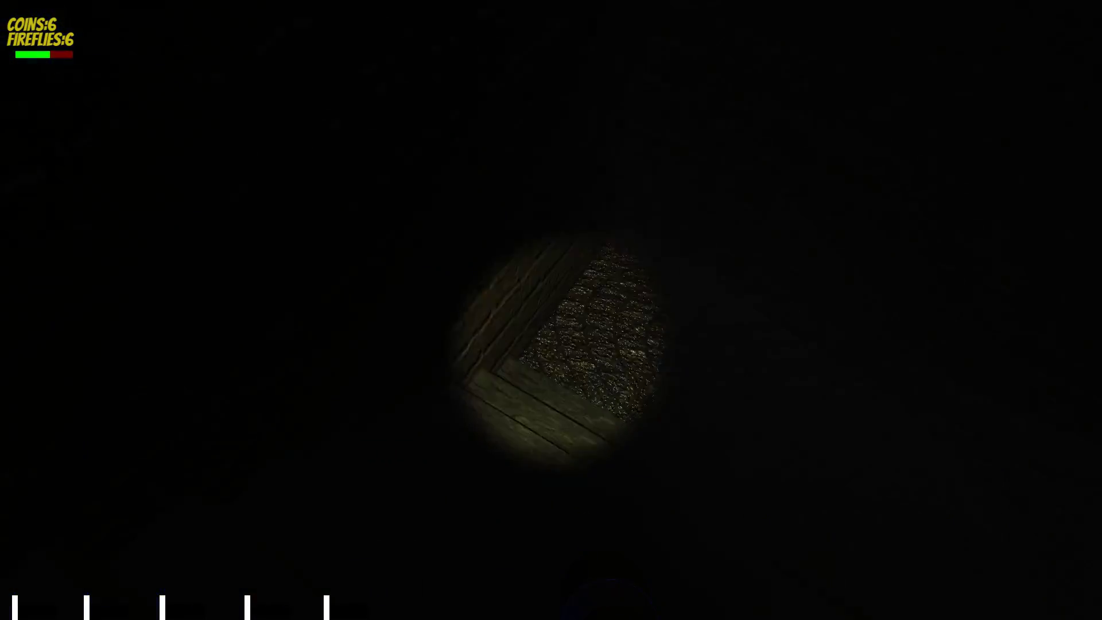
{"action": "key", "text": "w"}
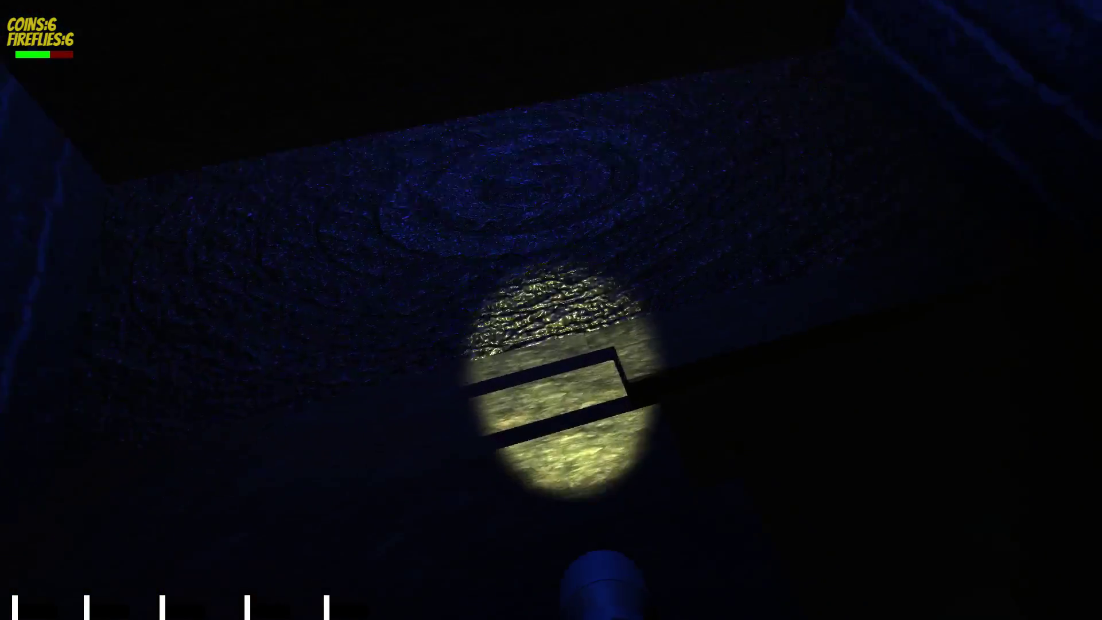
{"action": "key", "text": "w"}
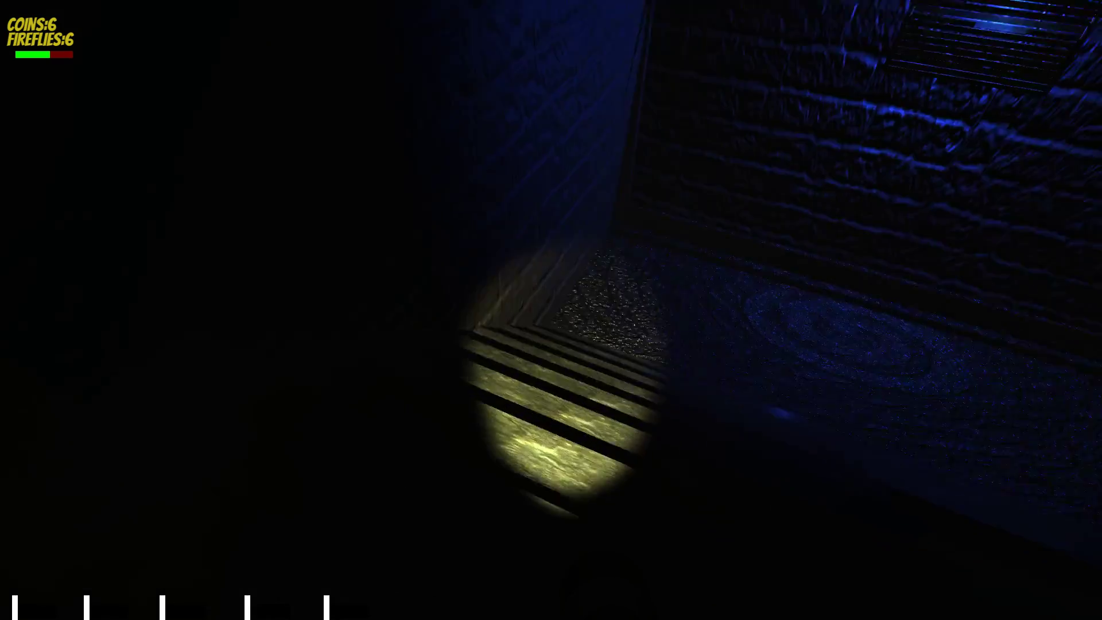
{"action": "key", "text": "w"}
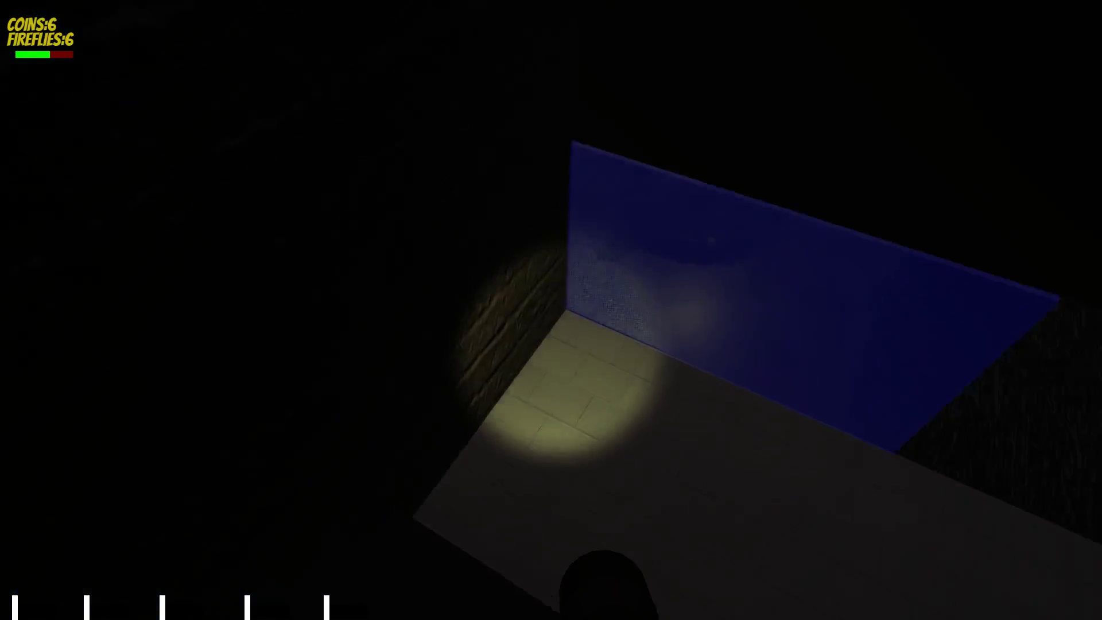
{"action": "key", "text": "w"}
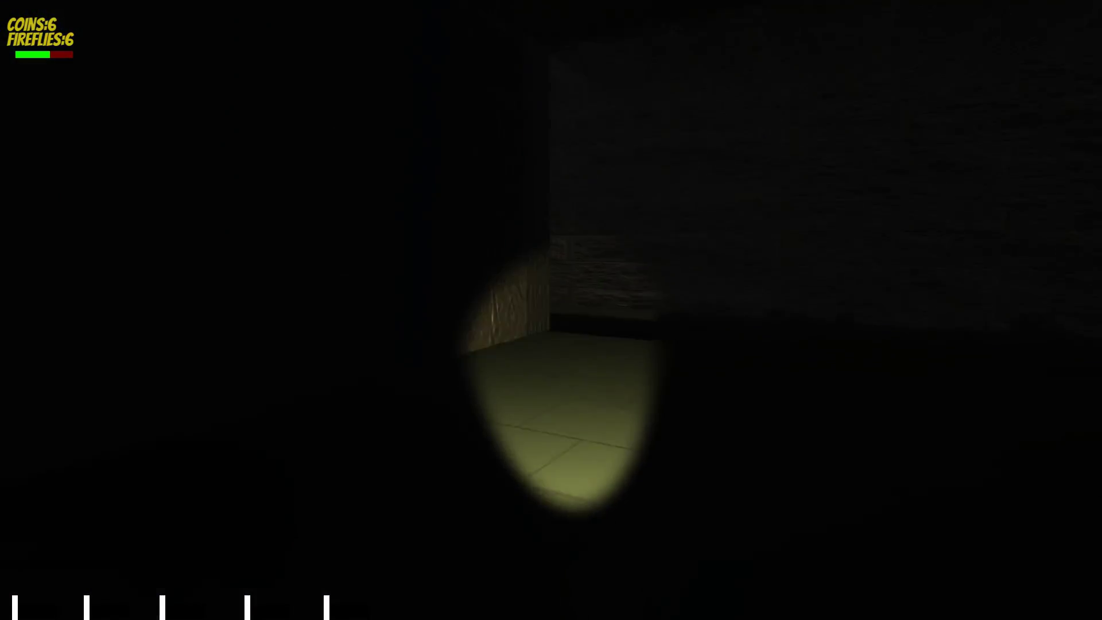
{"action": "key", "text": "w"}
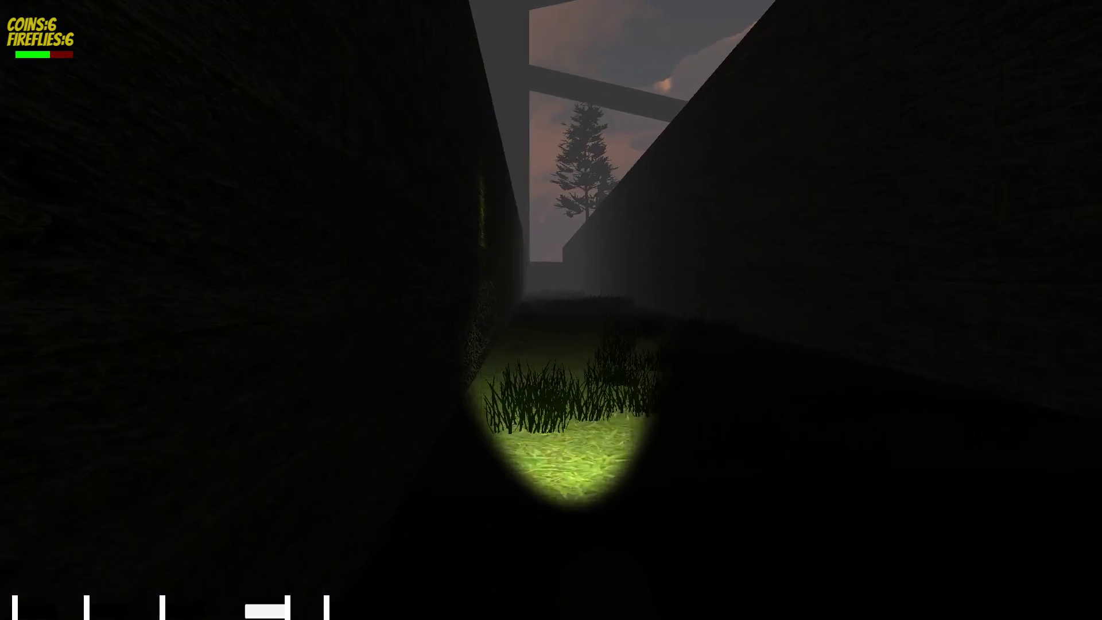
{"action": "key", "text": "w"}
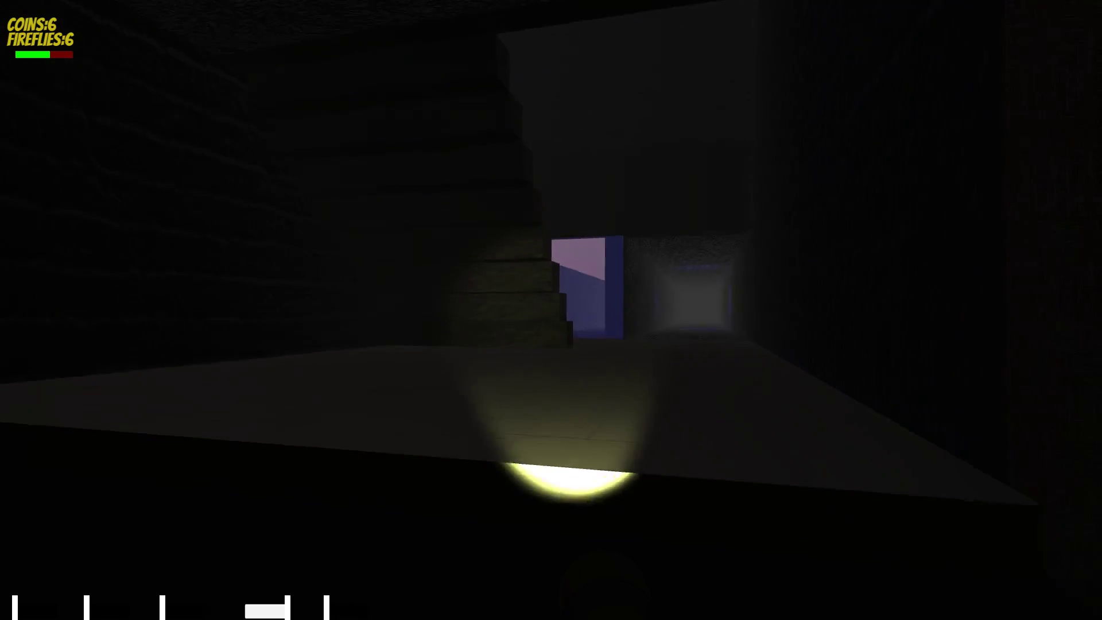
Walk along the water channel, turn at the wall, and head into the narrow dark corridor.
{"action": "key", "text": "w"}
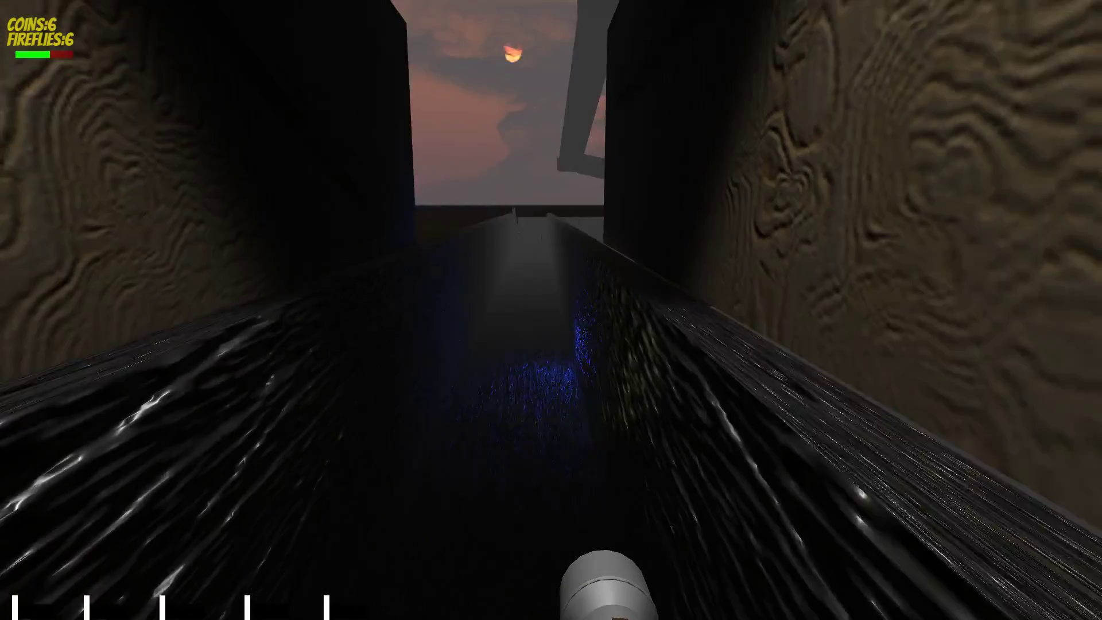
{"action": "key", "text": "4"}
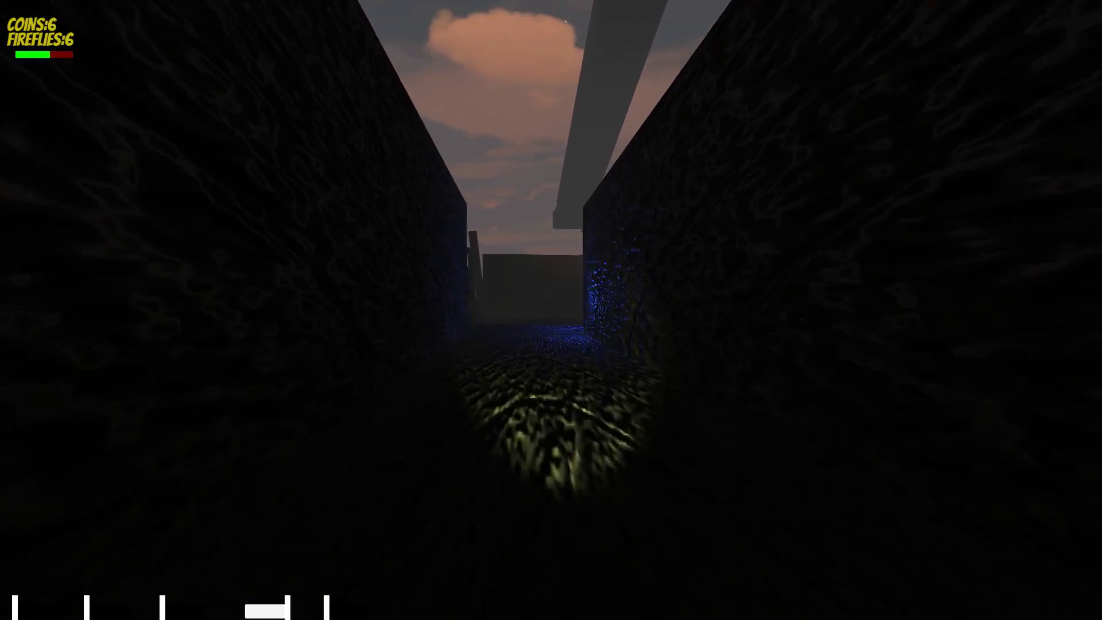
{"action": "key", "text": "w"}
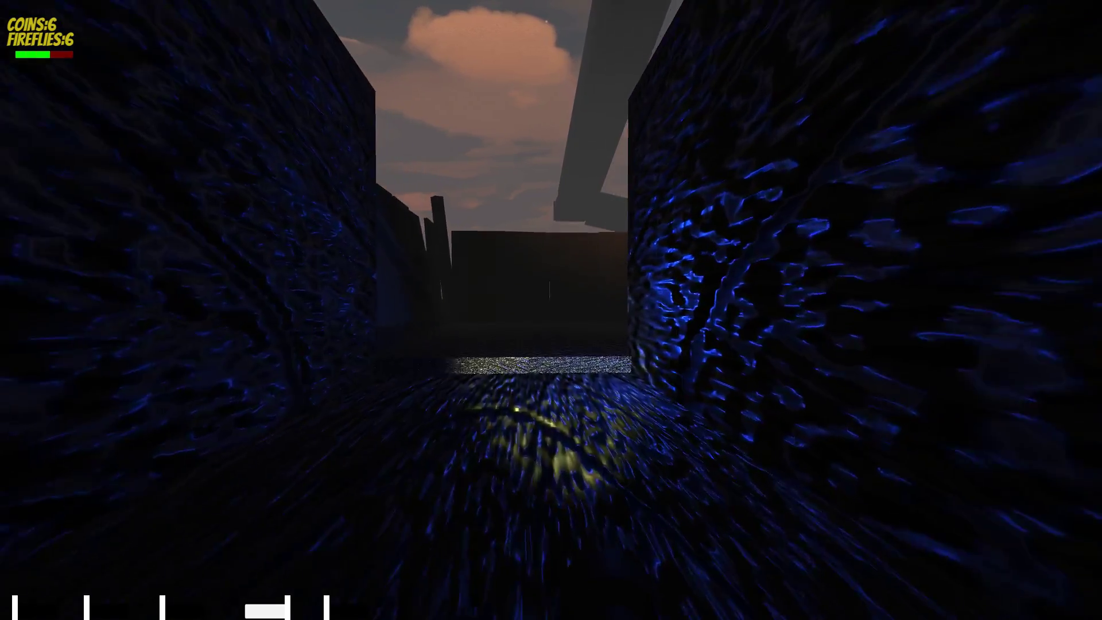
{"action": "key", "text": "w"}
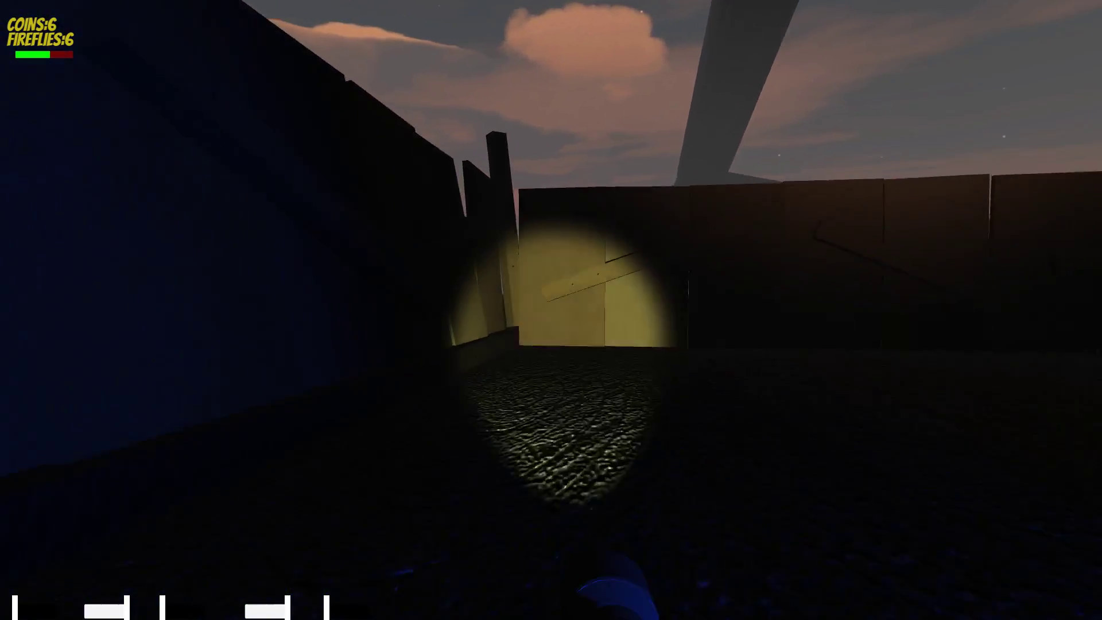
{"action": "key", "text": "w"}
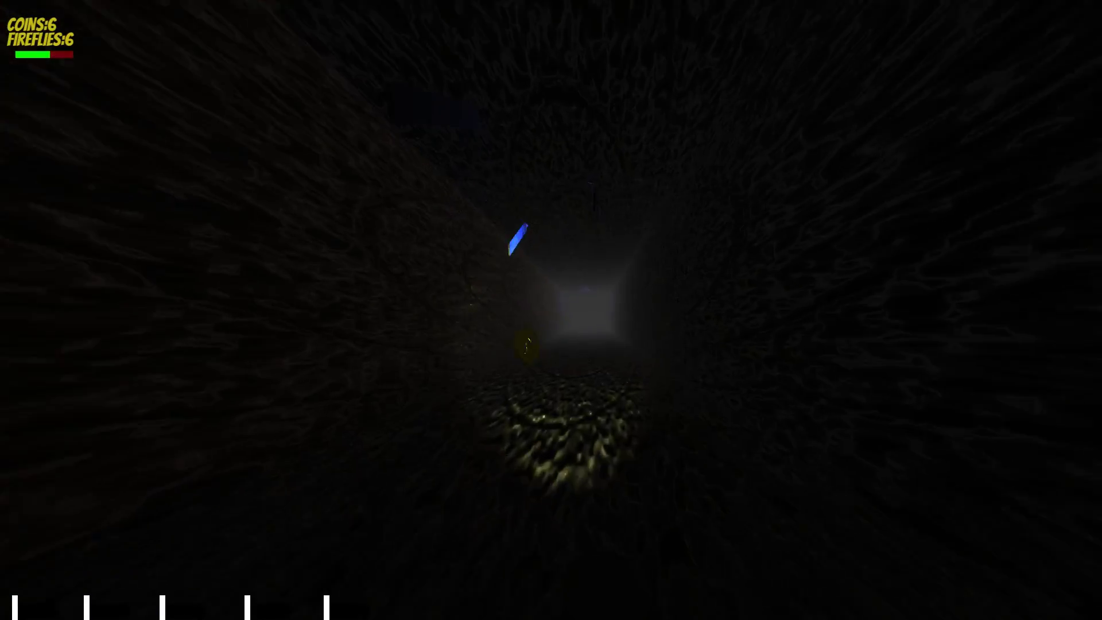
Collect the seventh coin, then walk toward the lit doorway holding the blue item.
{"action": "key", "text": "w"}
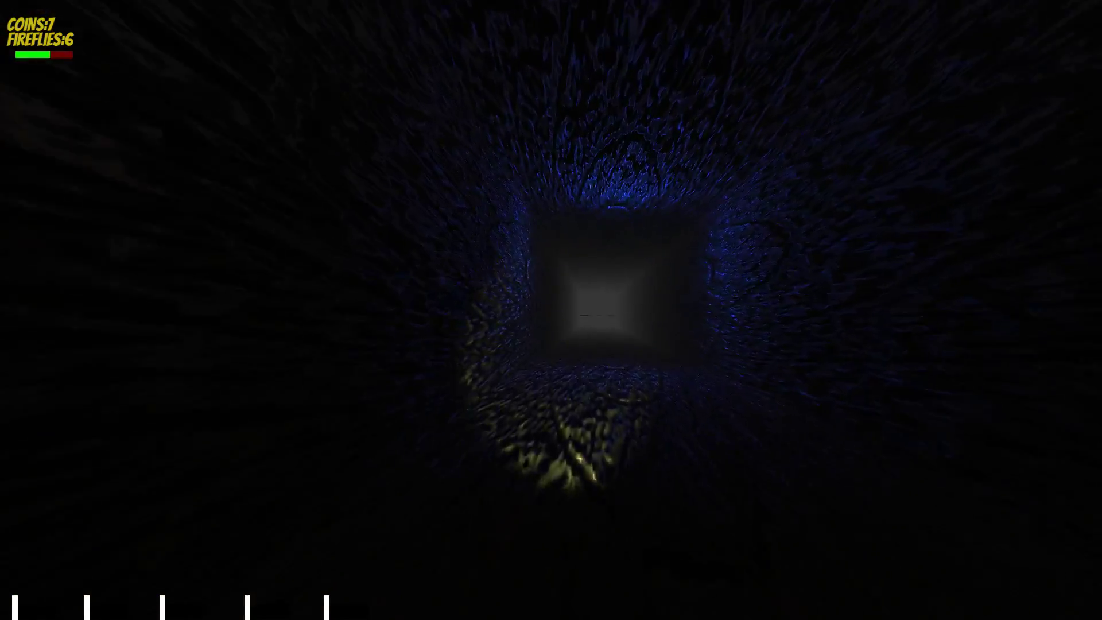
{"action": "key", "text": "2"}
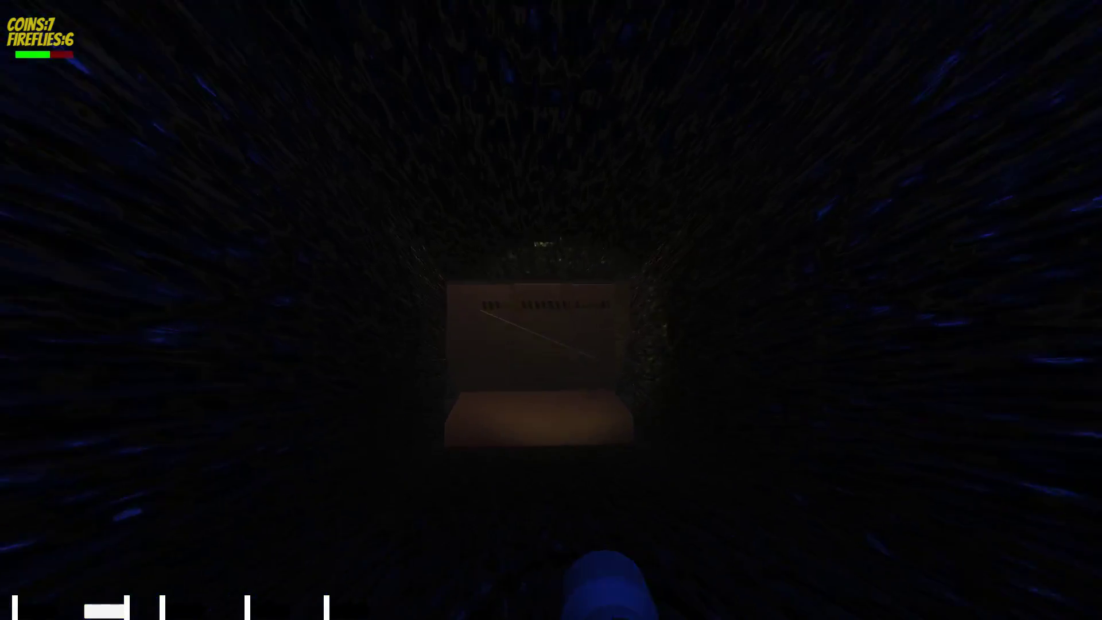
Cross the brown room with the flashlight and pass through the blue-lit doorway into the corridor.
{"action": "key", "text": "w"}
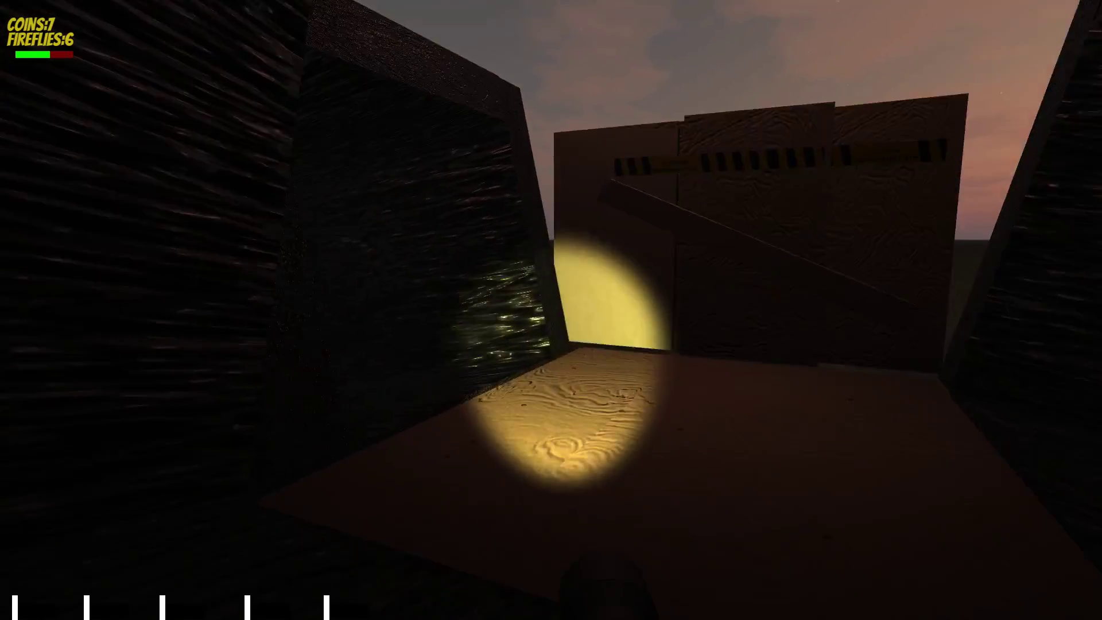
{"action": "key", "text": "4"}
{"action": "key", "text": "w"}
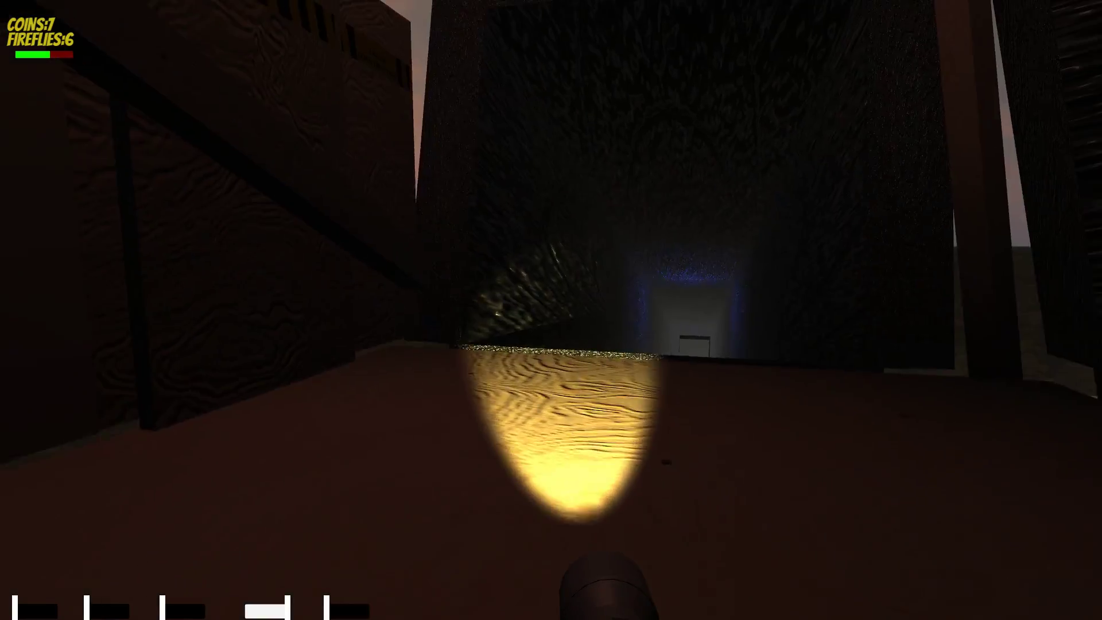
{"action": "key", "text": "w"}
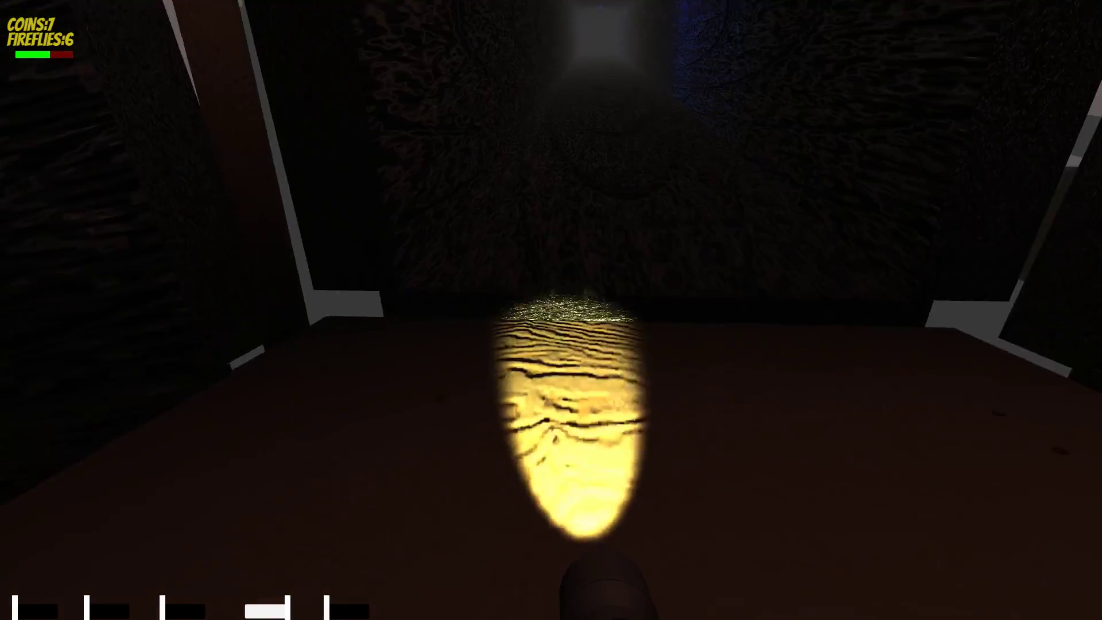
{"action": "key", "text": "w"}
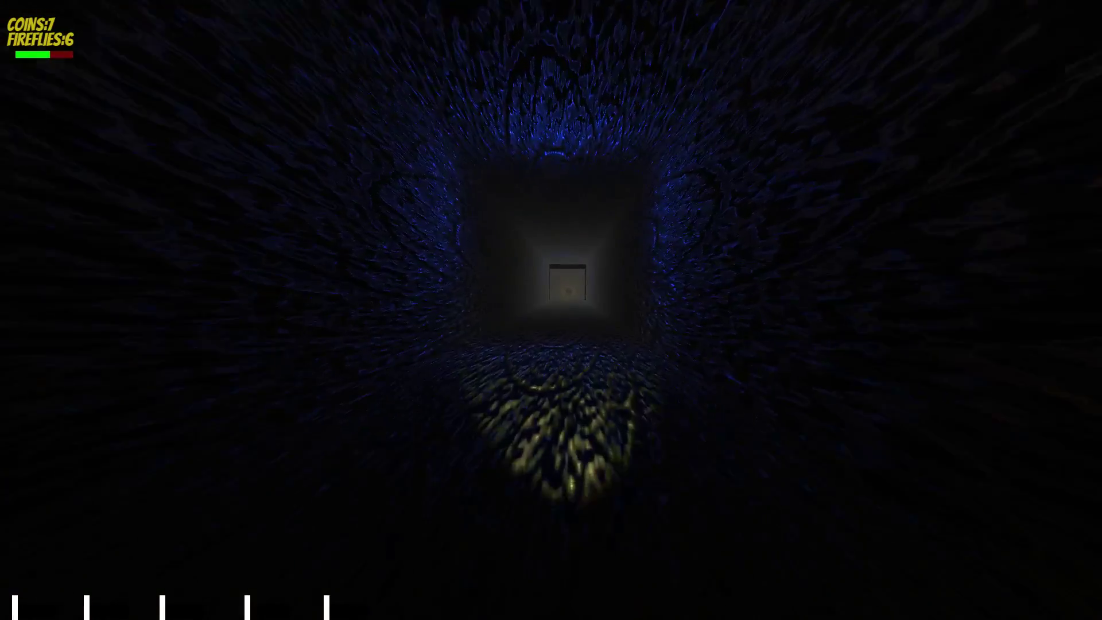
Walk up to the yellow striped door holding the blue item.
{"action": "key", "text": "2"}
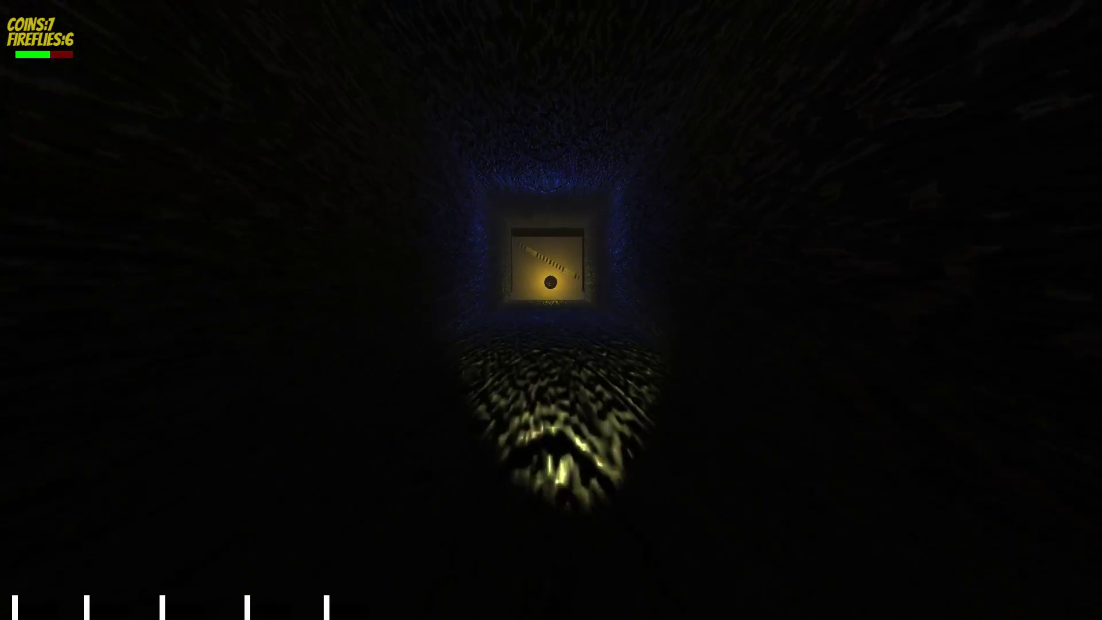
{"action": "key", "text": "w"}
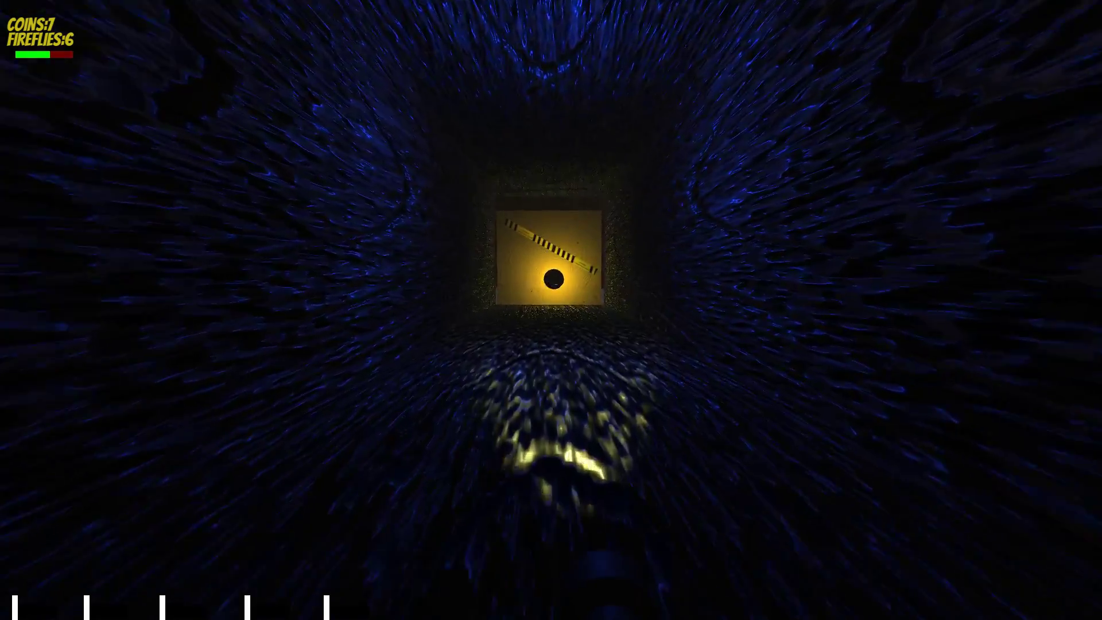
{"action": "key", "text": "2"}
{"action": "key", "text": "w"}
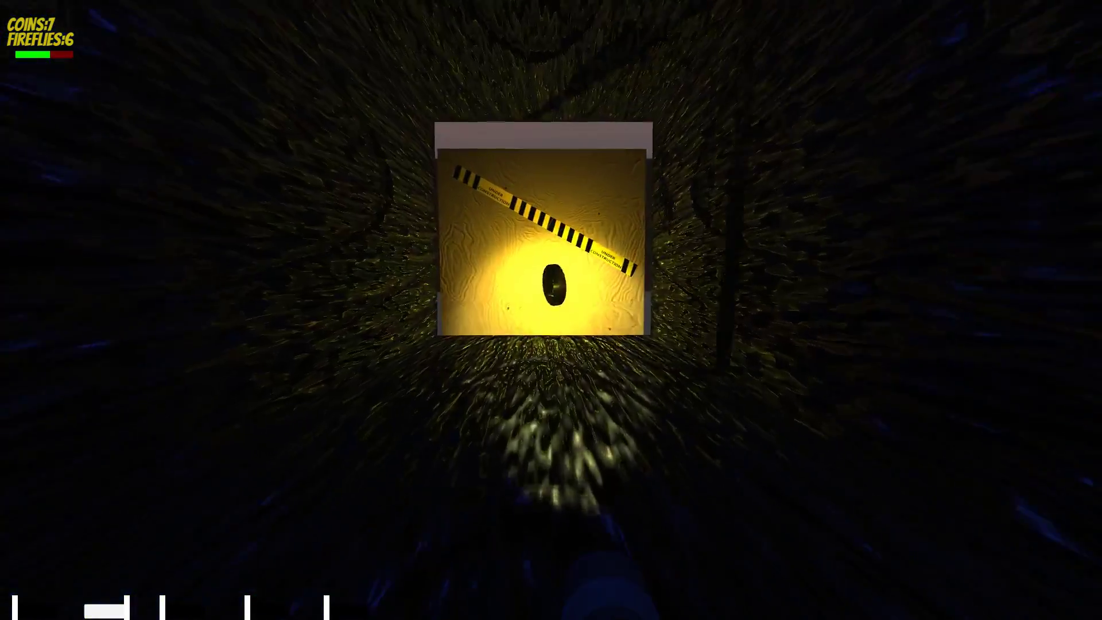
{"action": "key", "text": "2"}
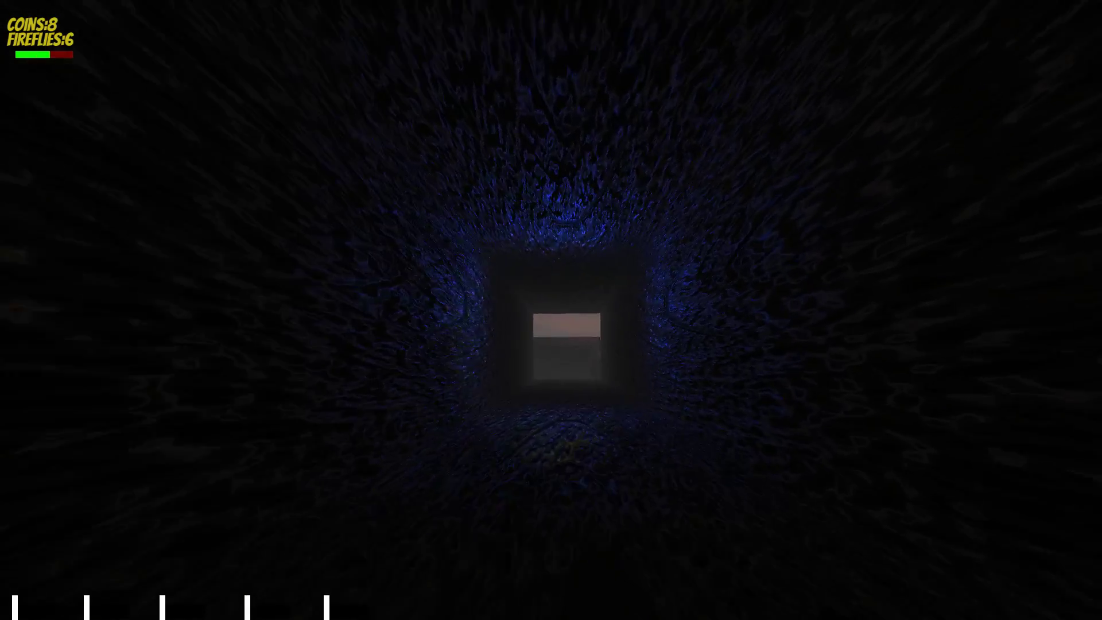
Continue down the tunnel and step into the open area with the flashlight.
{"action": "key", "text": "w"}
{"action": "key", "text": "2"}
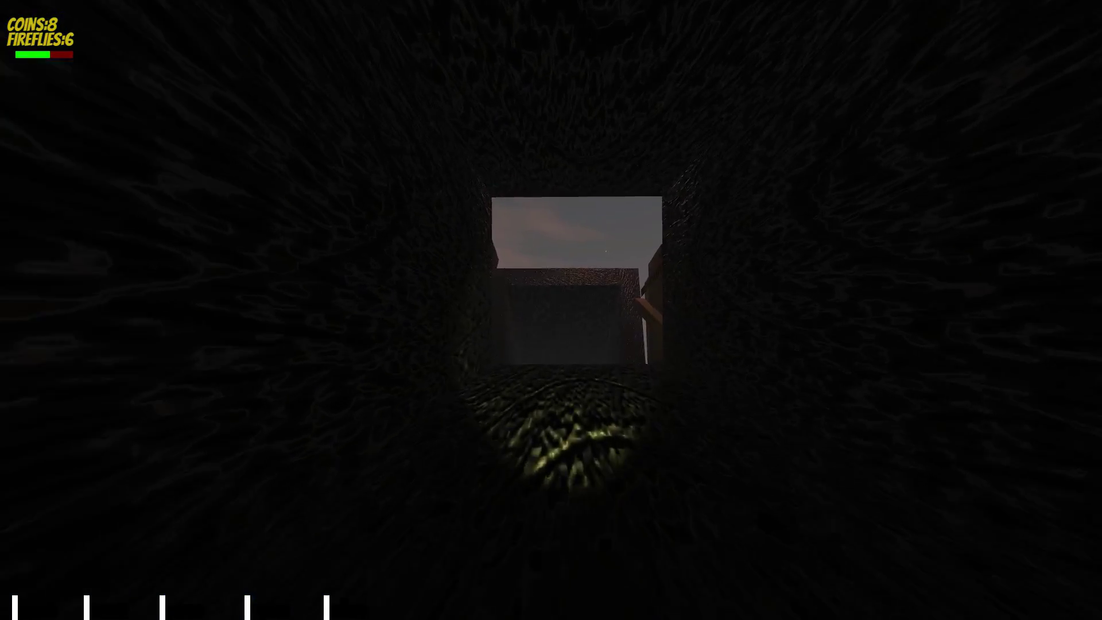
{"action": "key", "text": "w"}
{"action": "key", "text": "4"}
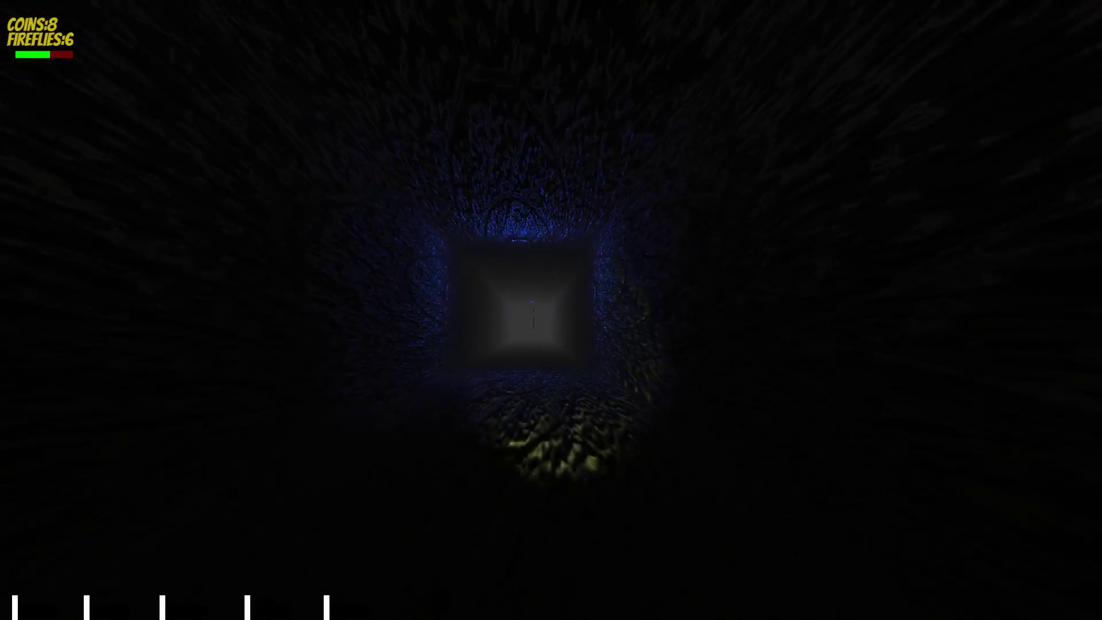
Follow the blue-walled tunnel toward the glowing exit with the blue item, reaching nine coins.
{"action": "key", "text": "w"}
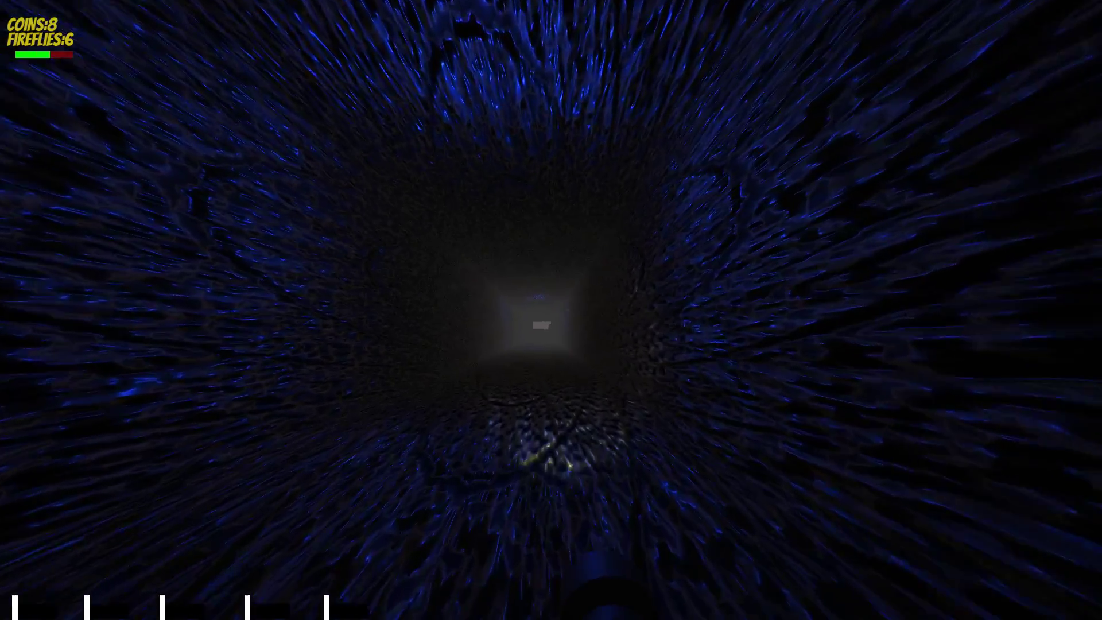
{"action": "key", "text": "2"}
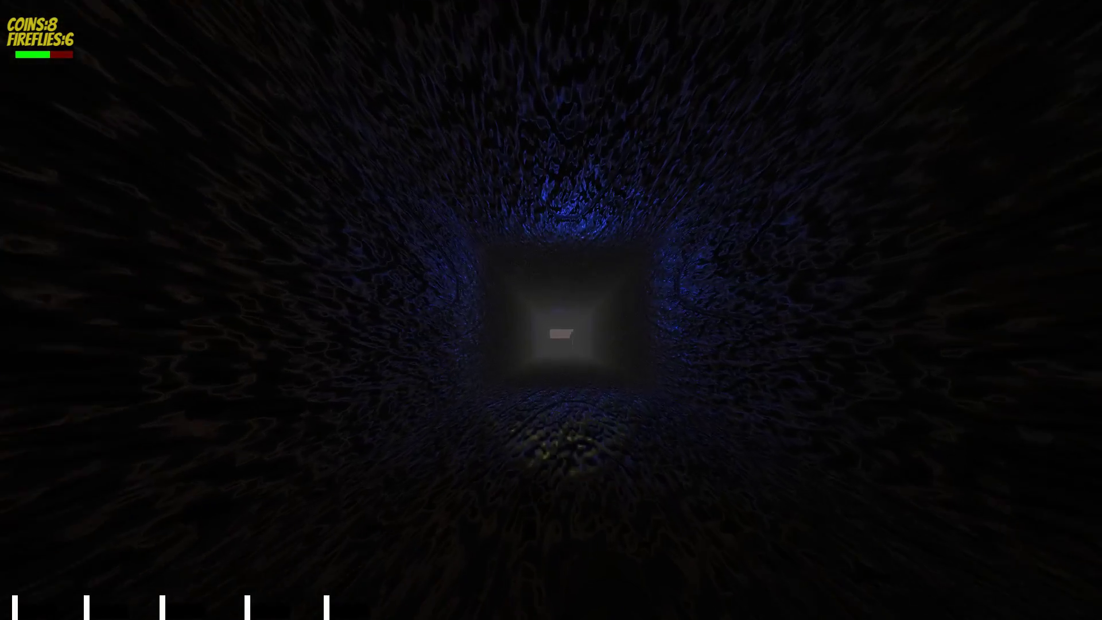
{"action": "key", "text": "2"}
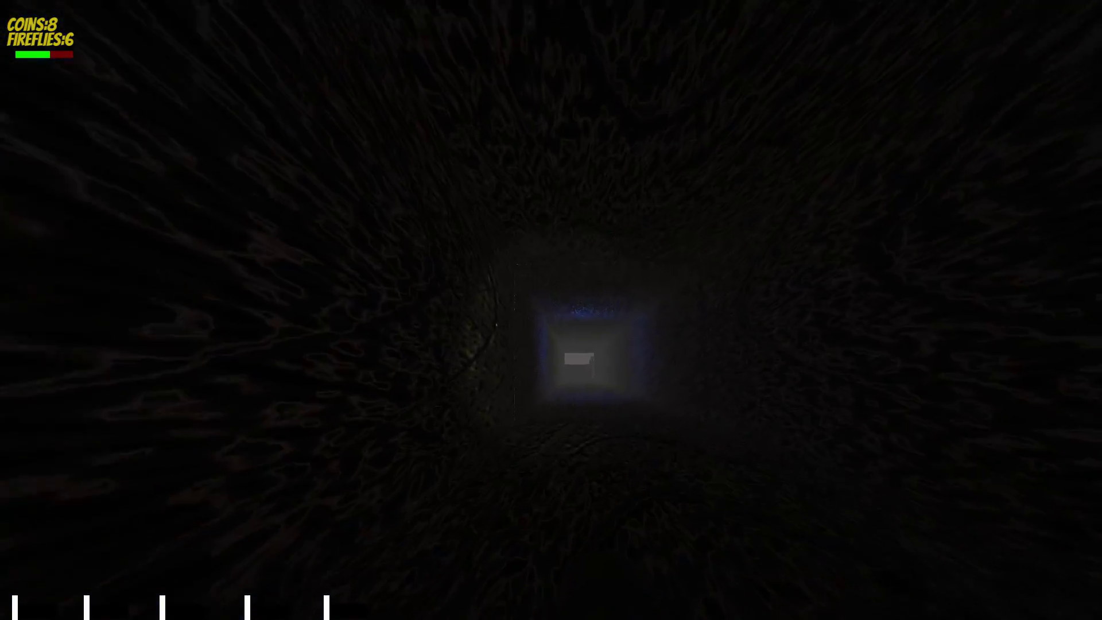
{"action": "key", "text": "w"}
{"action": "key", "text": "w"}
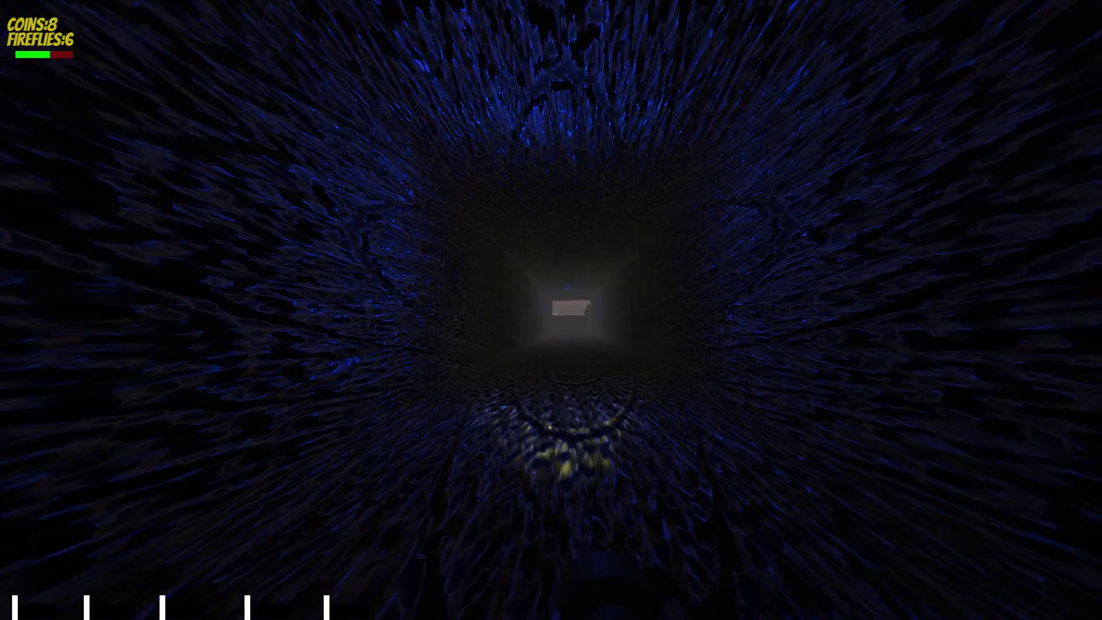
{"action": "key", "text": "2"}
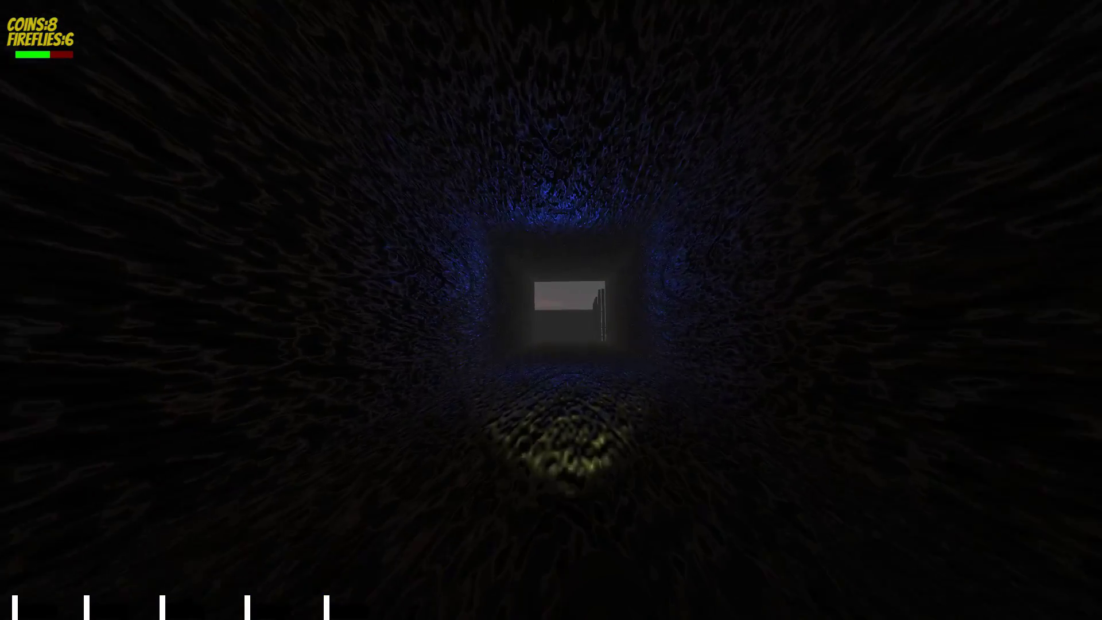
{"action": "key", "text": "w"}
{"action": "key", "text": "2"}
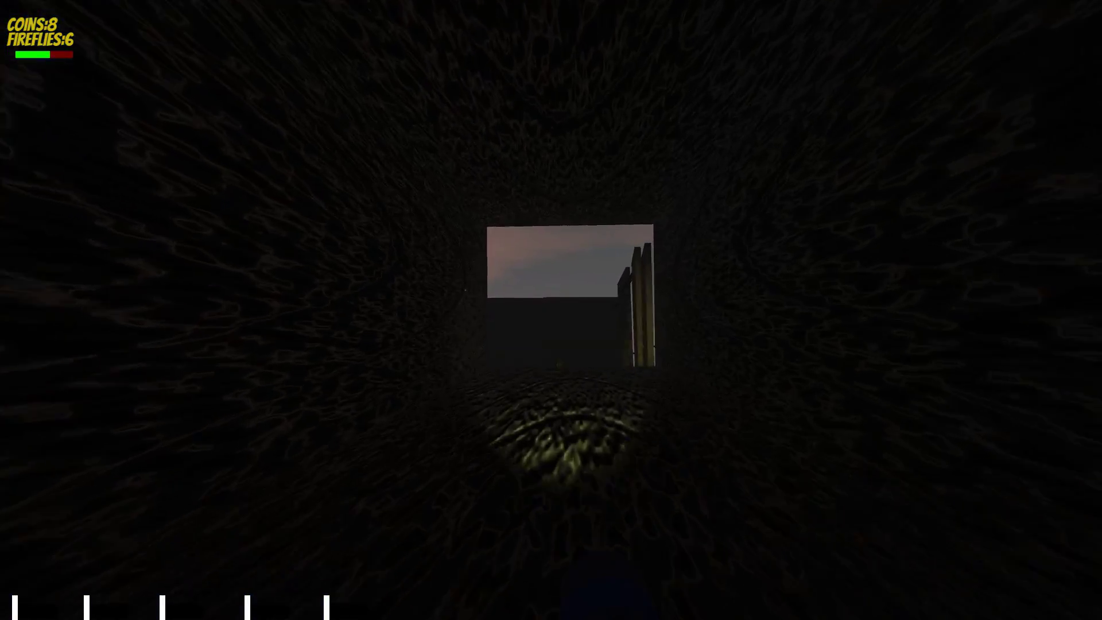
{"action": "key", "text": "w"}
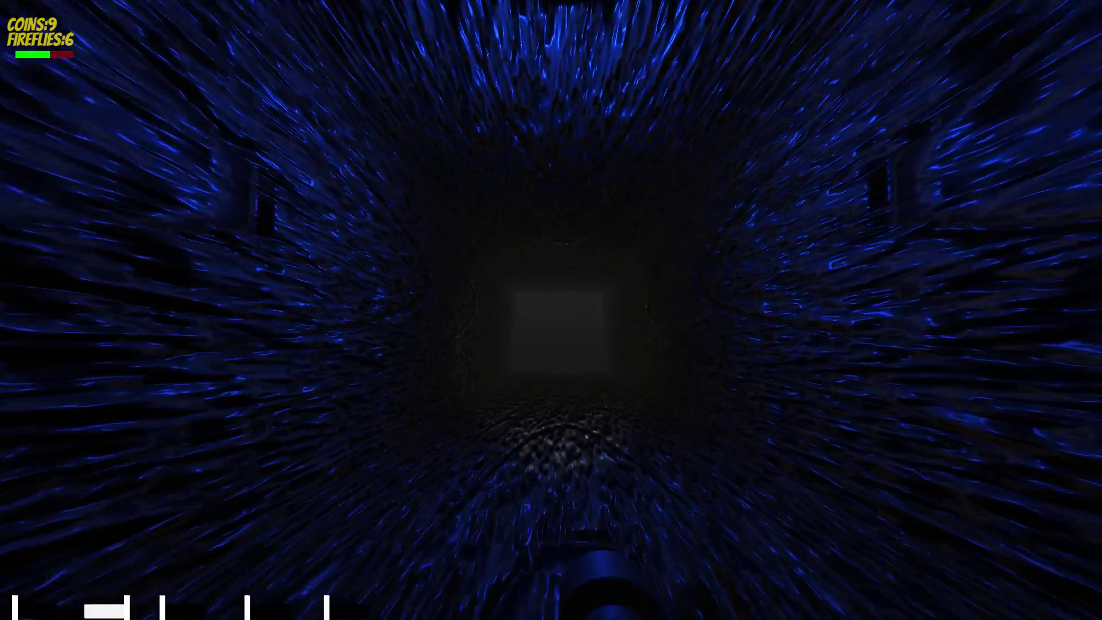
{"action": "key", "text": "w"}
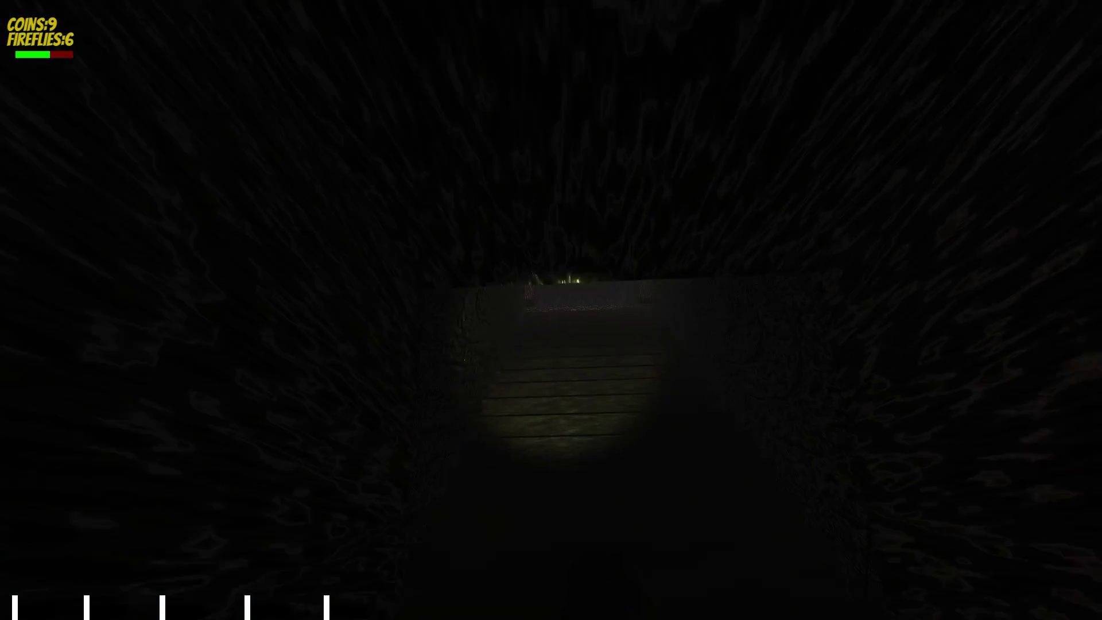
Walk down the blue tunnel, climb the lit stairs into the dark tunnel, and equip the blue item.
{"action": "key", "text": "w"}
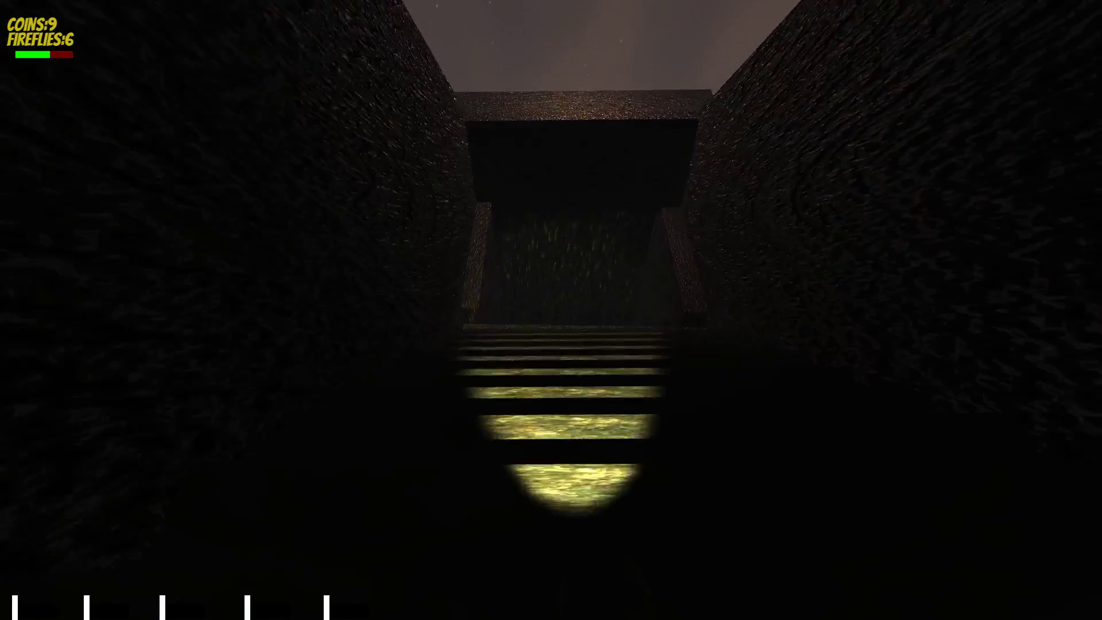
{"action": "key", "text": "w"}
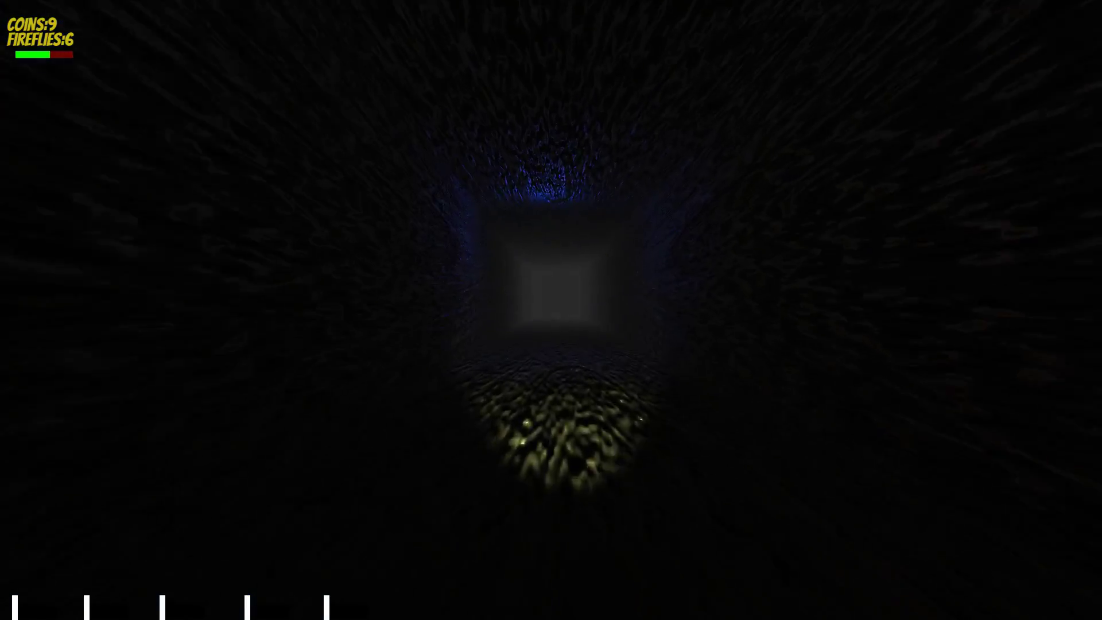
{"action": "key", "text": "2"}
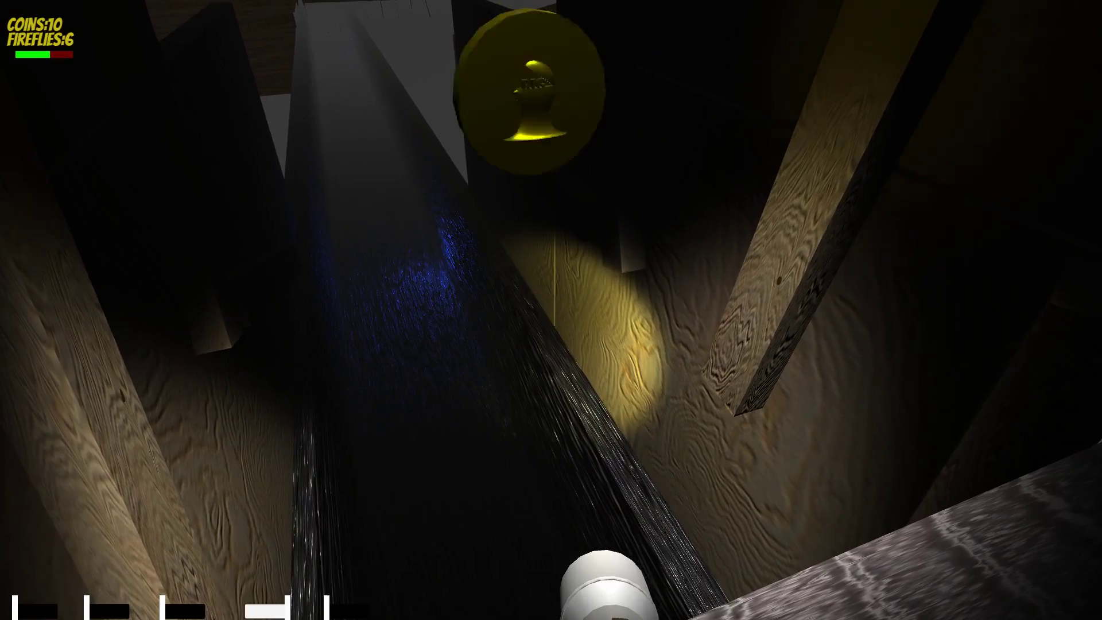
Edge down the wooden corridor off the ledge and grab the gold coin, reaching 11 coins.
{"action": "key", "text": "w"}
{"action": "key", "text": "w"}
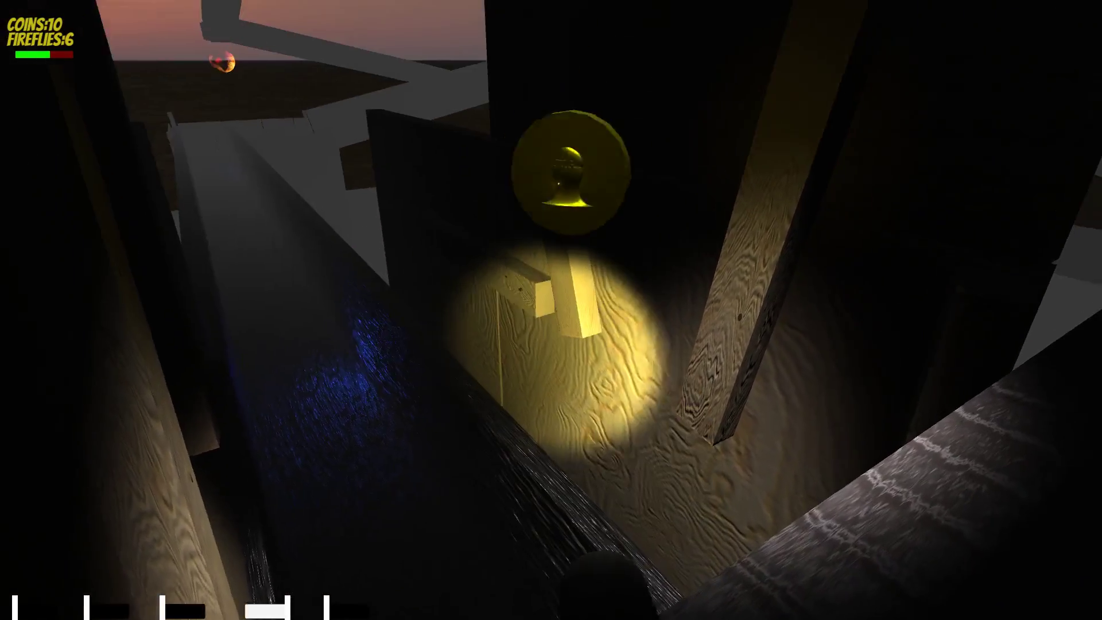
{"action": "key", "text": "w"}
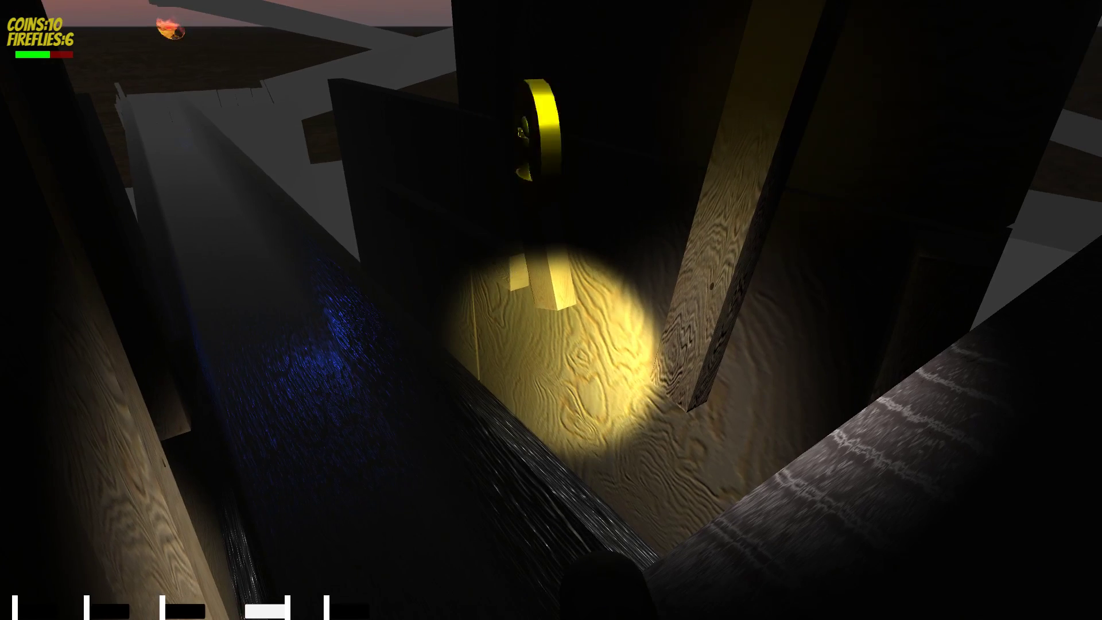
{"action": "key", "text": "w"}
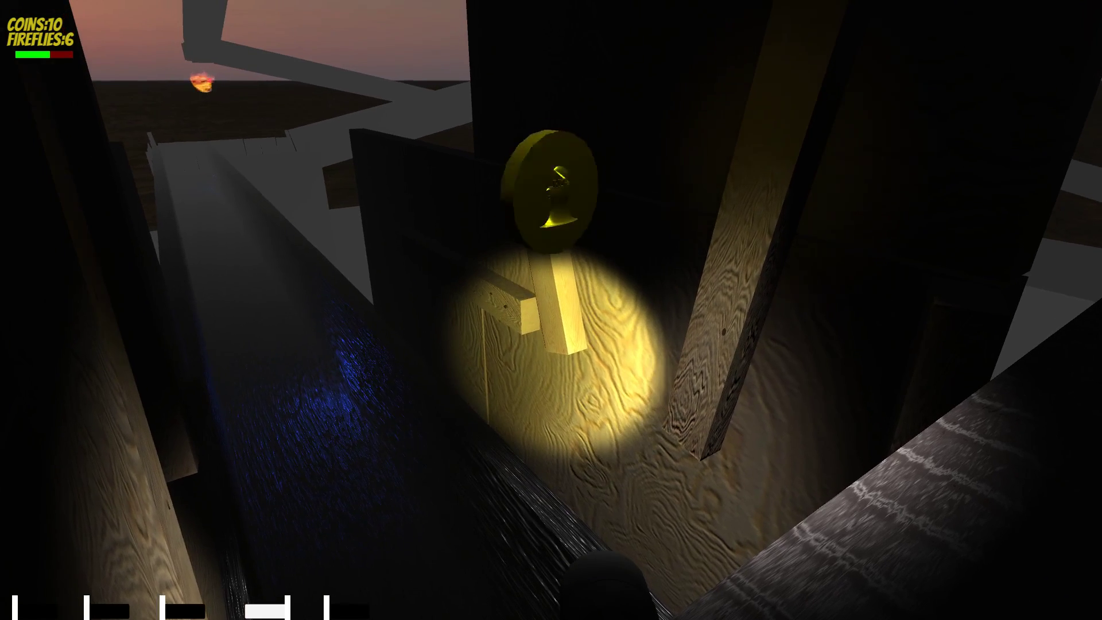
{"action": "key", "text": "w"}
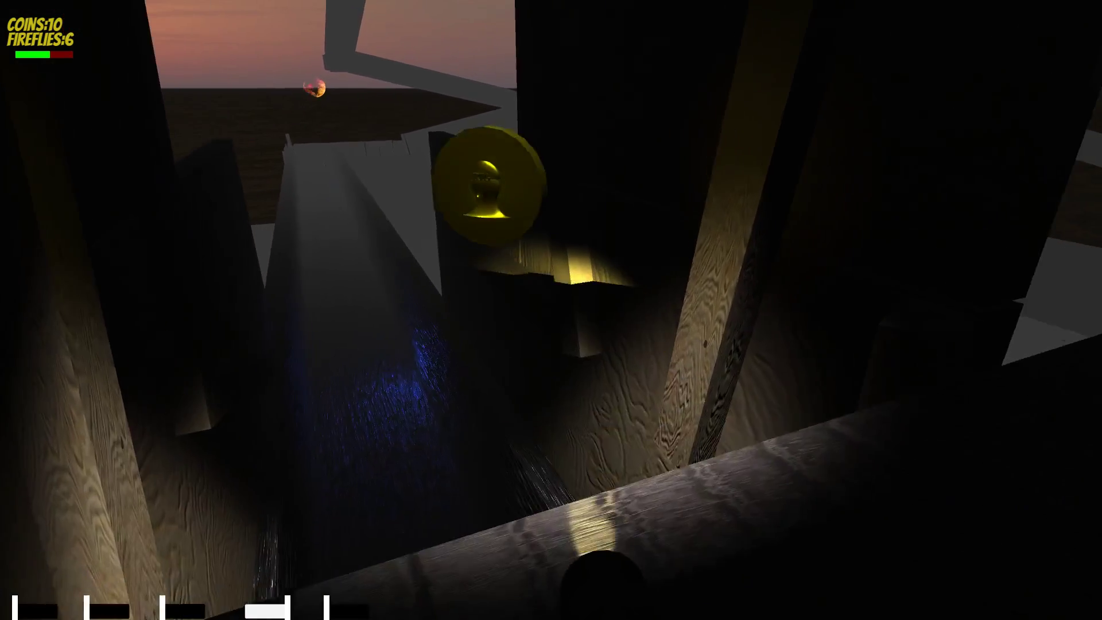
{"action": "key", "text": "4"}
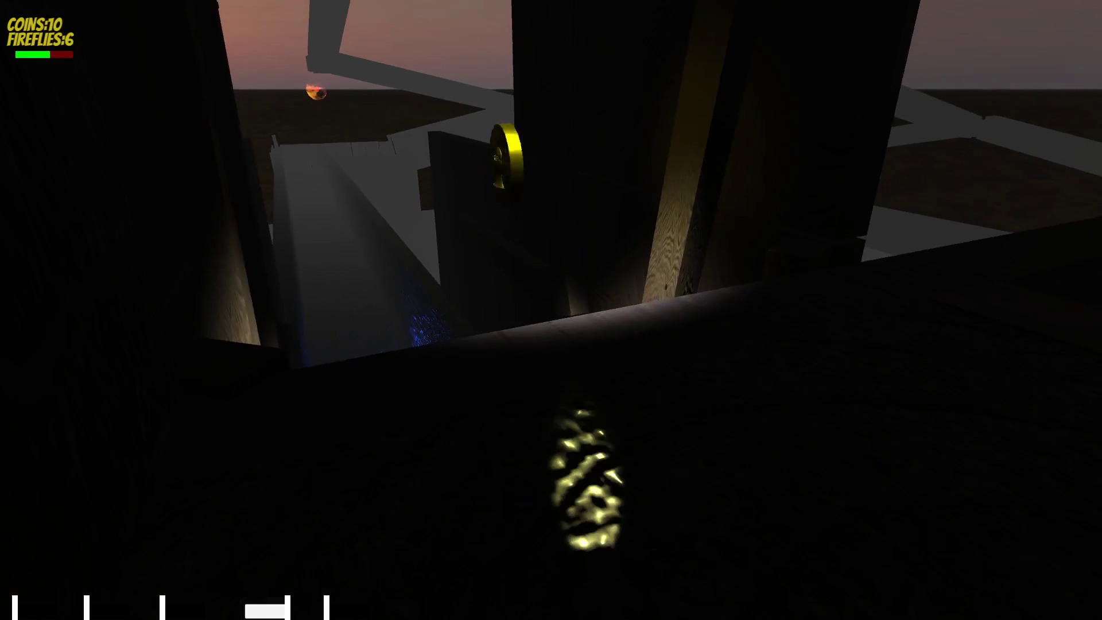
{"action": "key", "text": "w"}
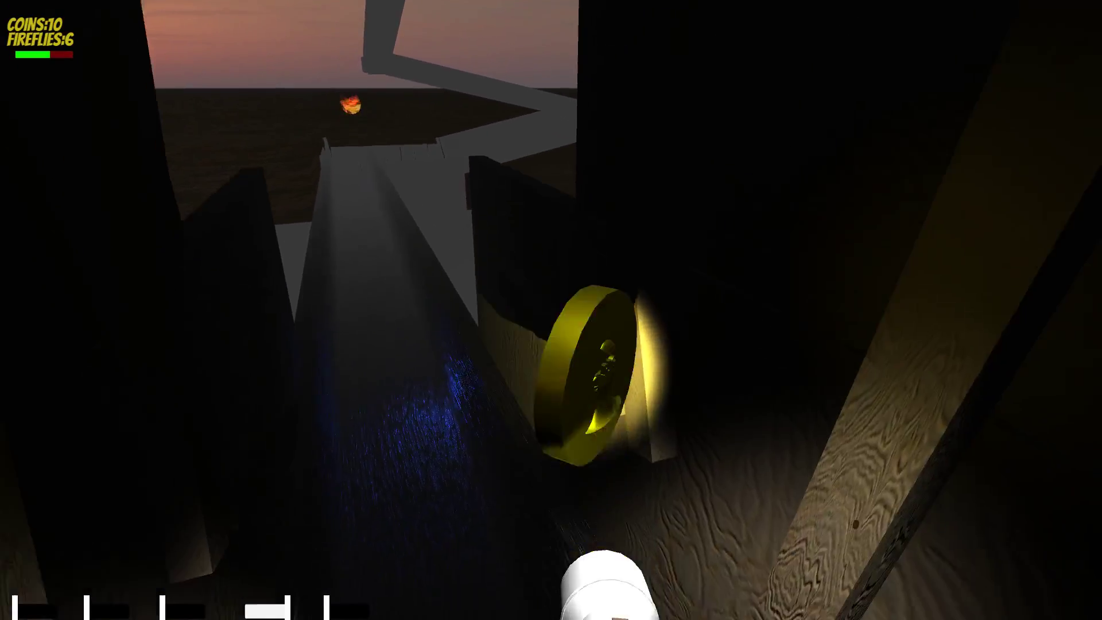
{"action": "key", "text": "w"}
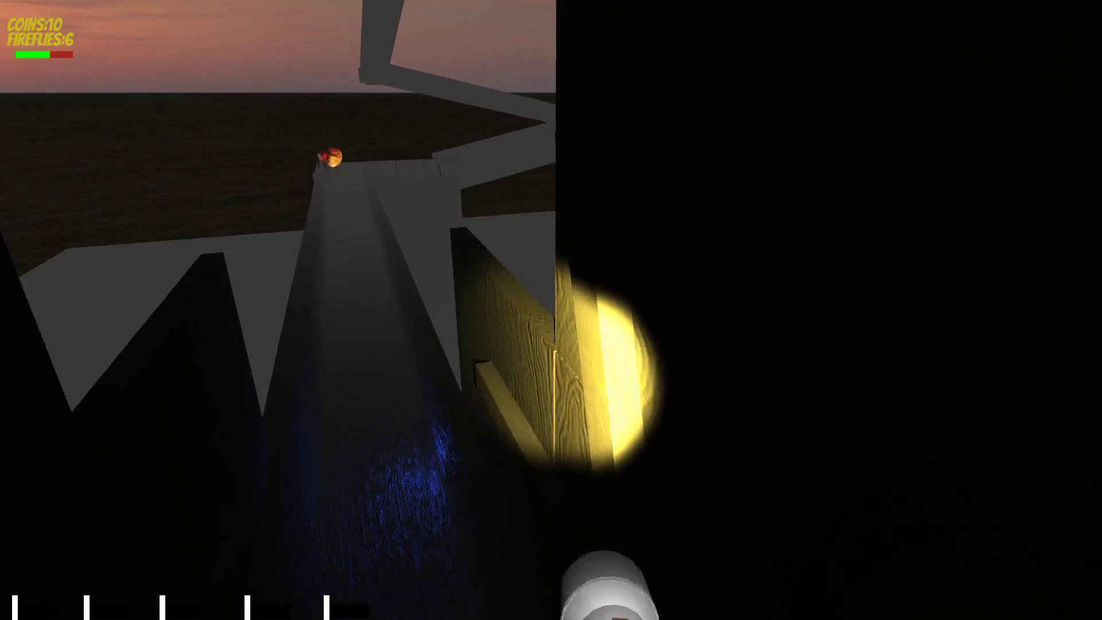
{"action": "key", "text": "w"}
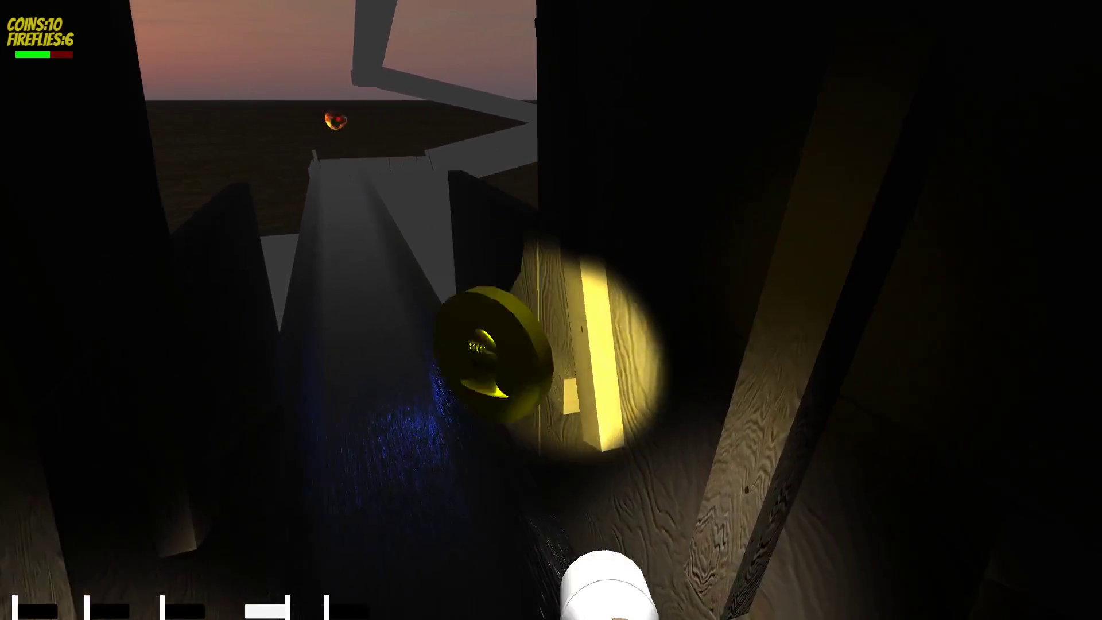
{"action": "key", "text": "4"}
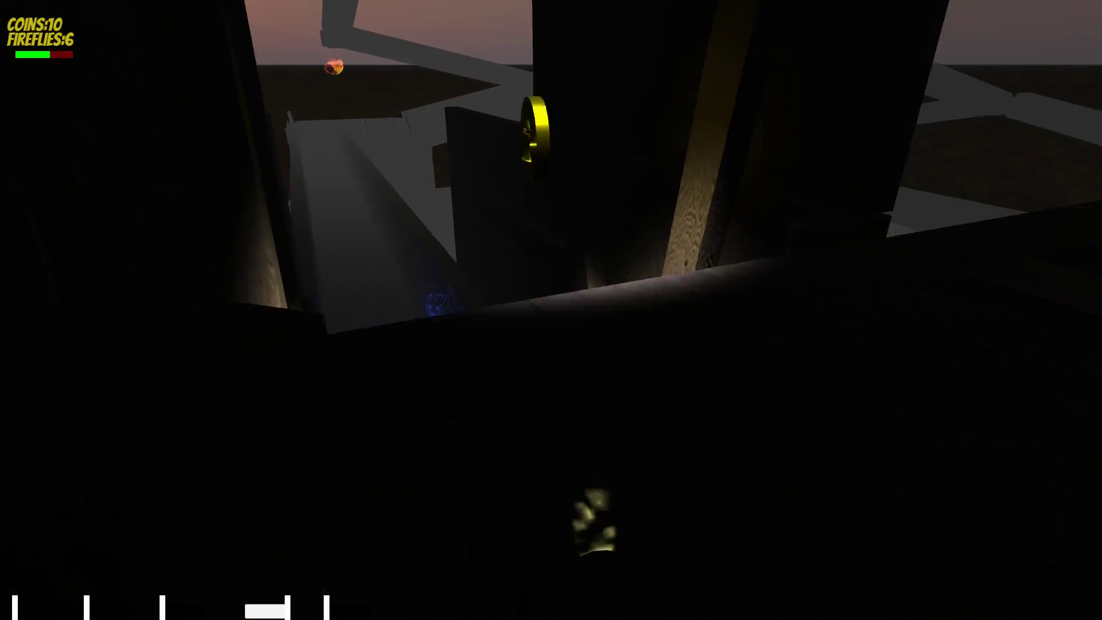
{"action": "key", "text": "w"}
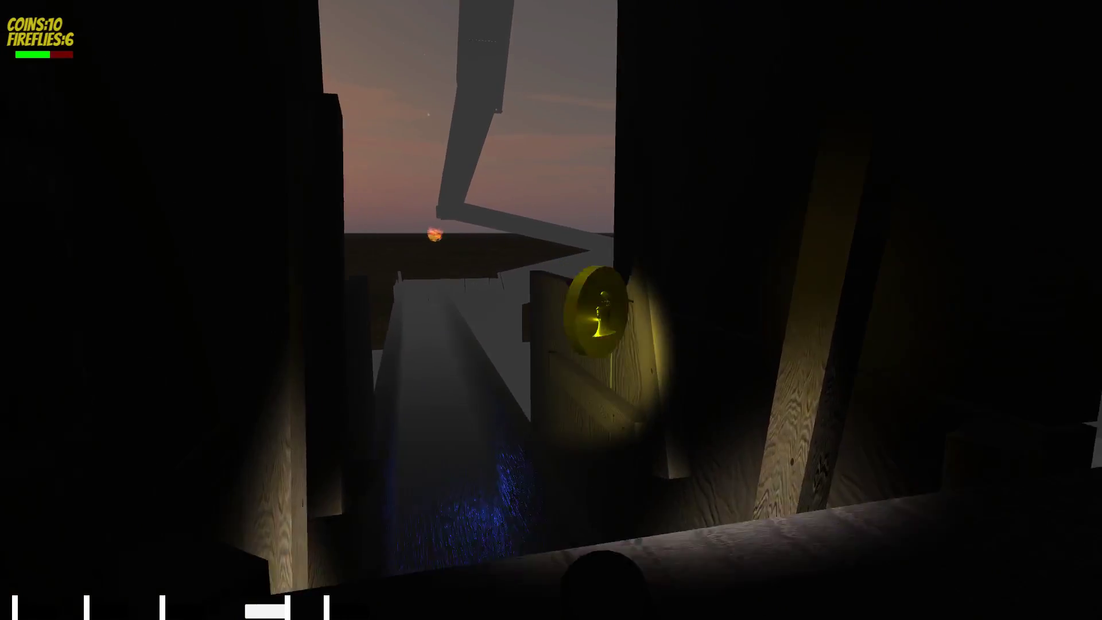
{"action": "key", "text": "w"}
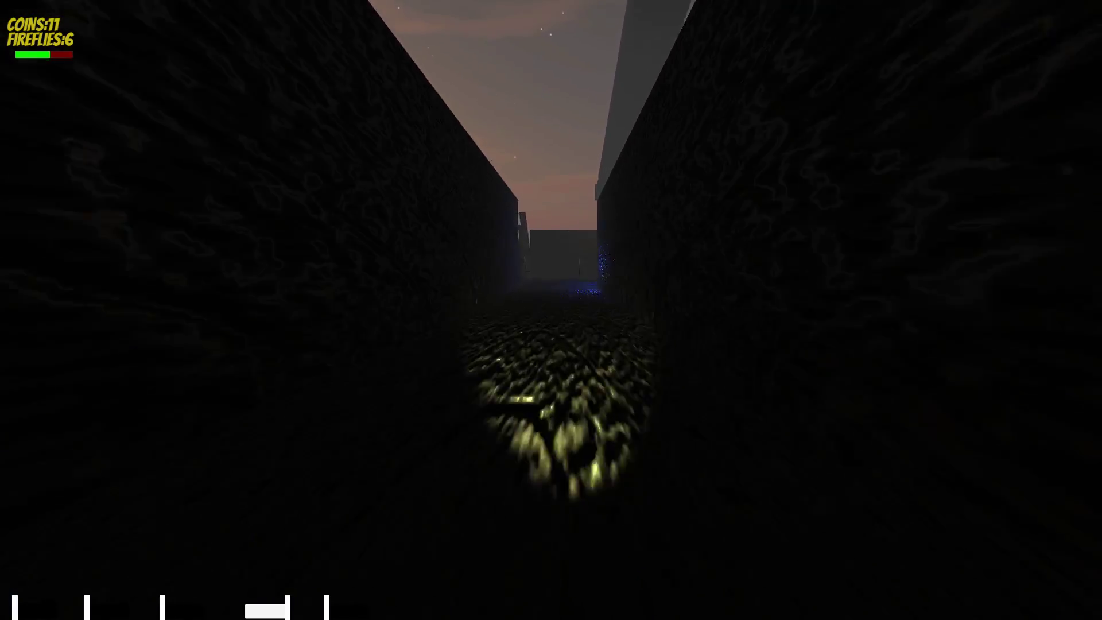
Leave the corridor and enter the dark building's tunnel with the blue light.
{"action": "key", "text": "w"}
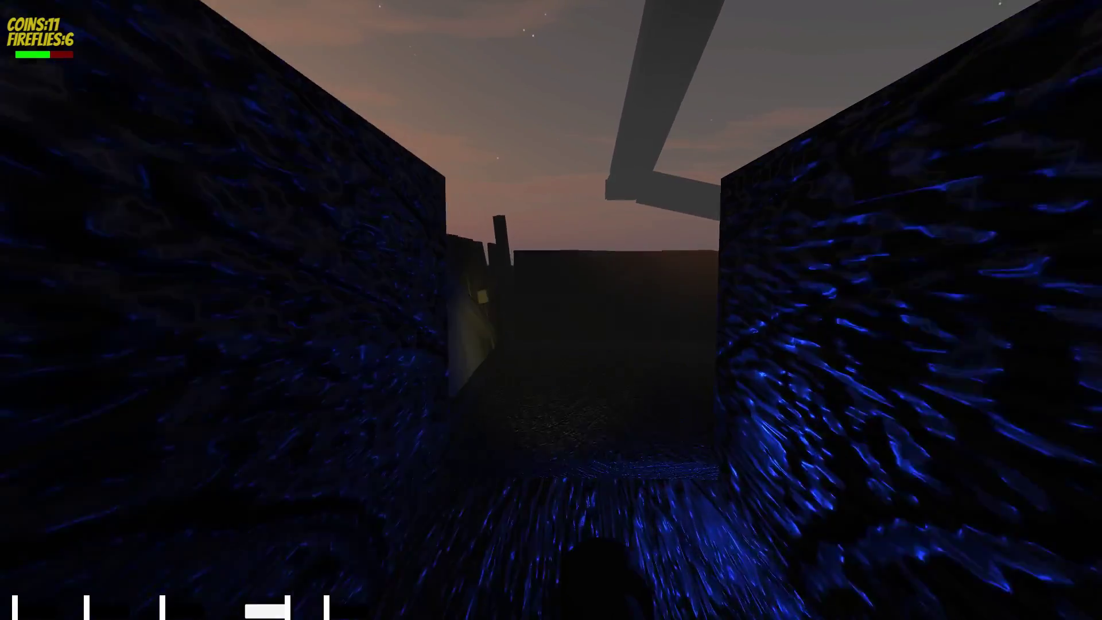
{"action": "key", "text": "w"}
{"action": "key", "text": "w"}
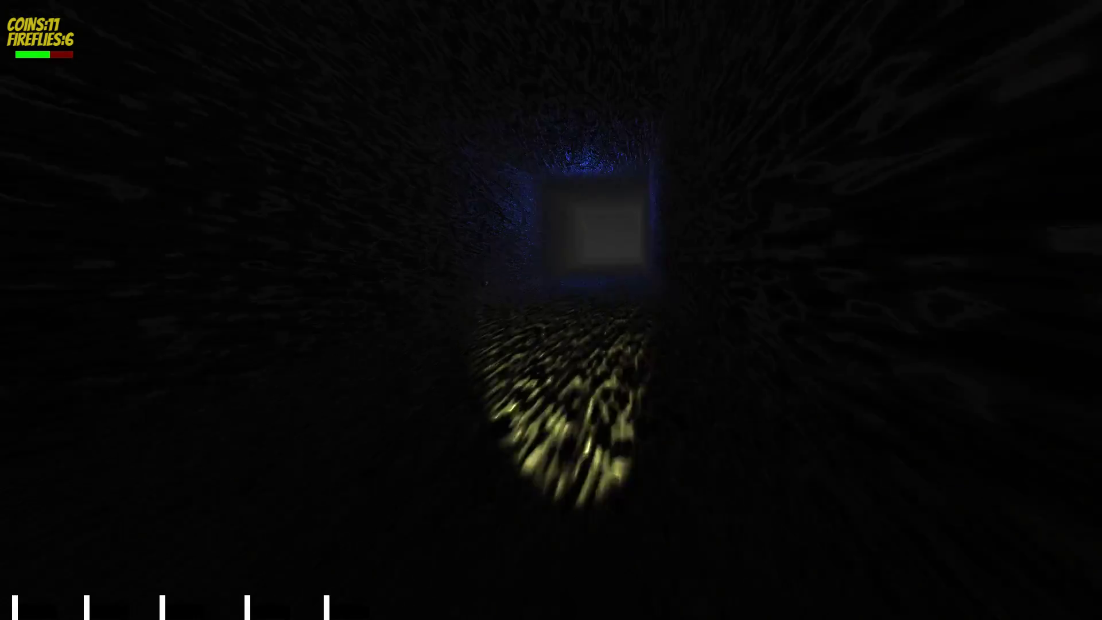
{"action": "key", "text": "2"}
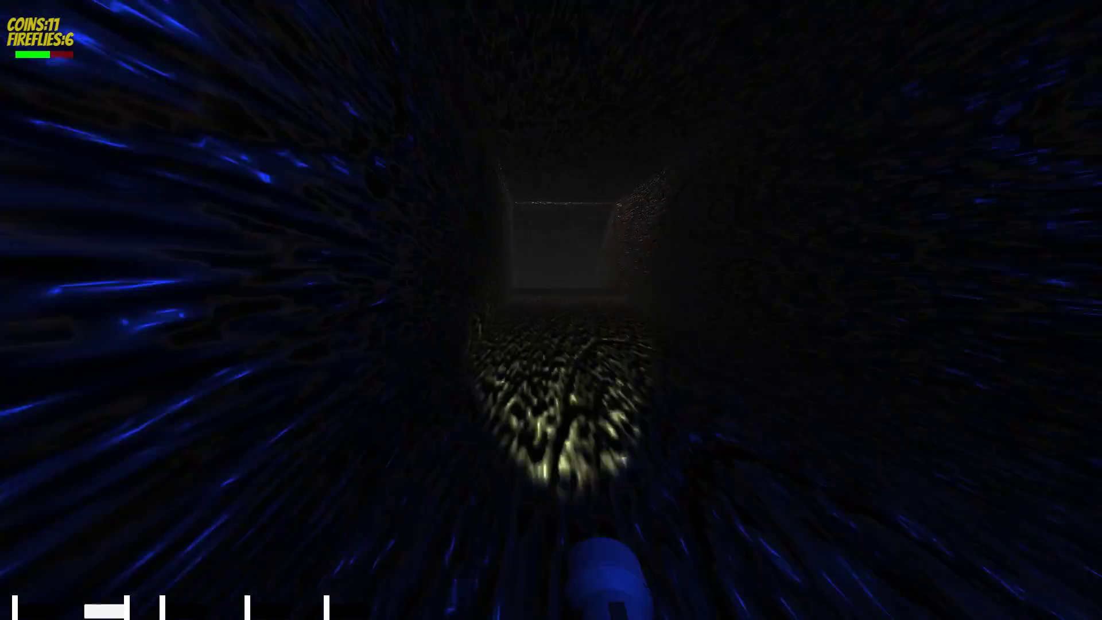
{"action": "key", "text": "w"}
Toggle between the flashlight and blue light while advancing toward the lit opening.
{"action": "key", "text": "4"}
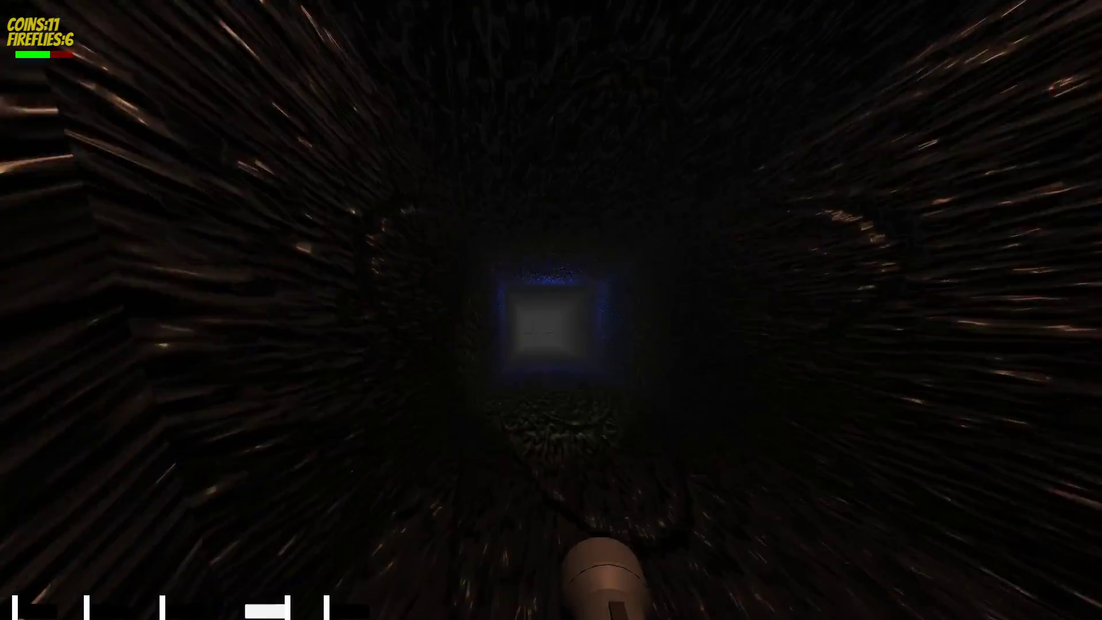
{"action": "key", "text": "4"}
{"action": "key", "text": "2"}
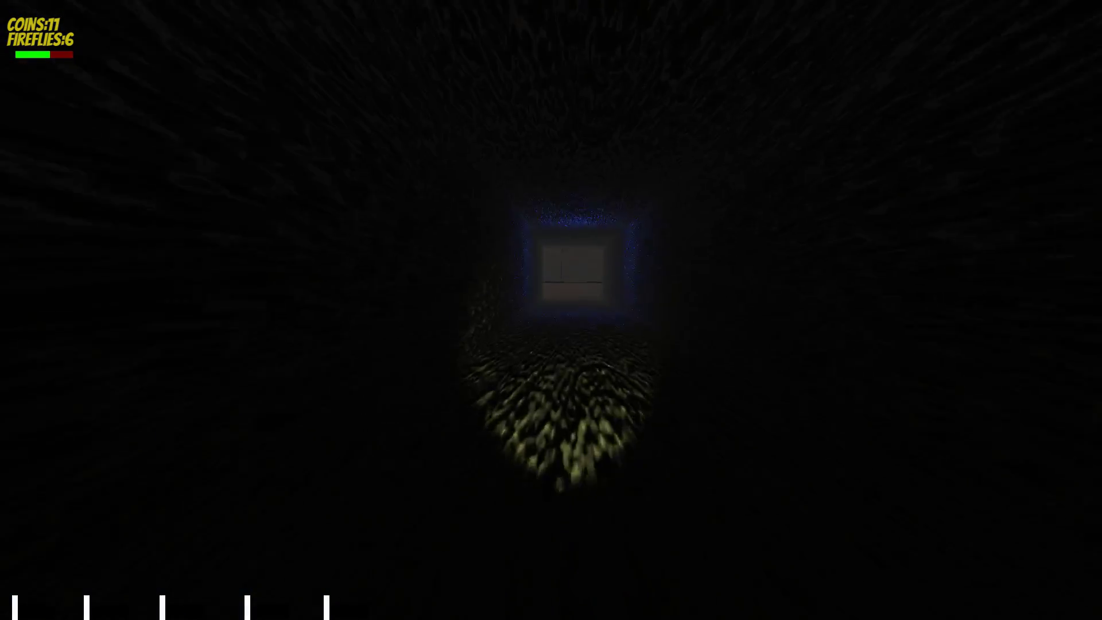
{"action": "key", "text": "w"}
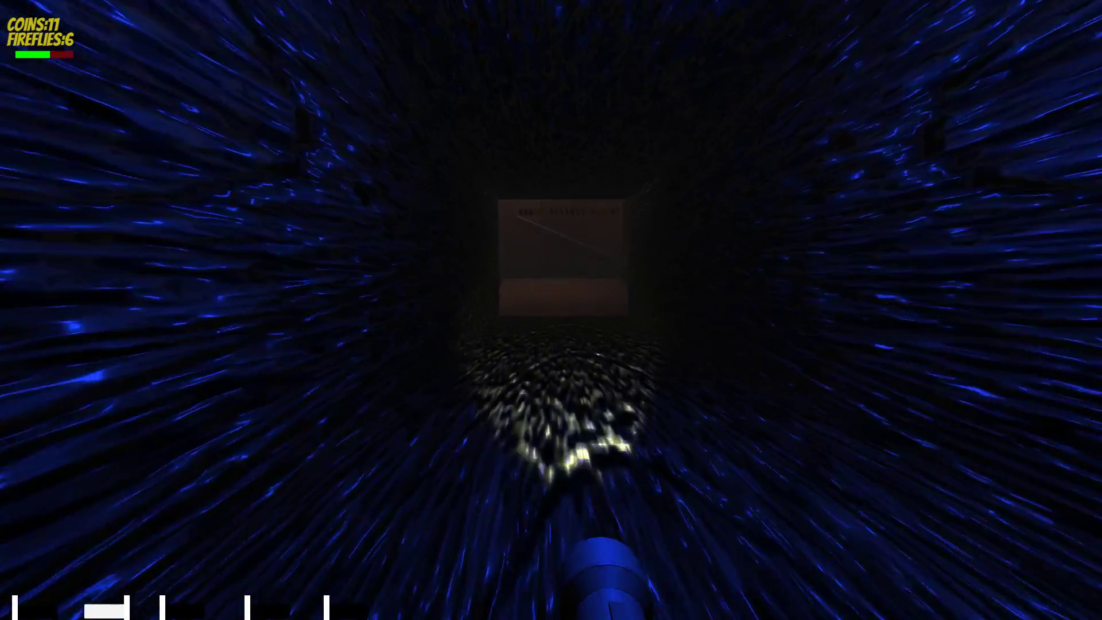
{"action": "key", "text": "4"}
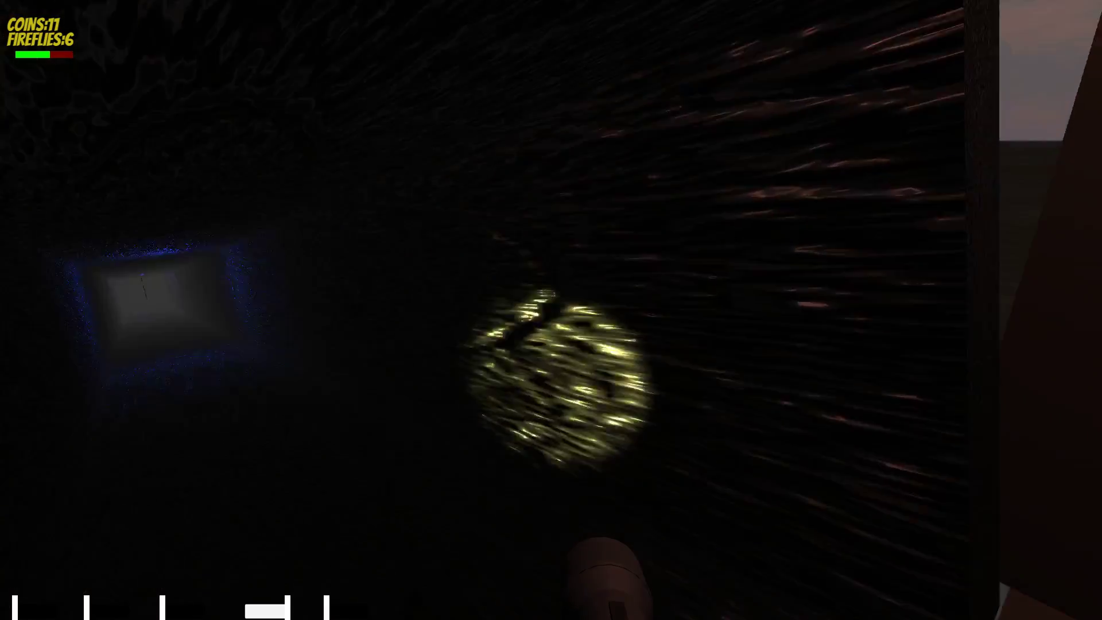
{"action": "key", "text": "4"}
{"action": "key", "text": "2"}
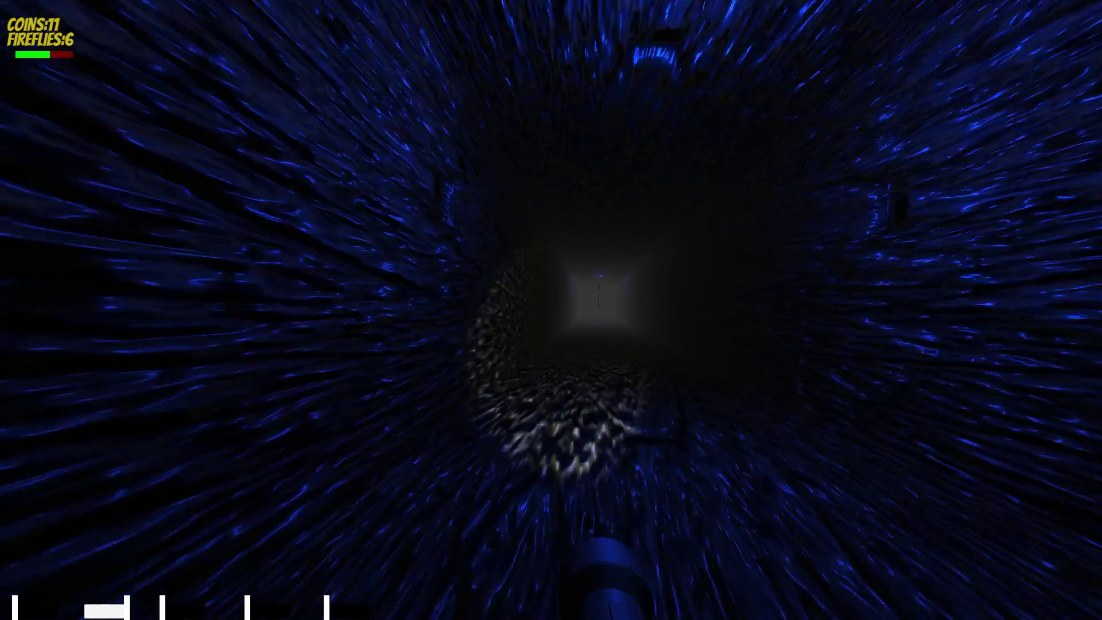
Walk toward the lit opening, flashing the blue light across the tunnel walls.
{"action": "key", "text": "w"}
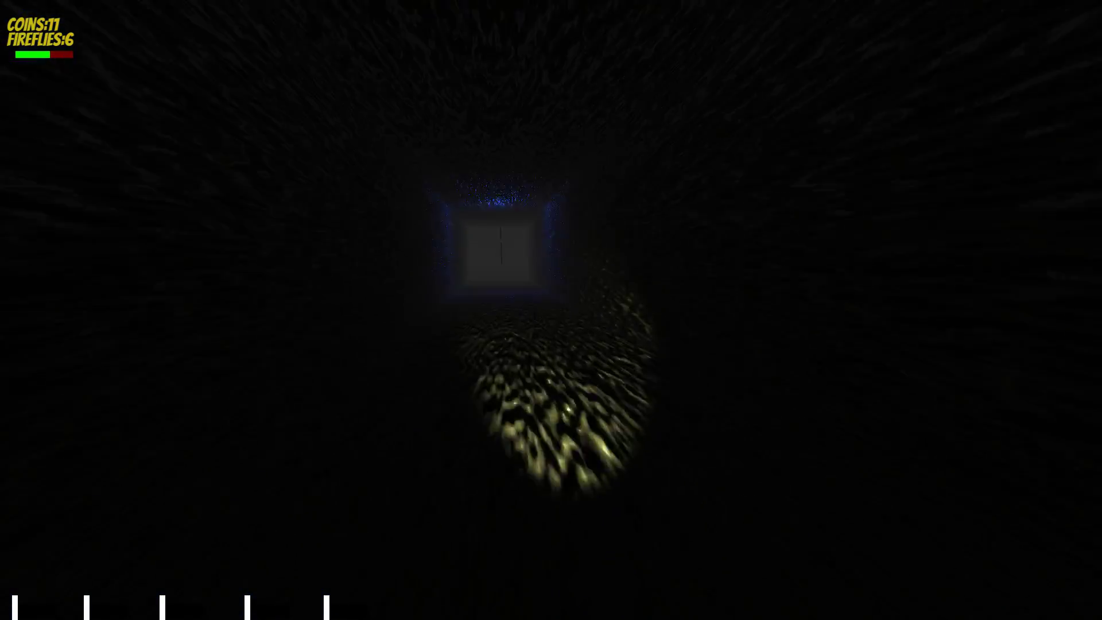
{"action": "key", "text": "2"}
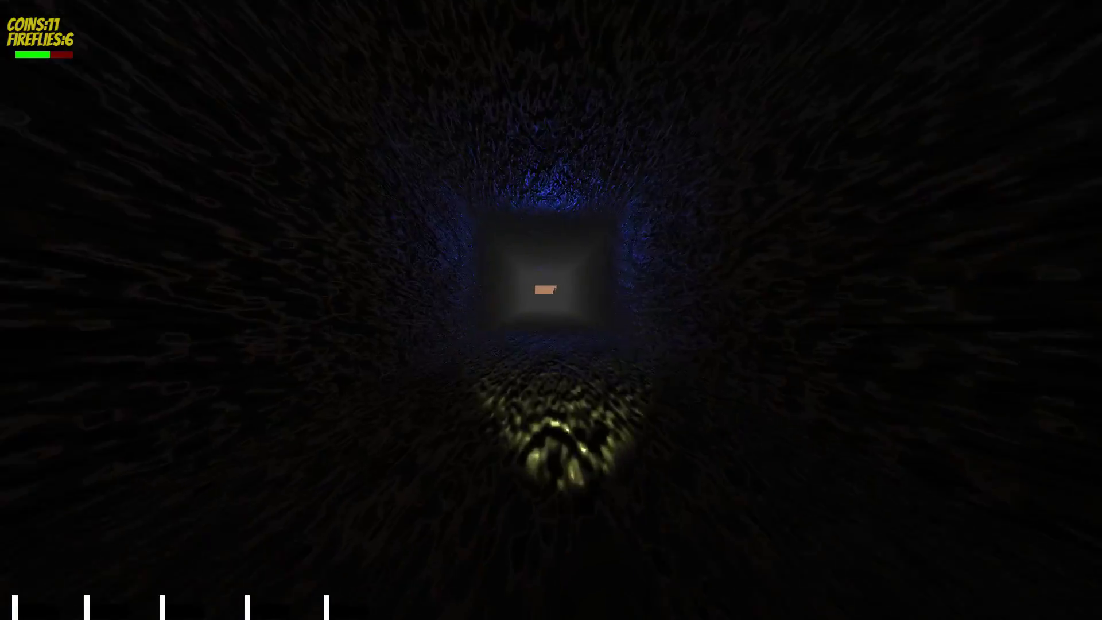
{"action": "key", "text": "2"}
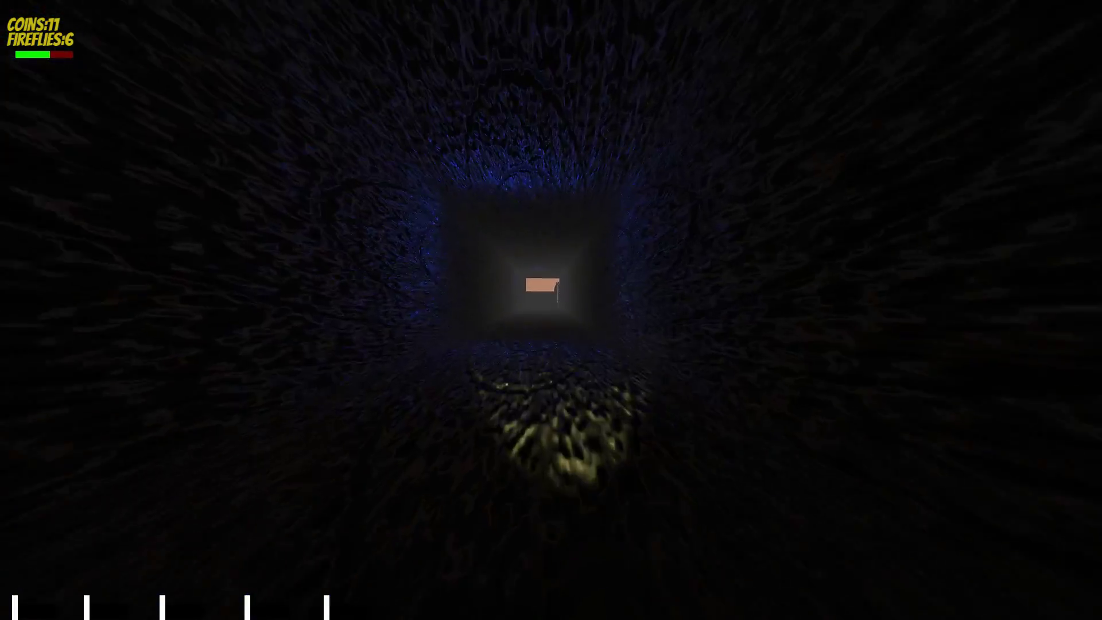
{"action": "key", "text": "2"}
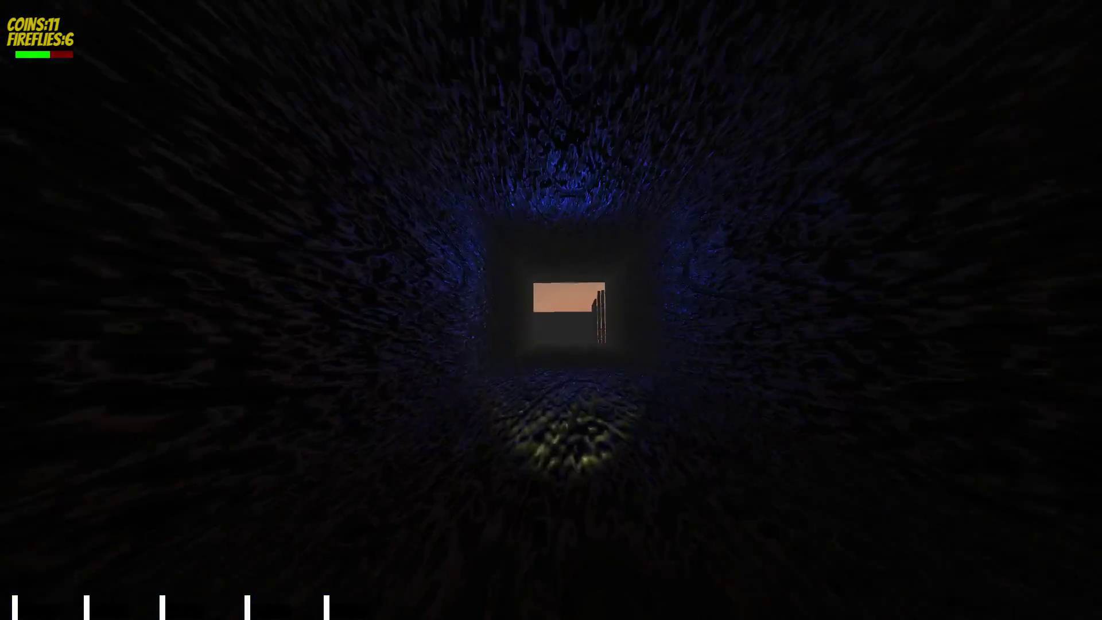
{"action": "key", "text": "2"}
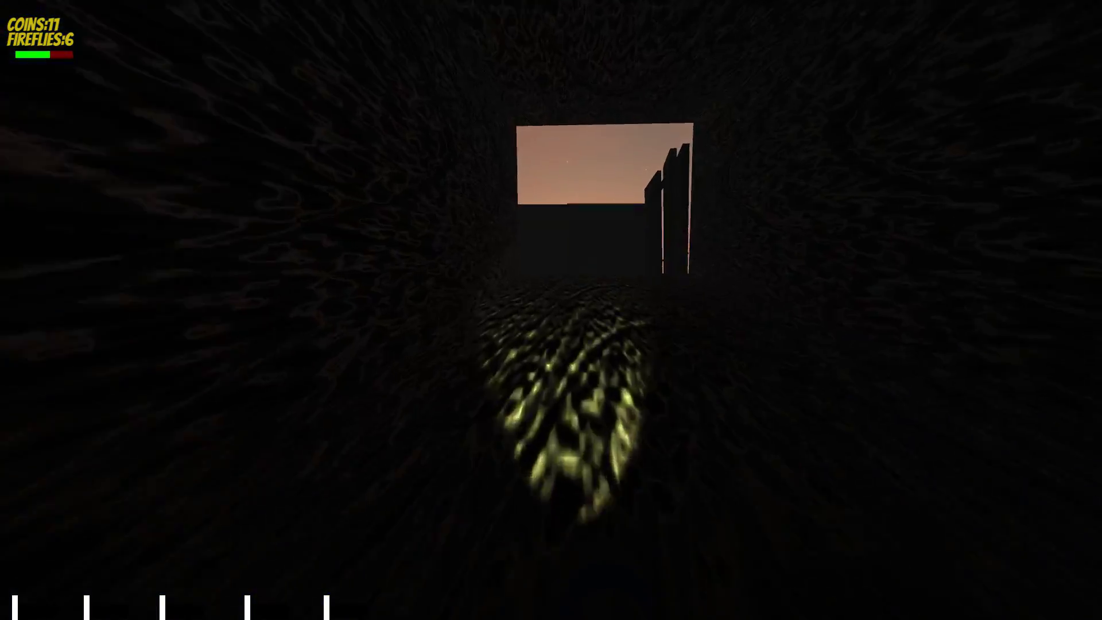
Go through the doorway toward the stairs, dimming with F and re-equipping the blue light.
{"action": "key", "text": "4"}
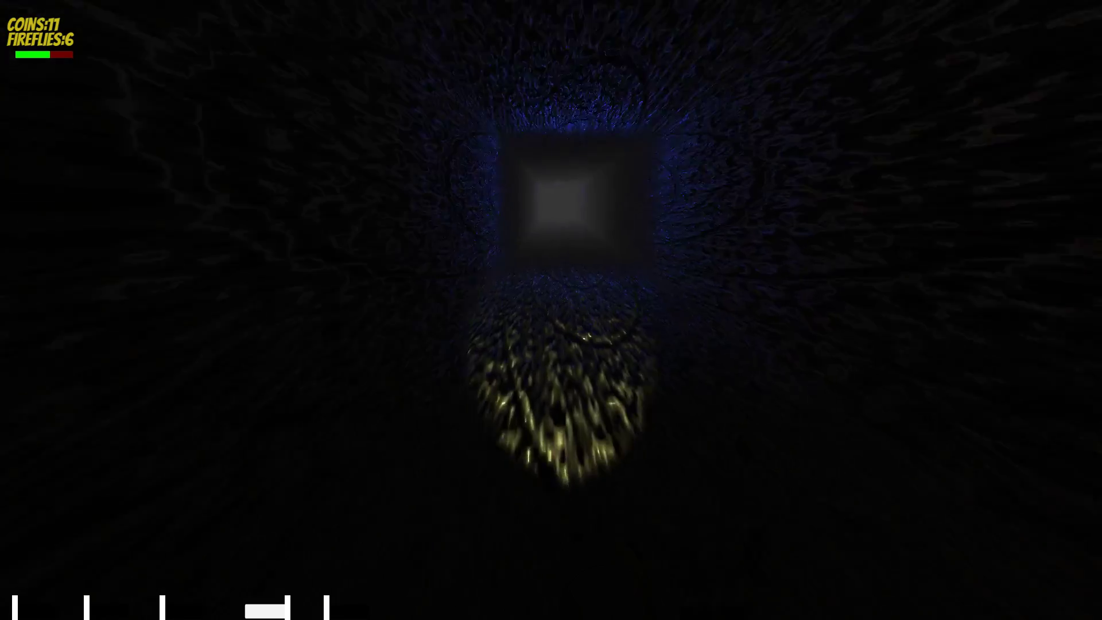
{"action": "key", "text": "2"}
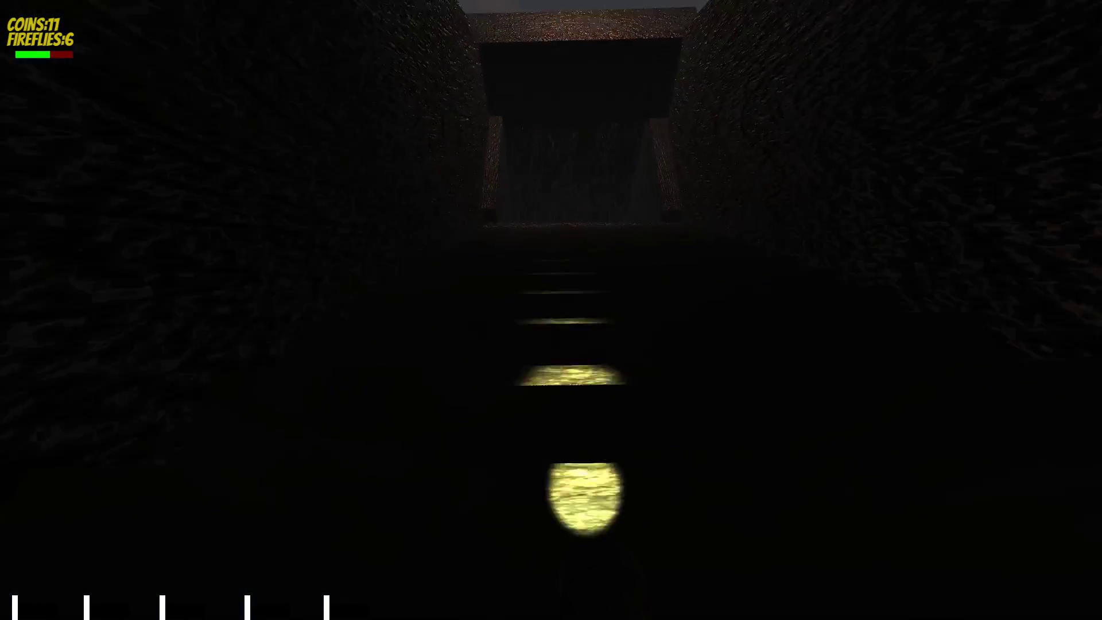
{"action": "key", "text": "f"}
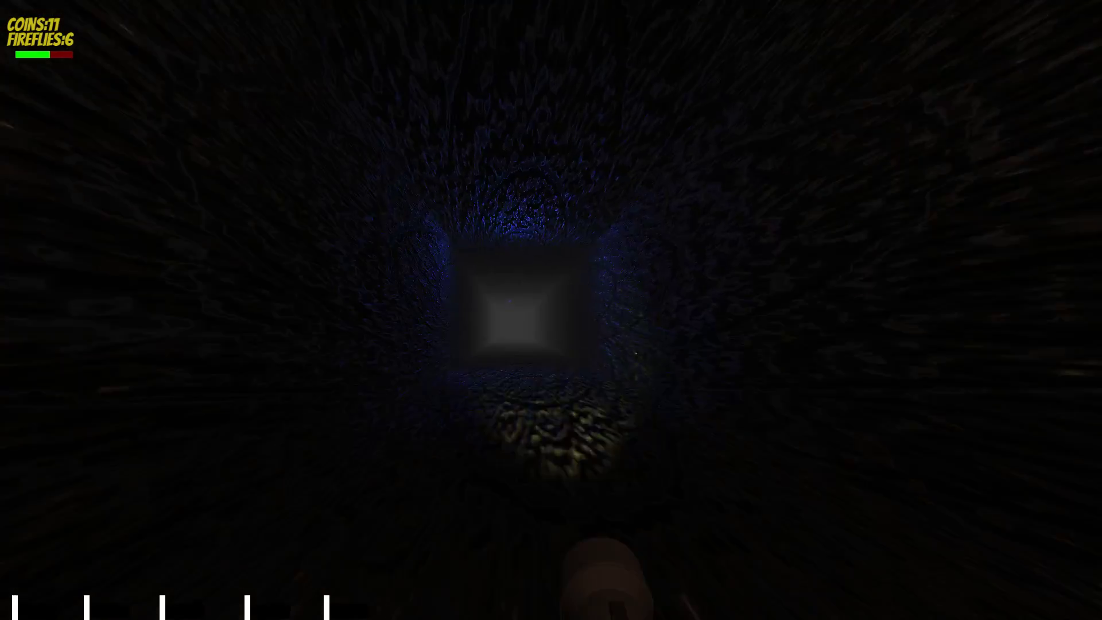
{"action": "key", "text": "2"}
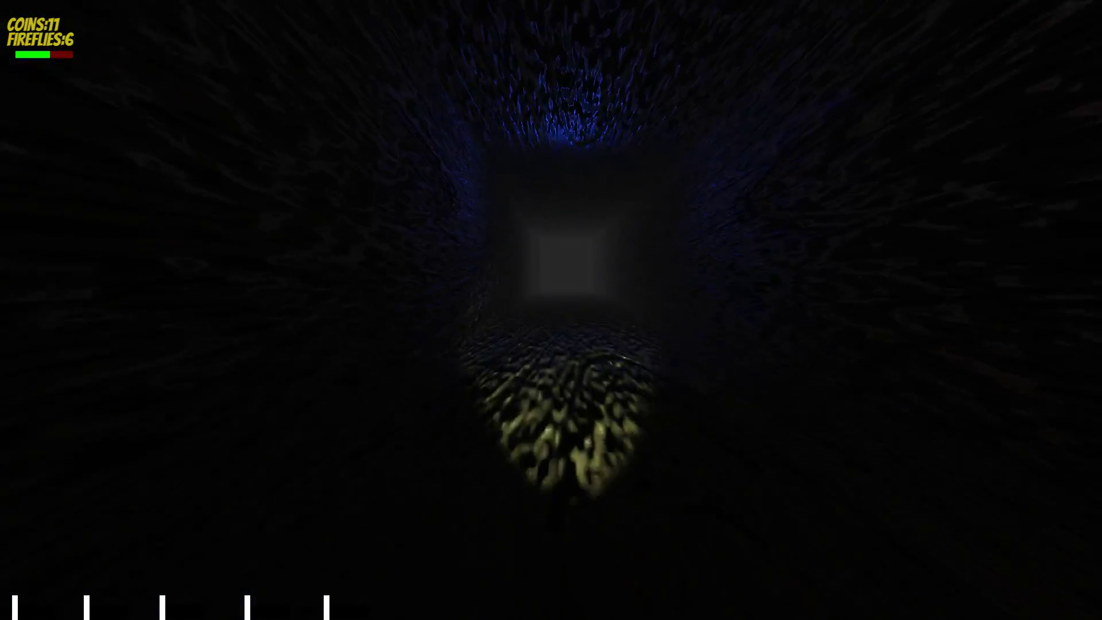
{"action": "key", "text": "2"}
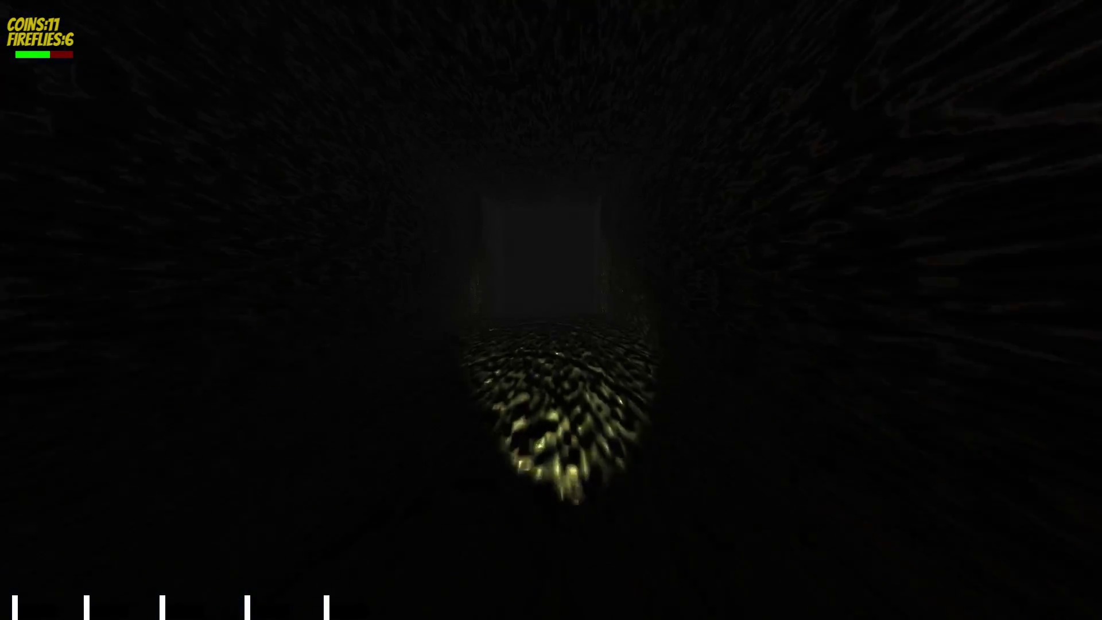